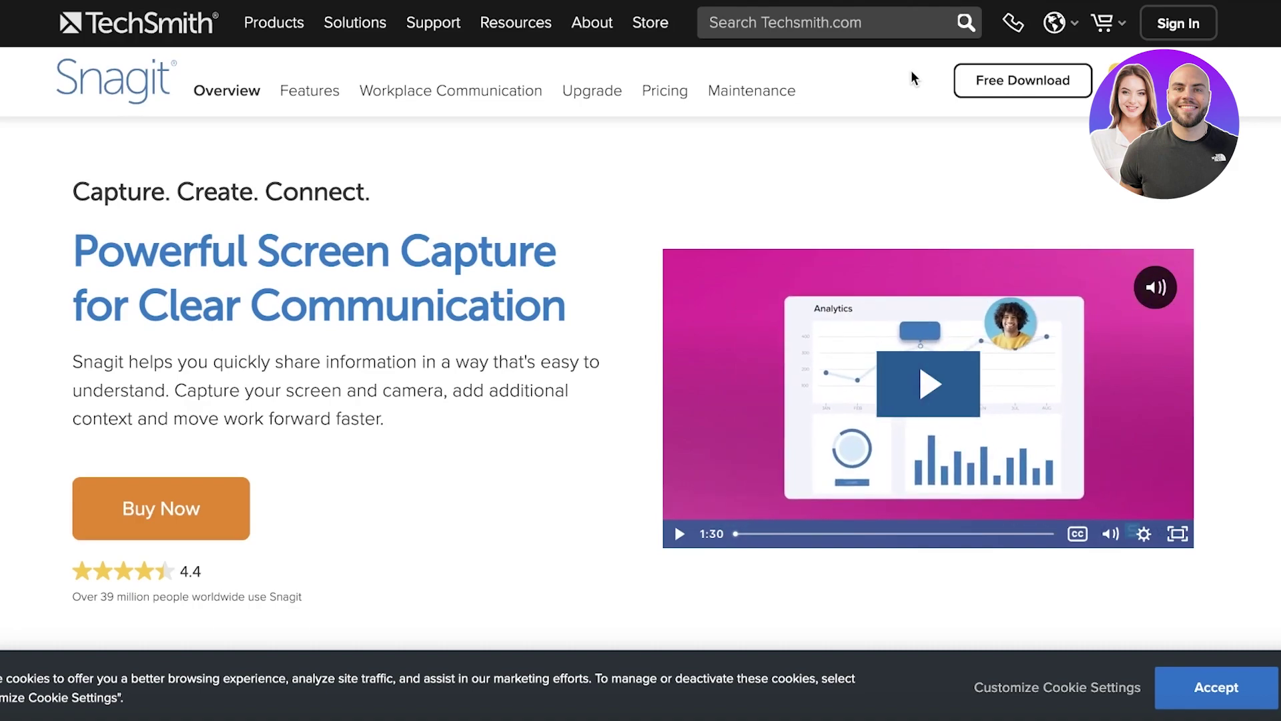
- Look over the Snagit overview page, check its free trial download page, and return to the overview
scroll(655, 369, "down", 2)
scroll(654, 368, "down", 1)
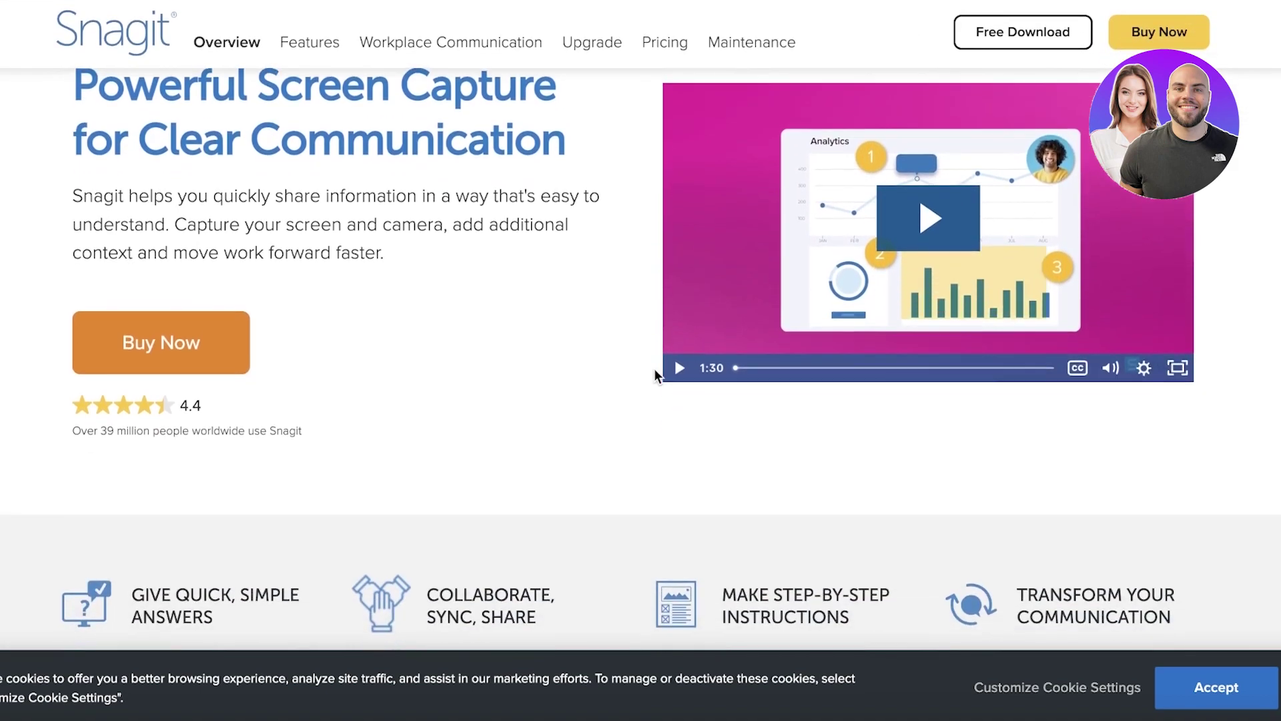
scroll(654, 369, "up", 3)
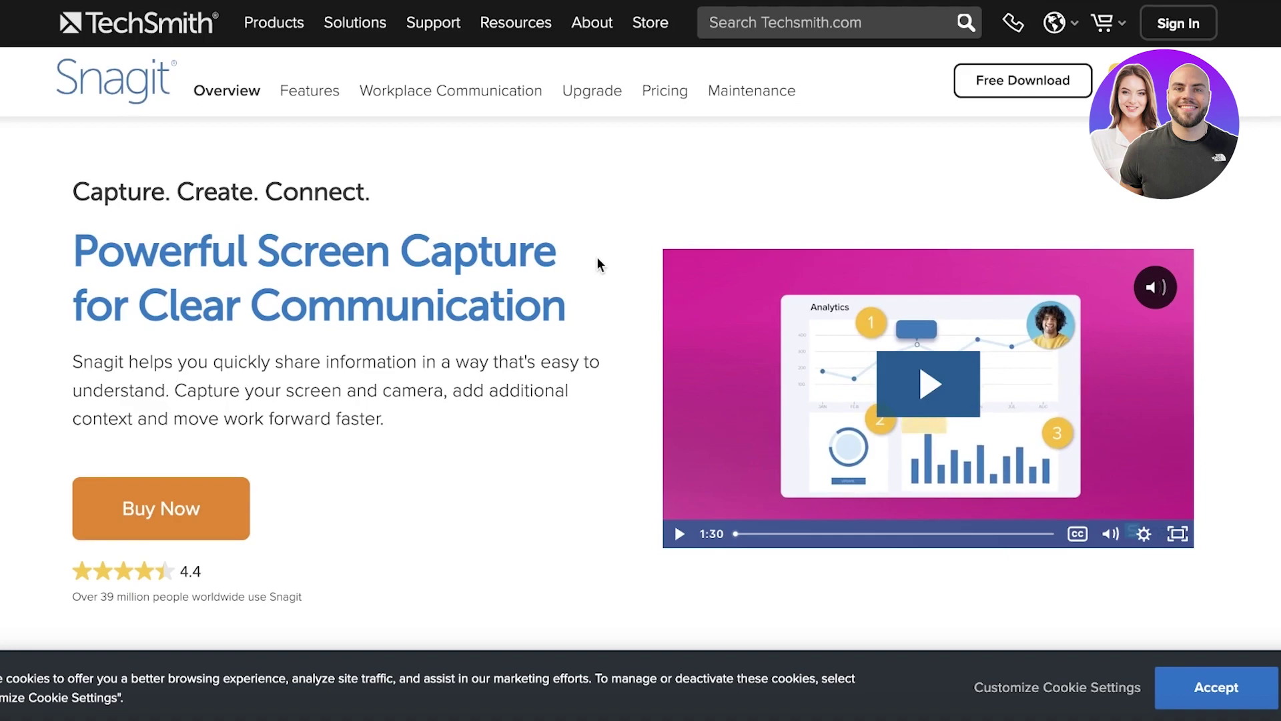
scroll(596, 259, "down", 1)
left_click(1005, 72)
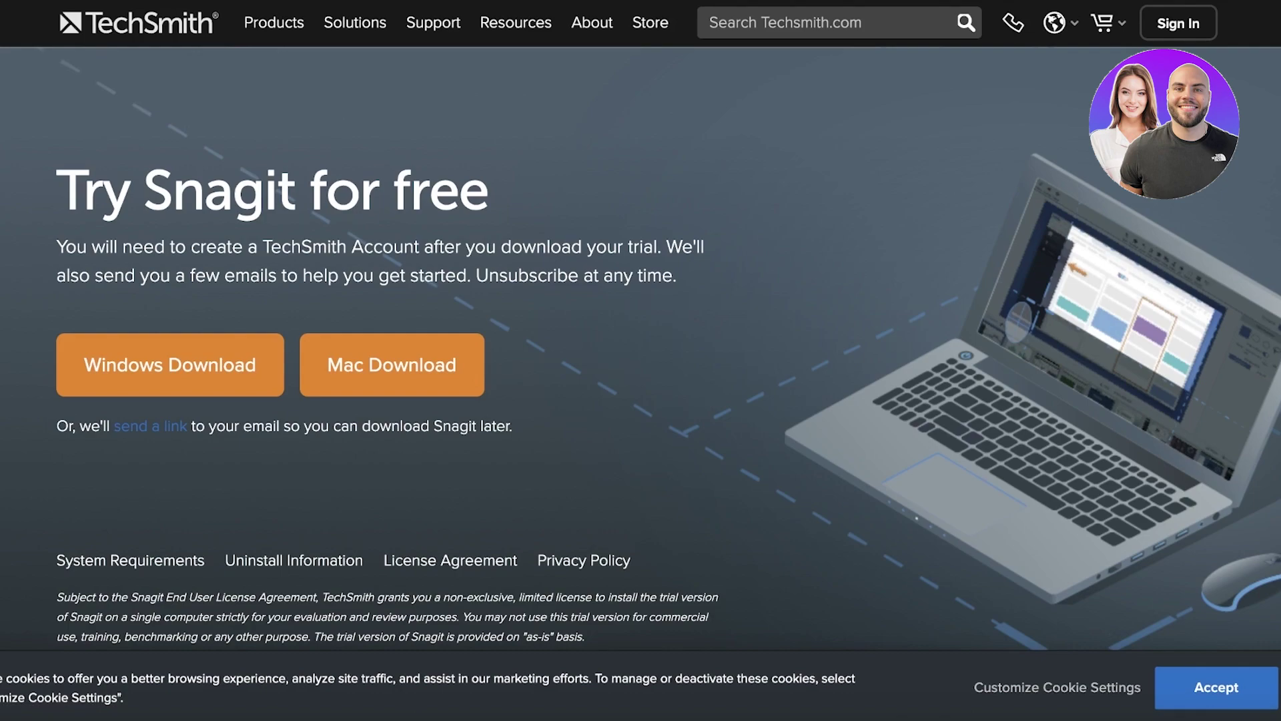
key("alt+Left")
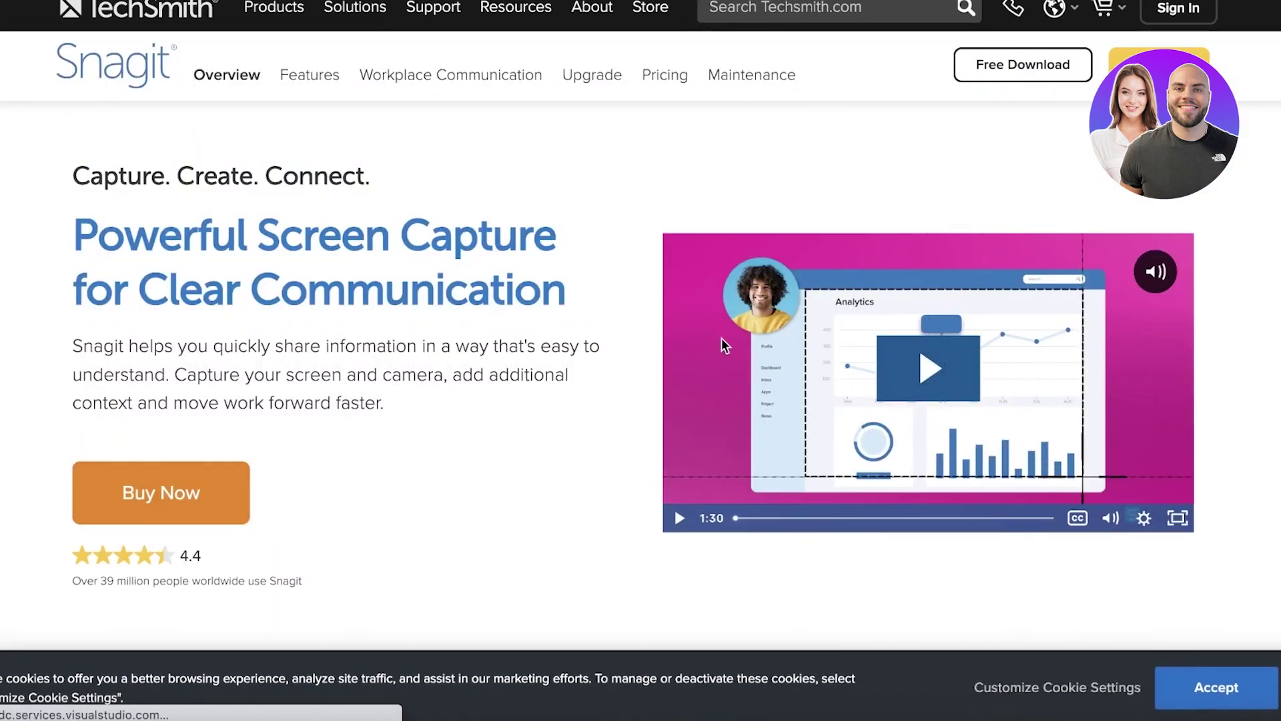
- Switch to the Snagit editor and resize the tutorial image's canvas to about 689 x 342
left_click(950, 717)
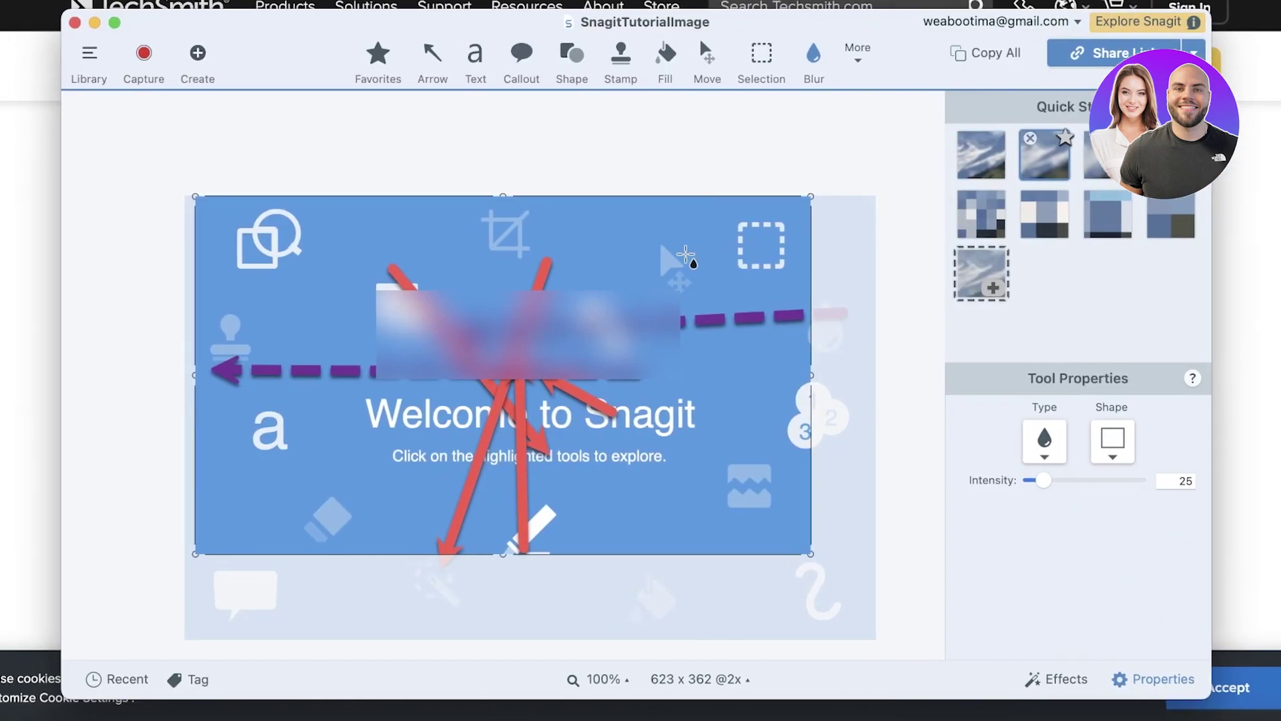
mouse_move(811, 197)
left_mouse_down()
mouse_move(932, 189)
mouse_move(862, 191)
mouse_move(803, 224)
left_mouse_up()
left_click_drag(868, 259, 802, 248)
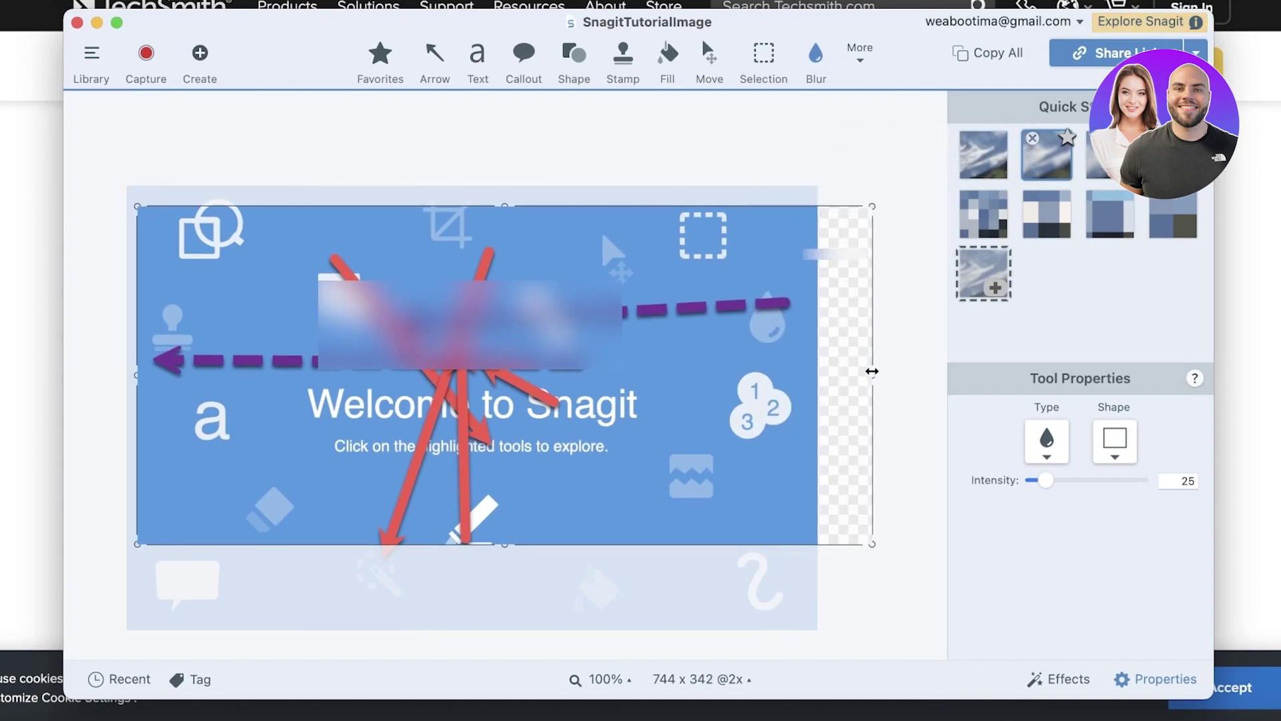
left_click_drag(872, 371, 814, 366)
- Blur the area over the tutorial image's artwork, extending the blur past the canvas's left edge
left_click_drag(828, 250, 524, 497)
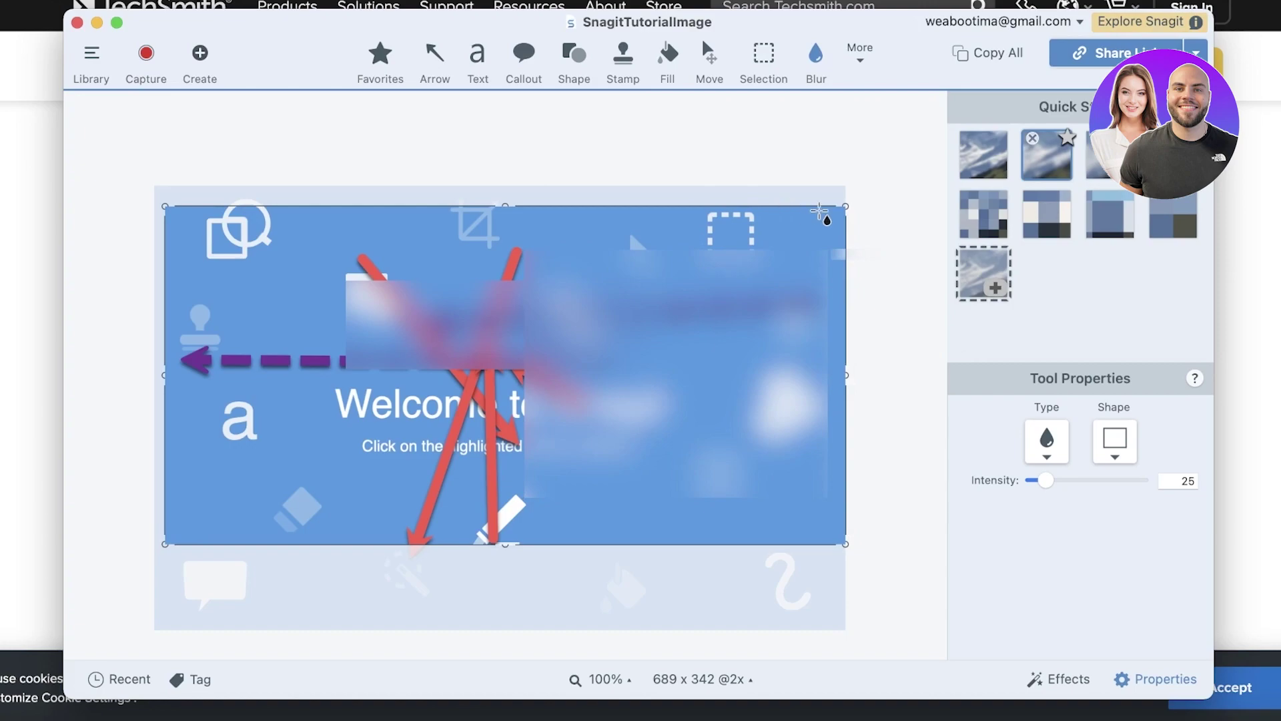
left_click_drag(820, 212, 103, 503)
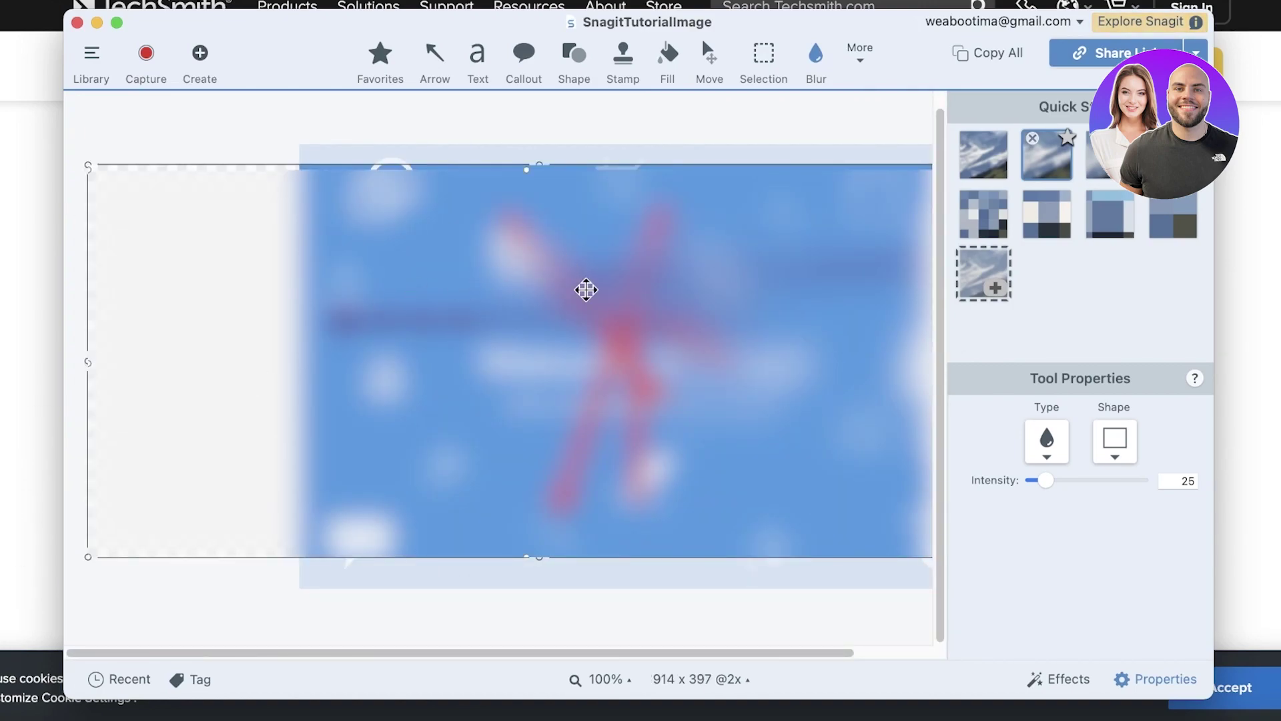
- Show the favorite quick styles and the list of additional editing tools
left_click(380, 54)
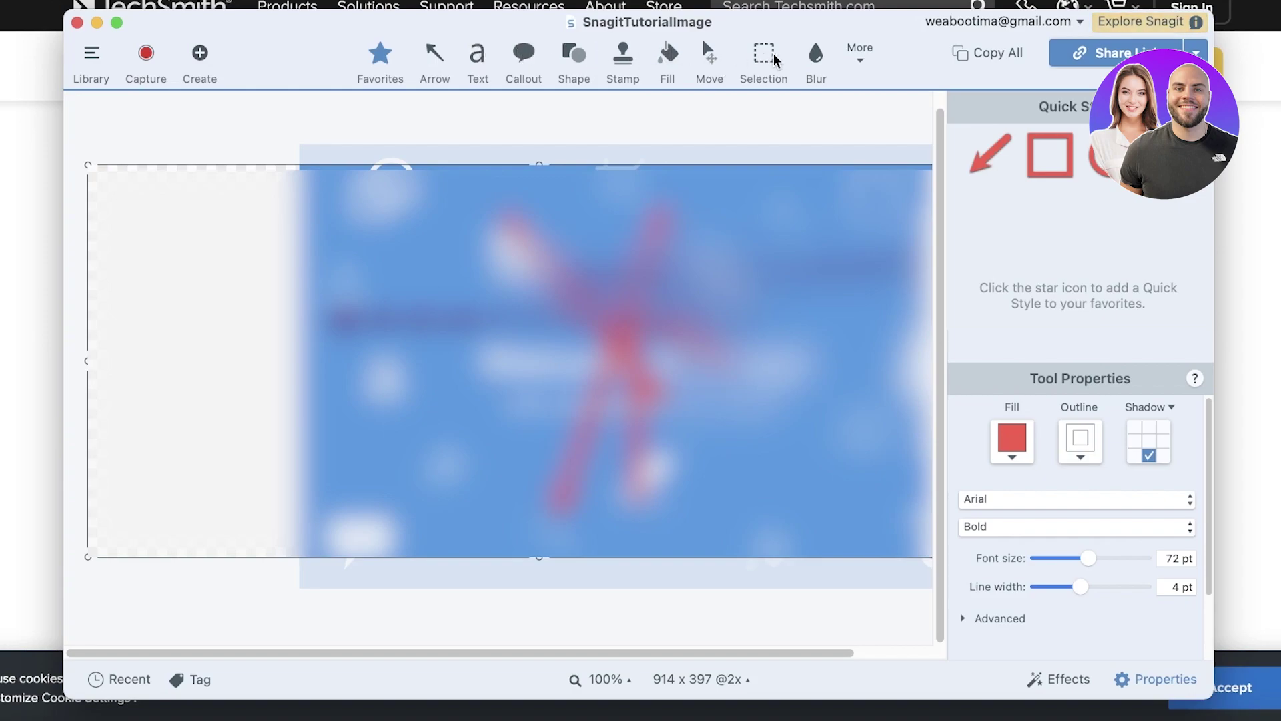
left_click(859, 52)
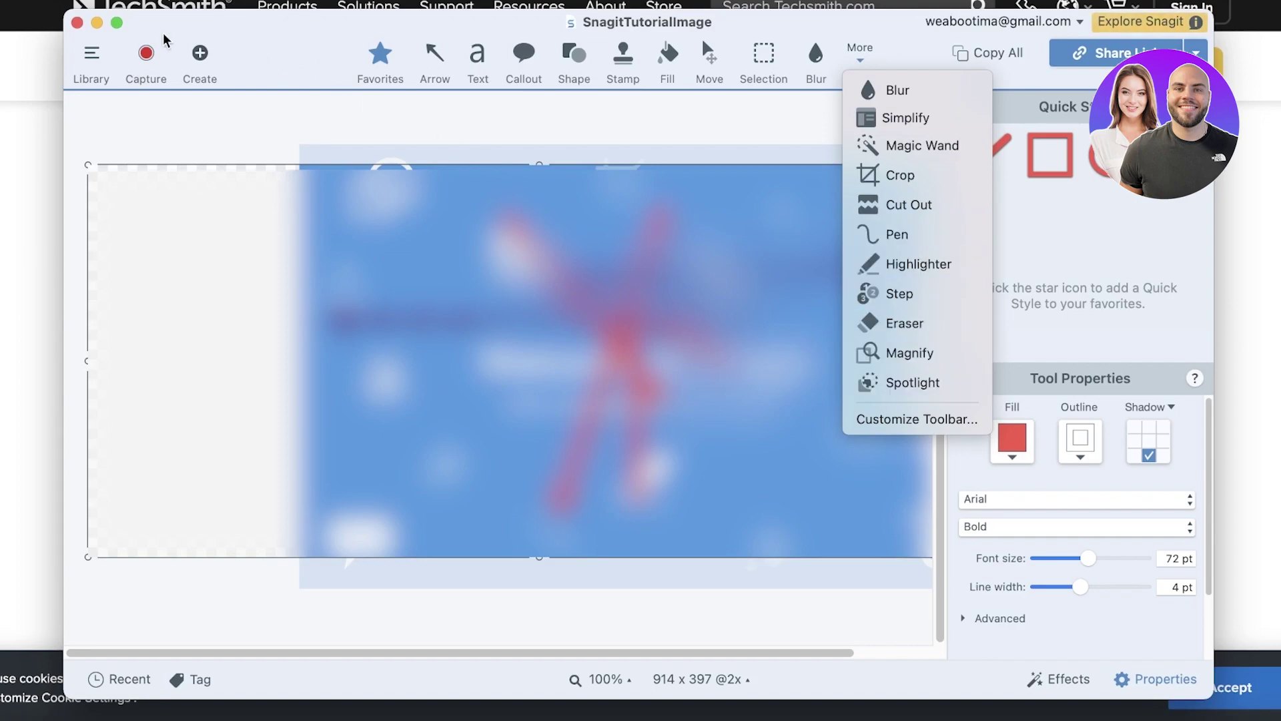
- Switch to the adalene store website and look through its home page and the Shop All product listing
left_click(395, 113)
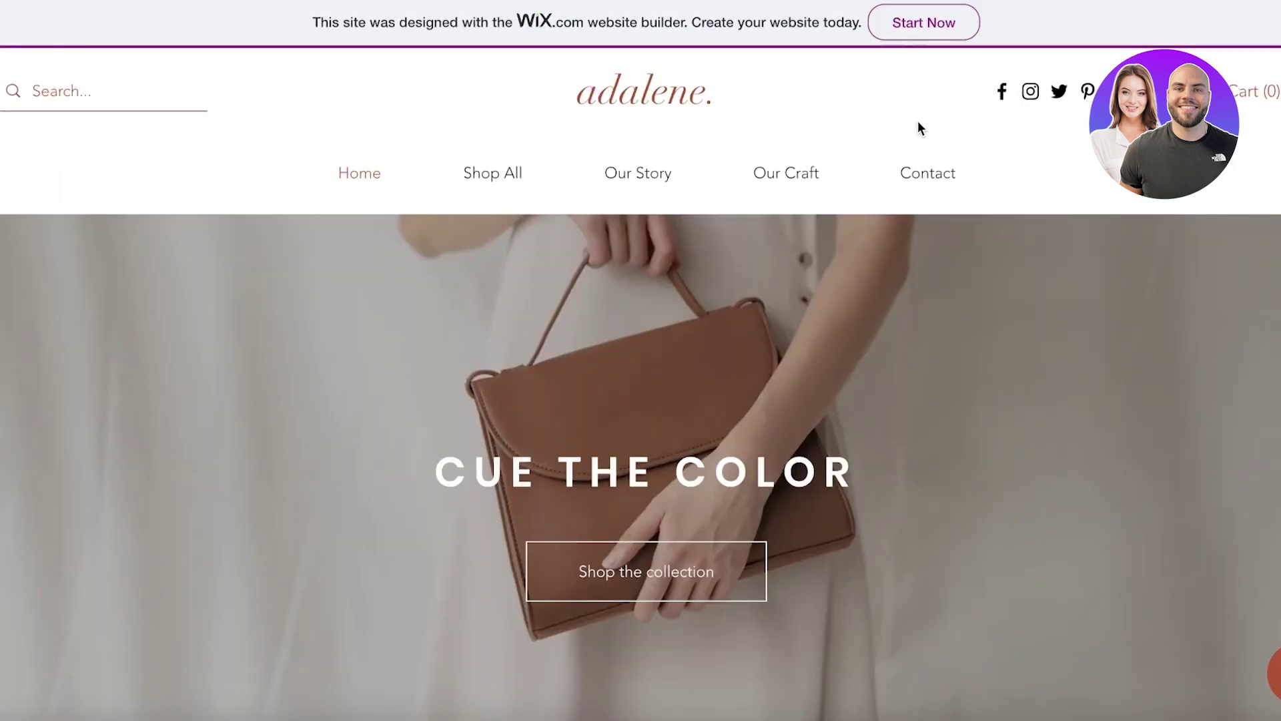
scroll(869, 214, "down", 5)
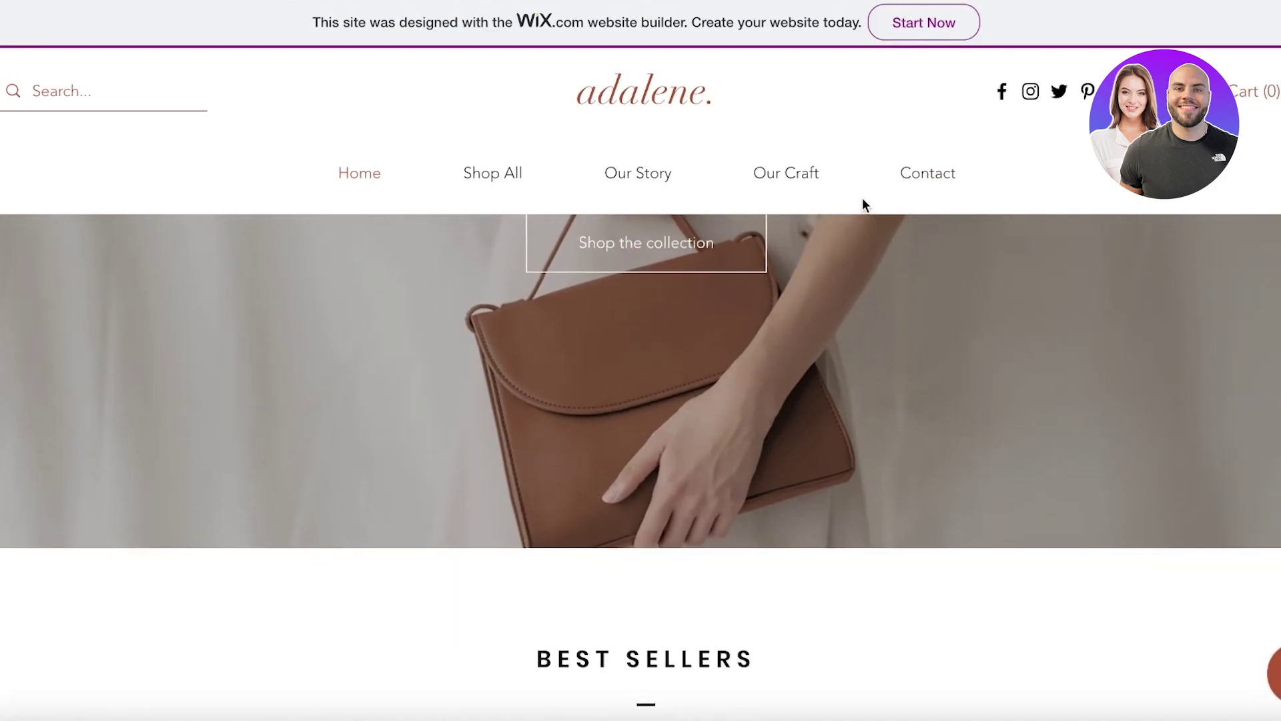
scroll(862, 200, "up", 5)
scroll(635, 234, "down", 4)
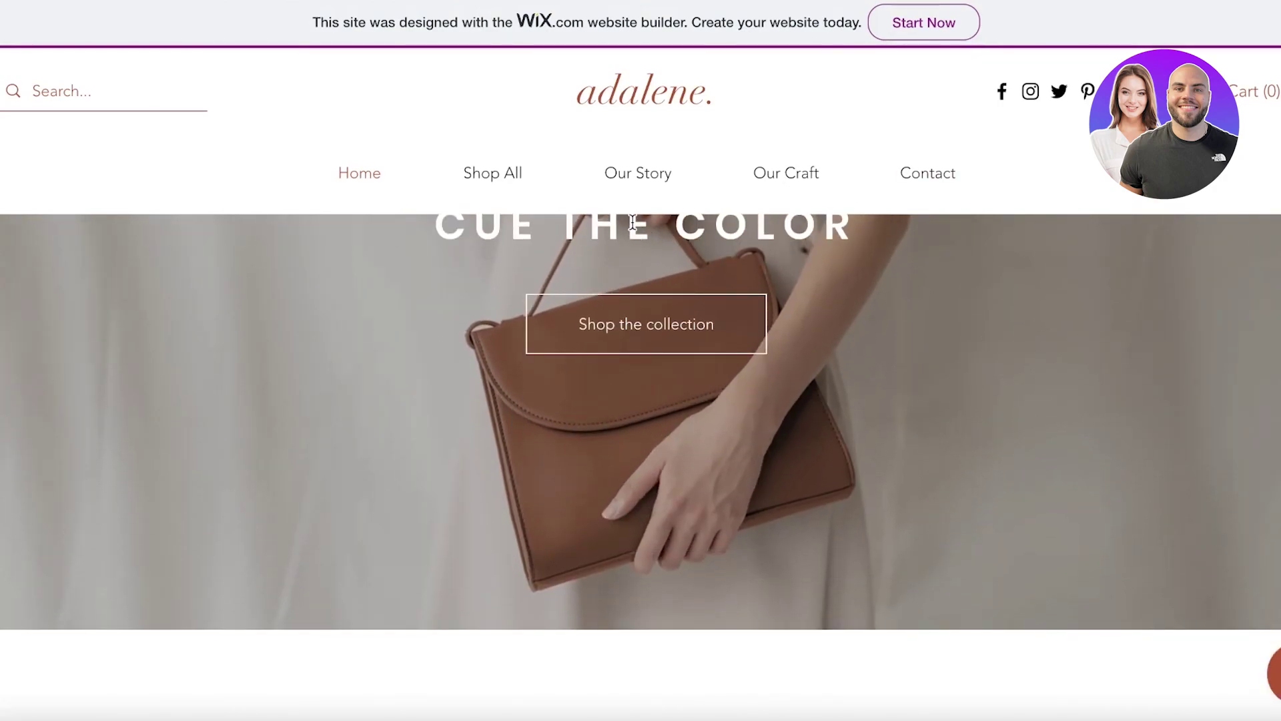
scroll(632, 222, "up", 2)
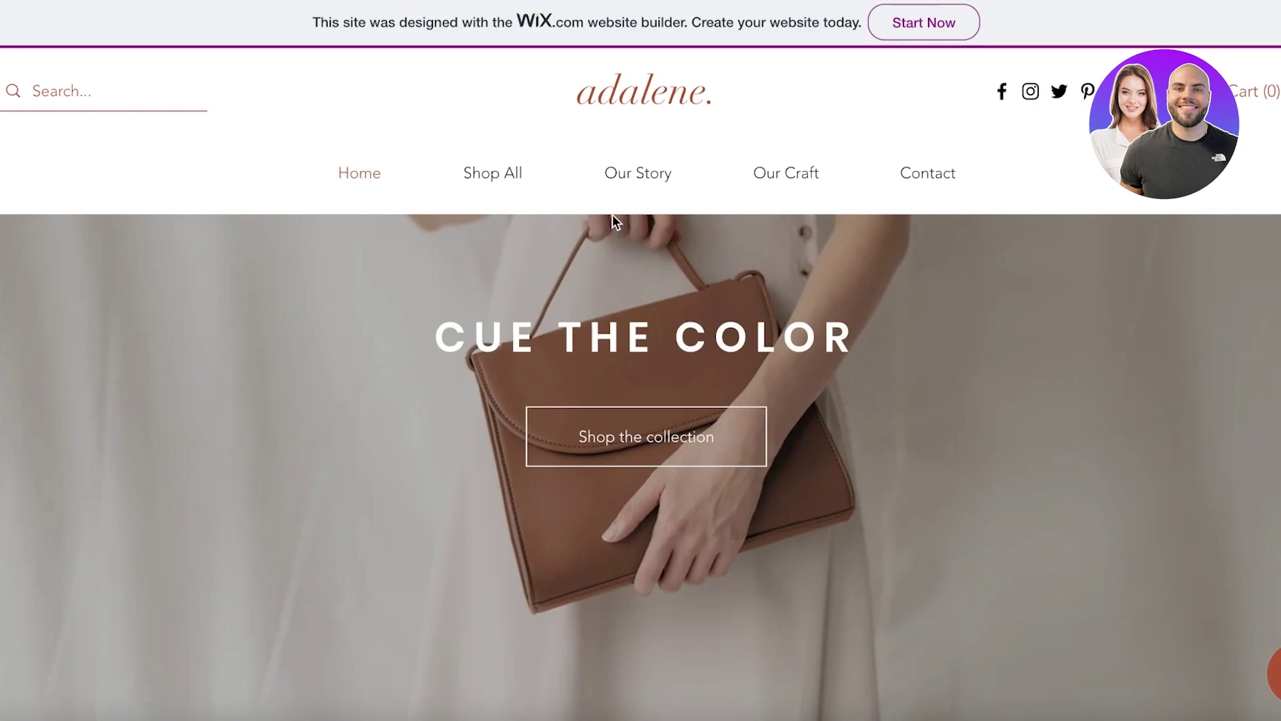
left_click(525, 185)
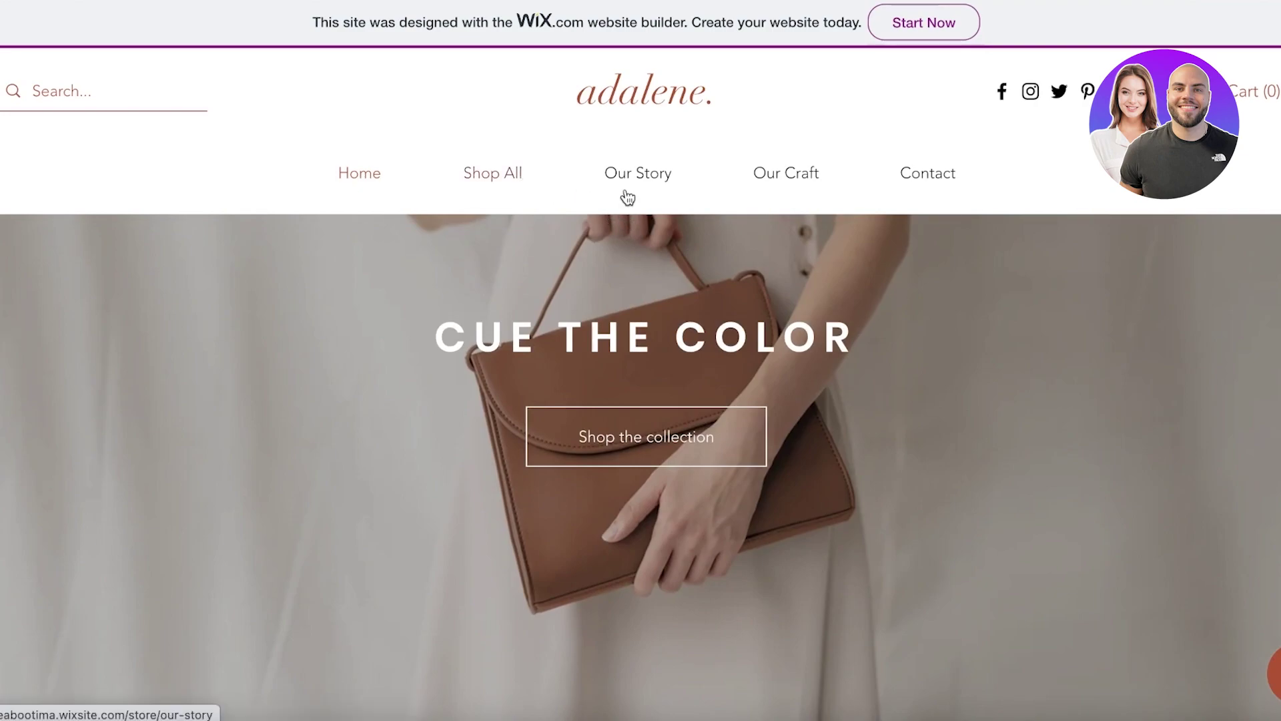
scroll(806, 219, "down", 2)
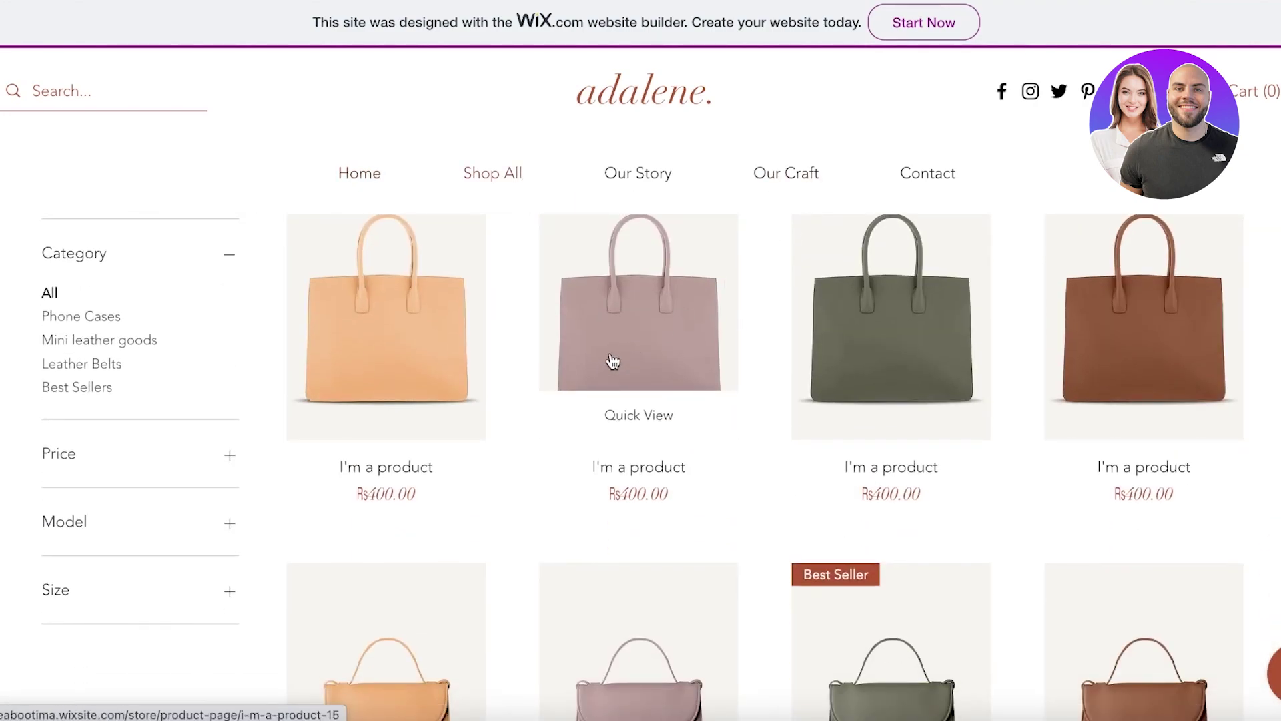
scroll(445, 429, "up", 3)
scroll(390, 317, "down", 3)
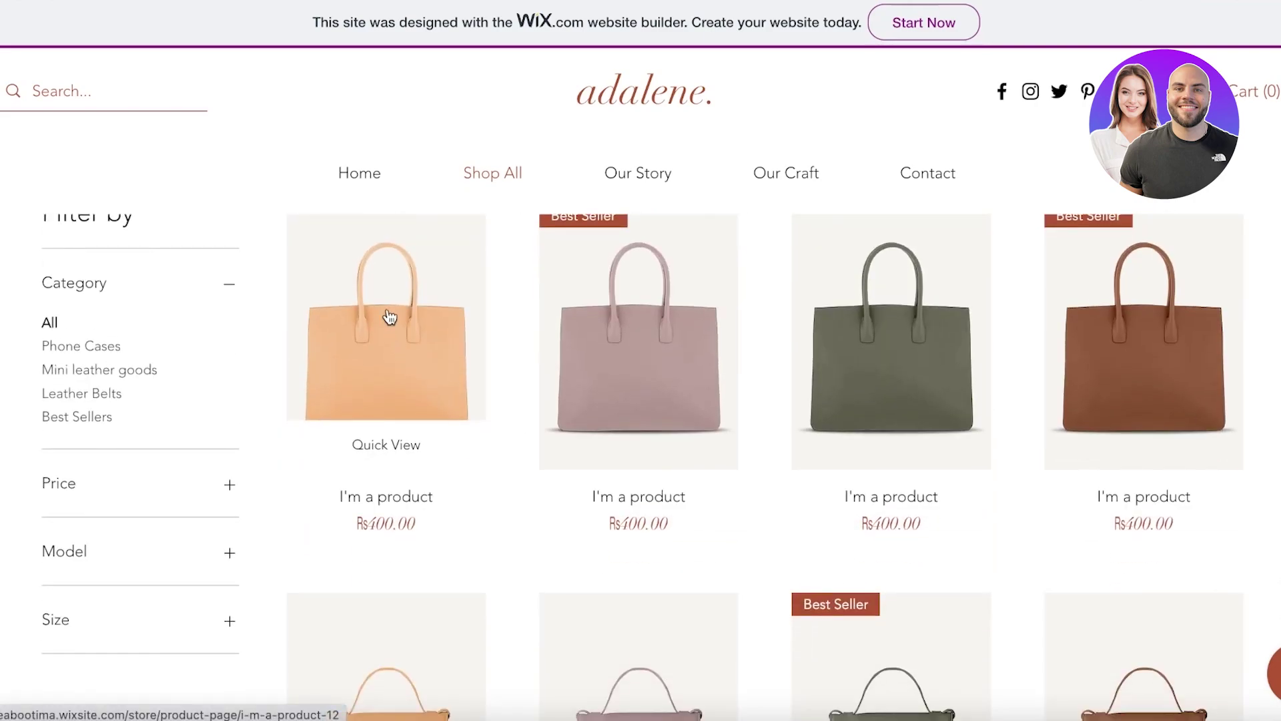
- Open the light orange handbag's product page and examine its purchase options, product info and description
left_click(387, 314)
scroll(828, 254, "down", 5)
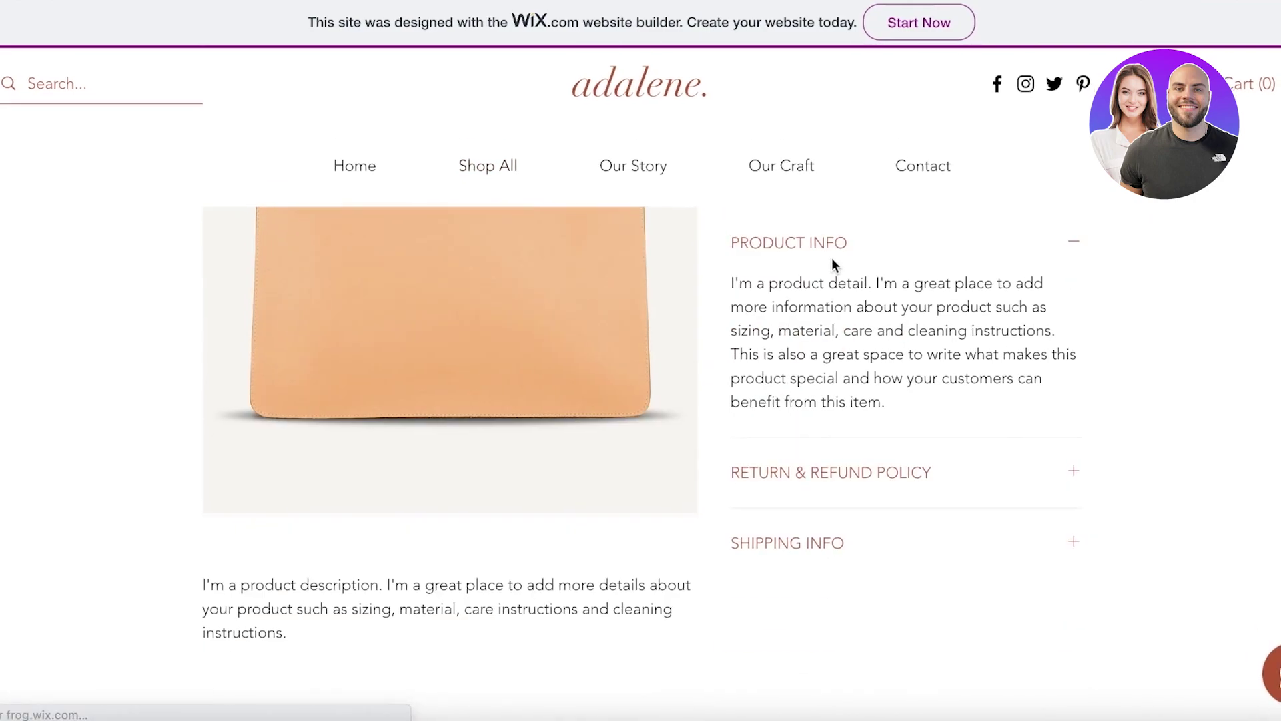
scroll(969, 285, "up", 5)
scroll(921, 274, "down", 3)
scroll(947, 301, "up", 3)
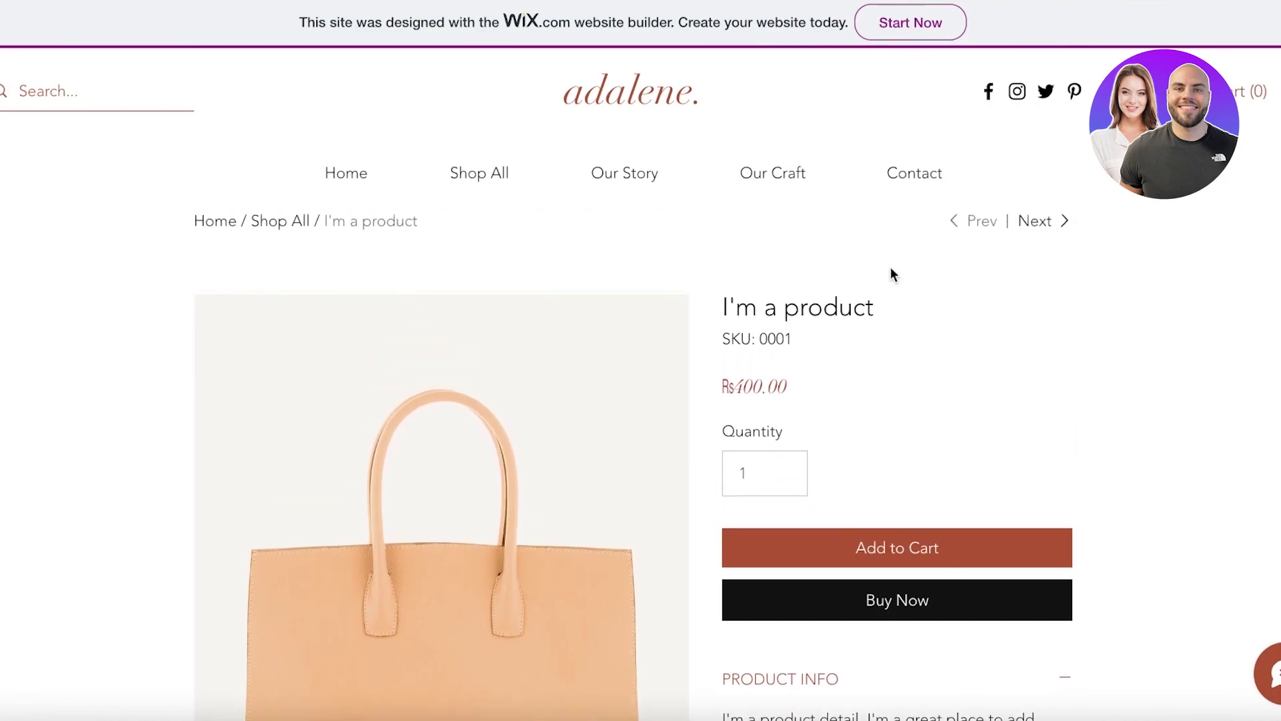
scroll(1167, 387, "down", 1)
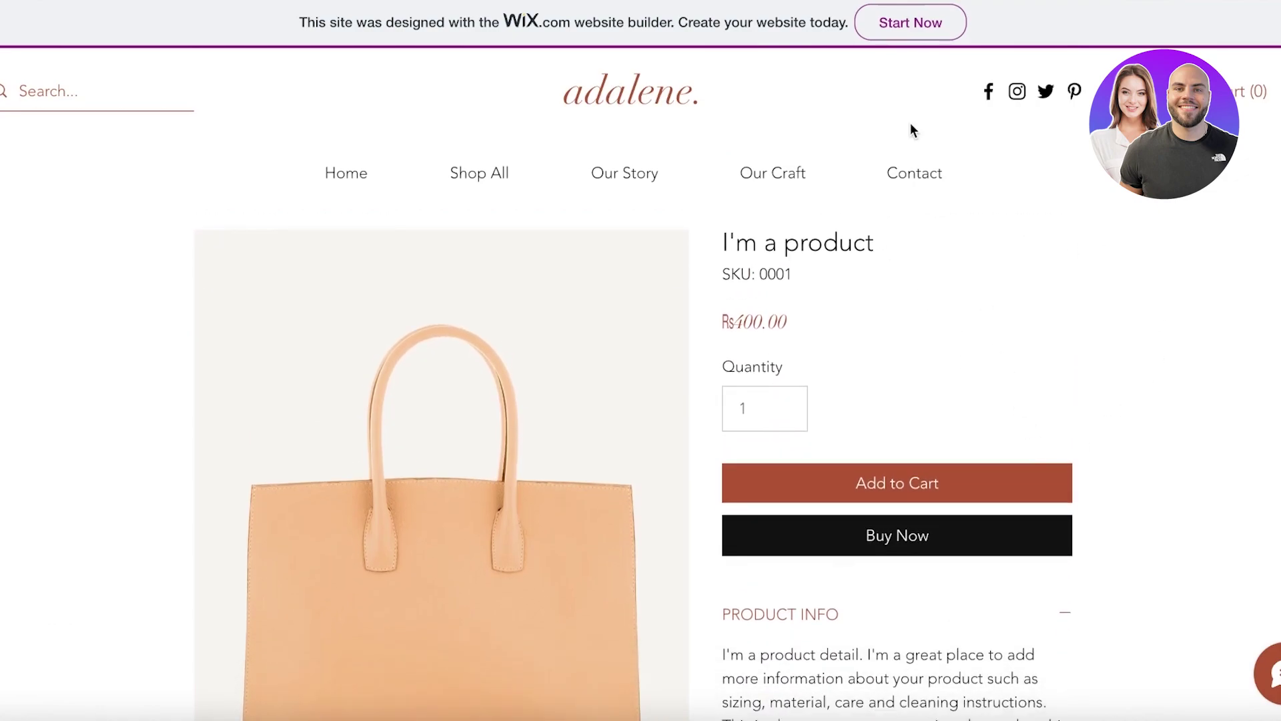
- Switch back to Snagit, view the library's Images and All Files collections, and return to the editor
left_click(943, 712)
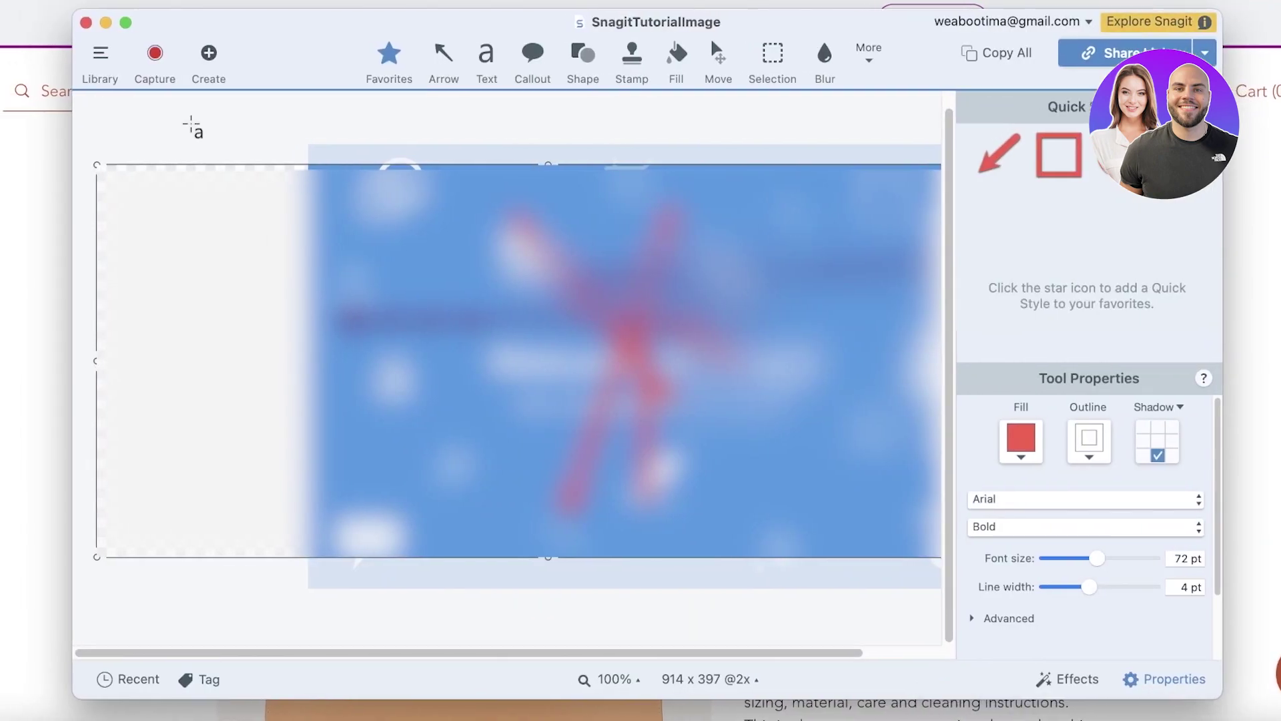
left_click(101, 59)
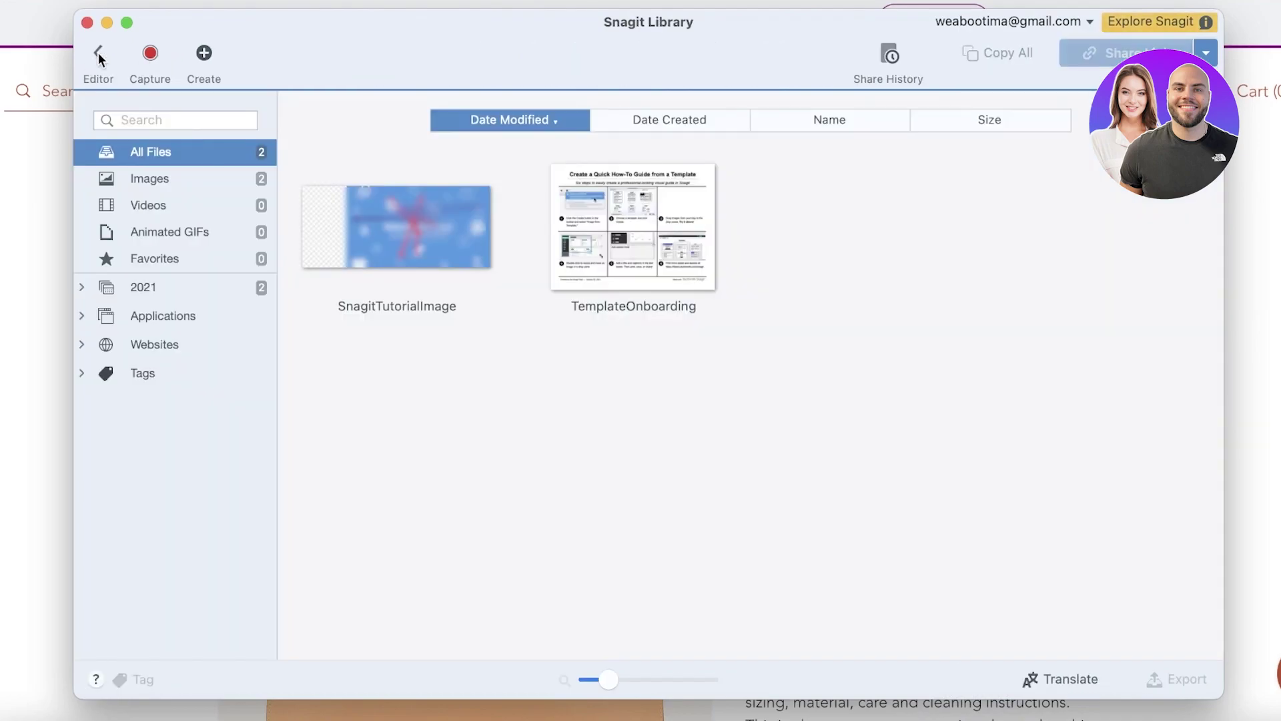
left_click(134, 178)
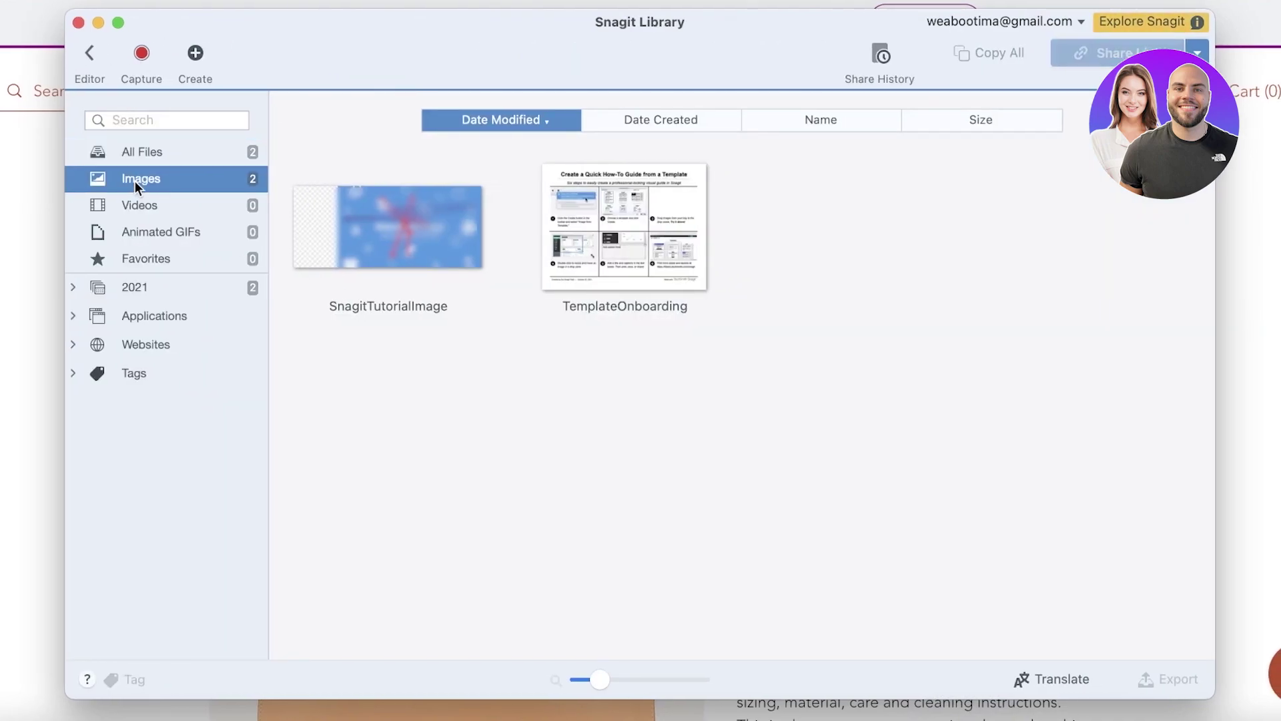
left_click(171, 157)
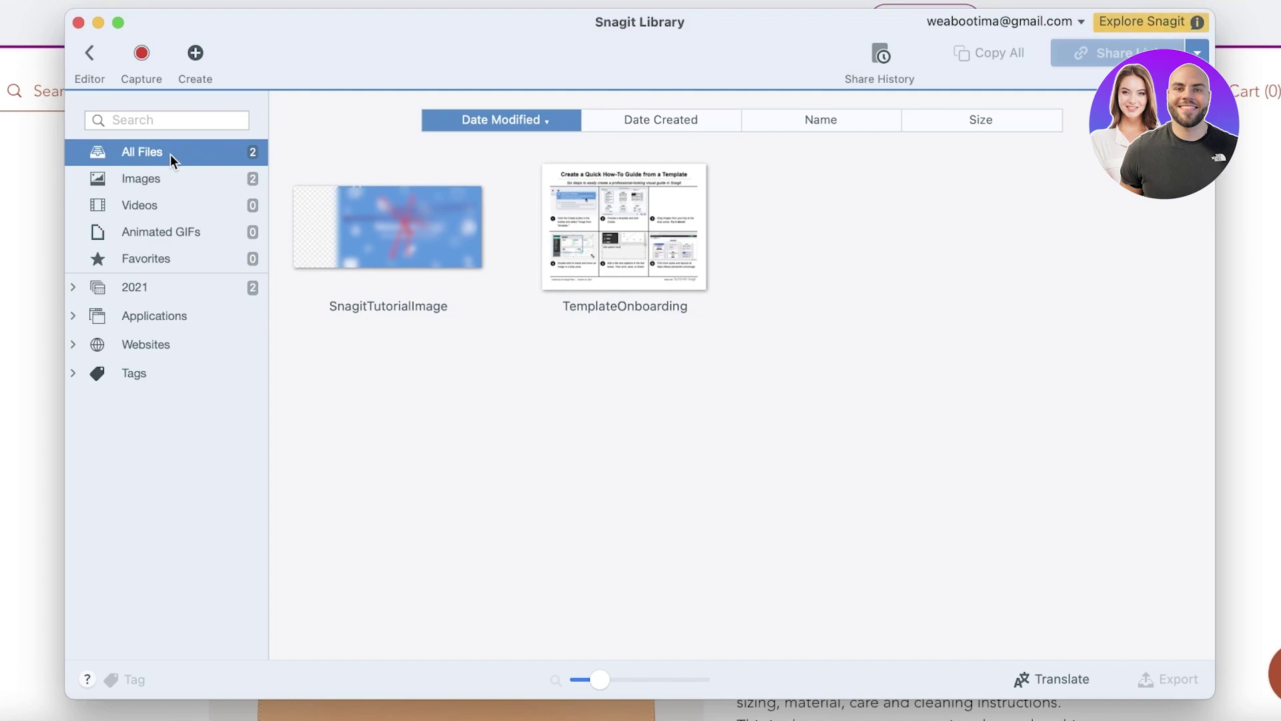
left_click(102, 53)
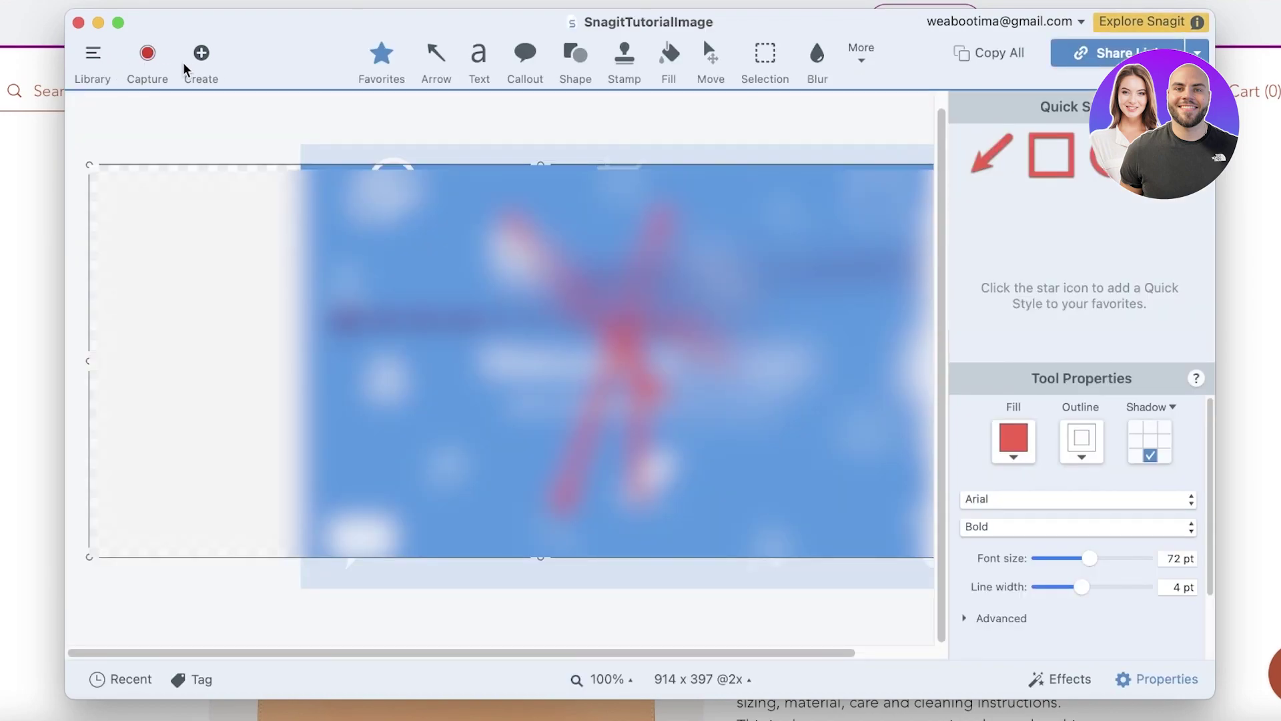
- Browse the image templates and create a new image from the Basic 3 Steps Portrait template
left_click(201, 53)
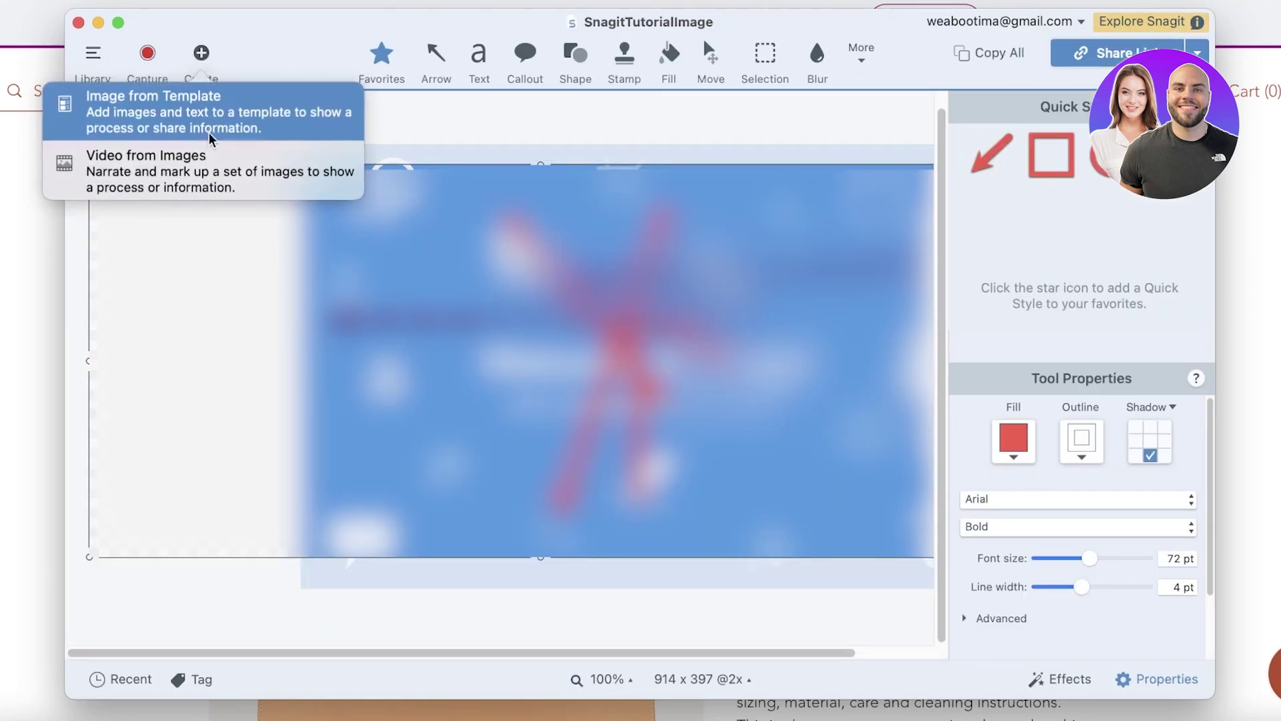
left_click(170, 120)
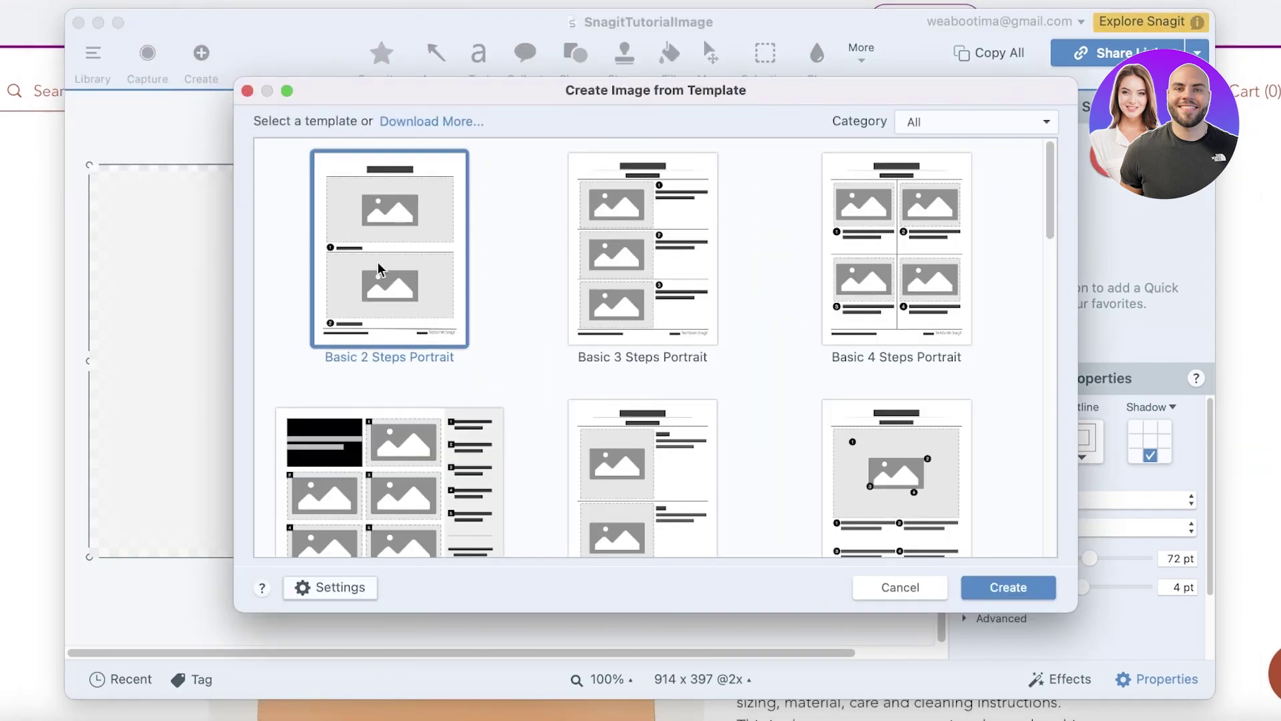
scroll(427, 267, "up", 1)
scroll(867, 297, "down", 5)
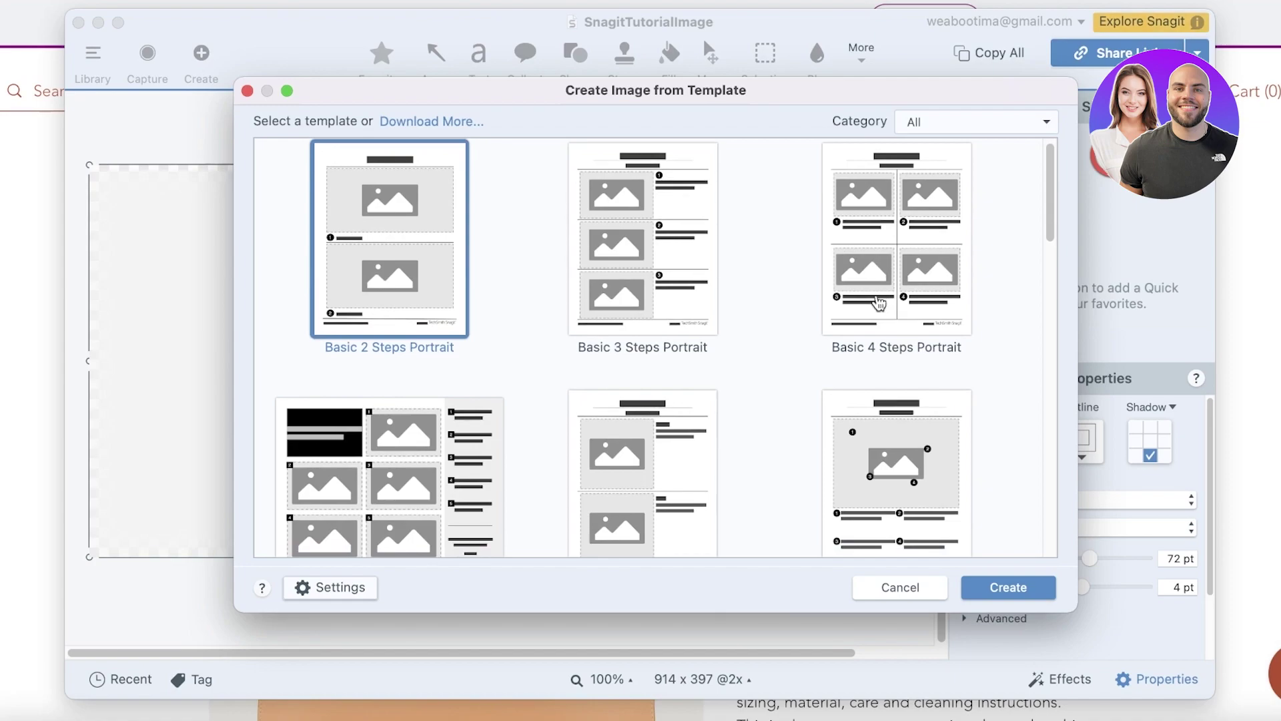
scroll(410, 409, "down", 6)
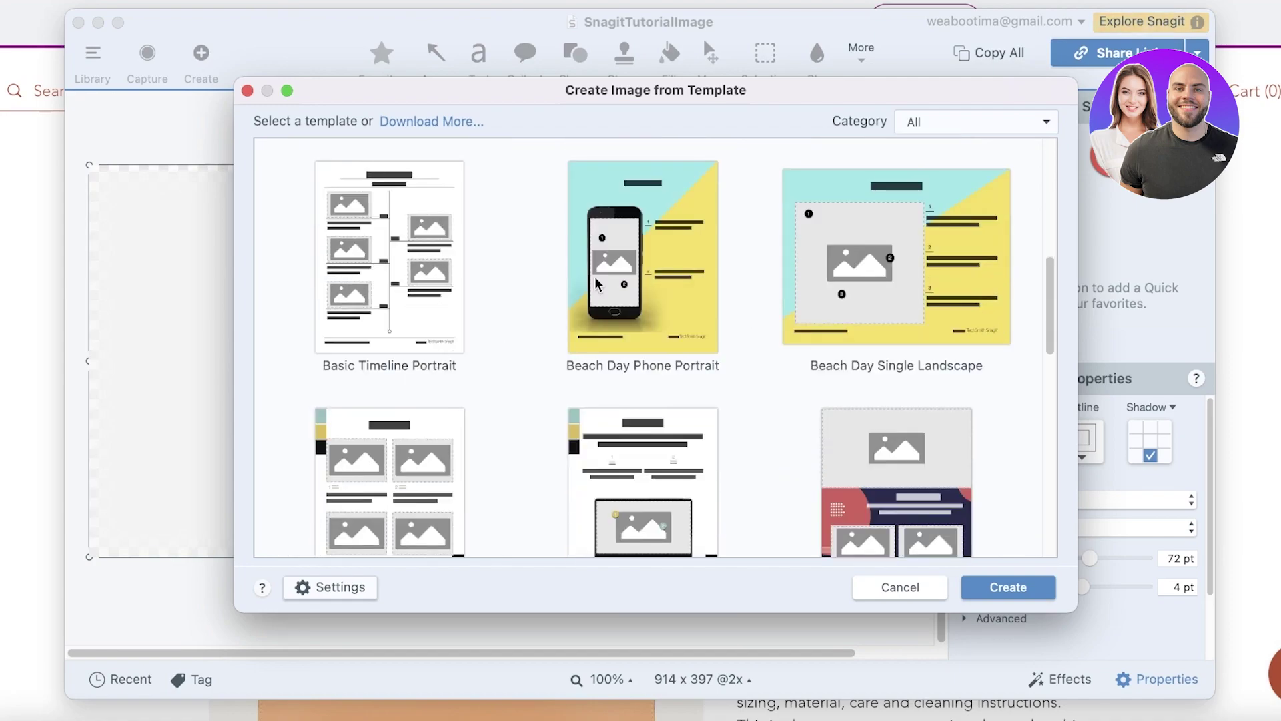
scroll(650, 276, "down", 10)
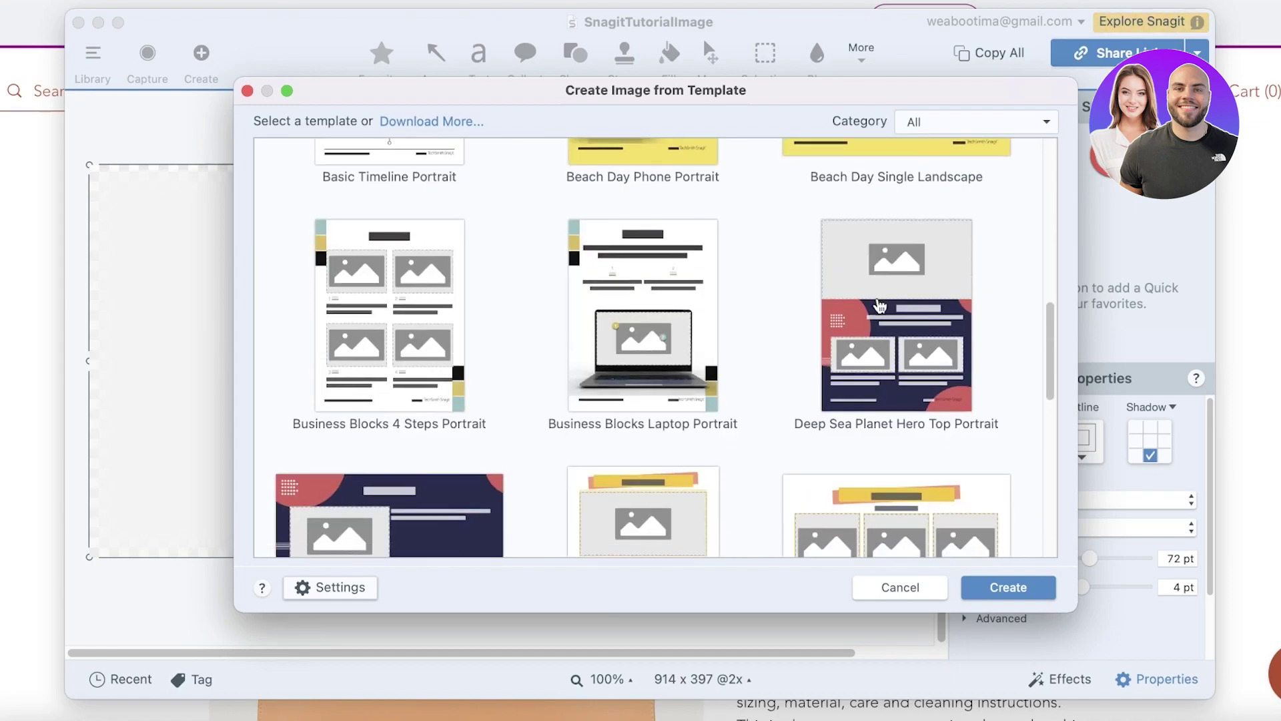
scroll(880, 306, "down", 8)
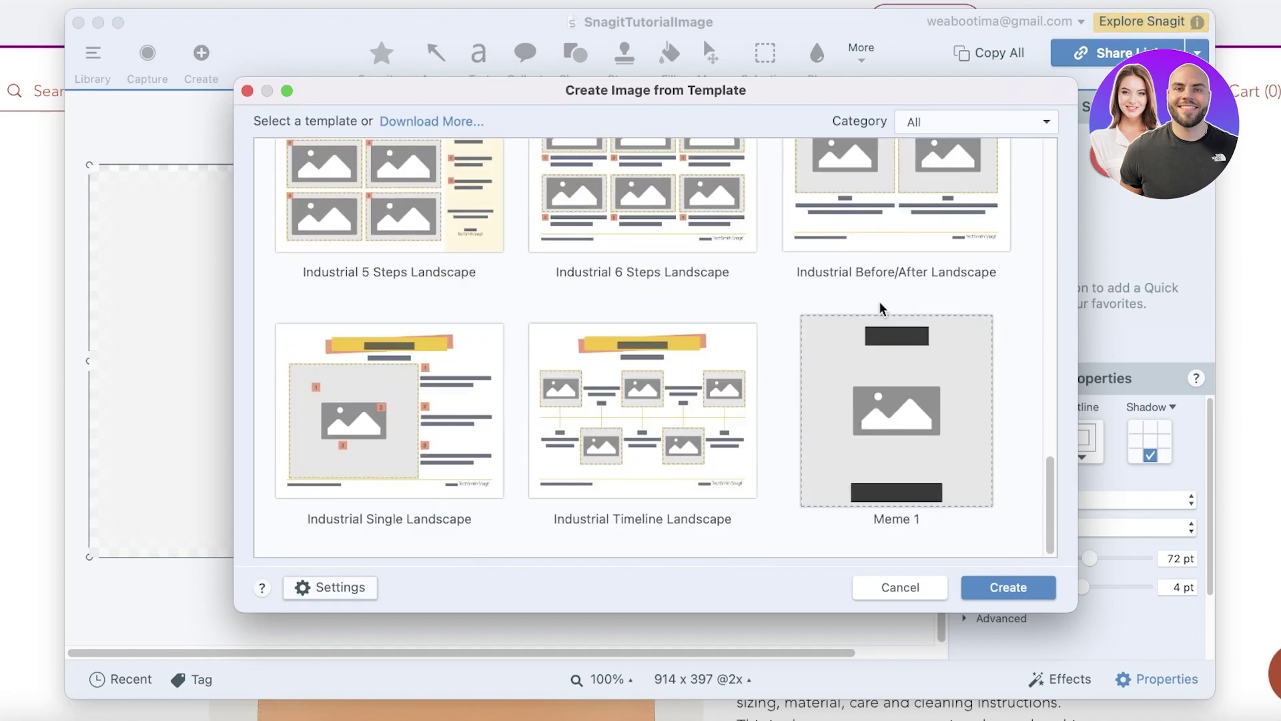
scroll(638, 418, "up", 20)
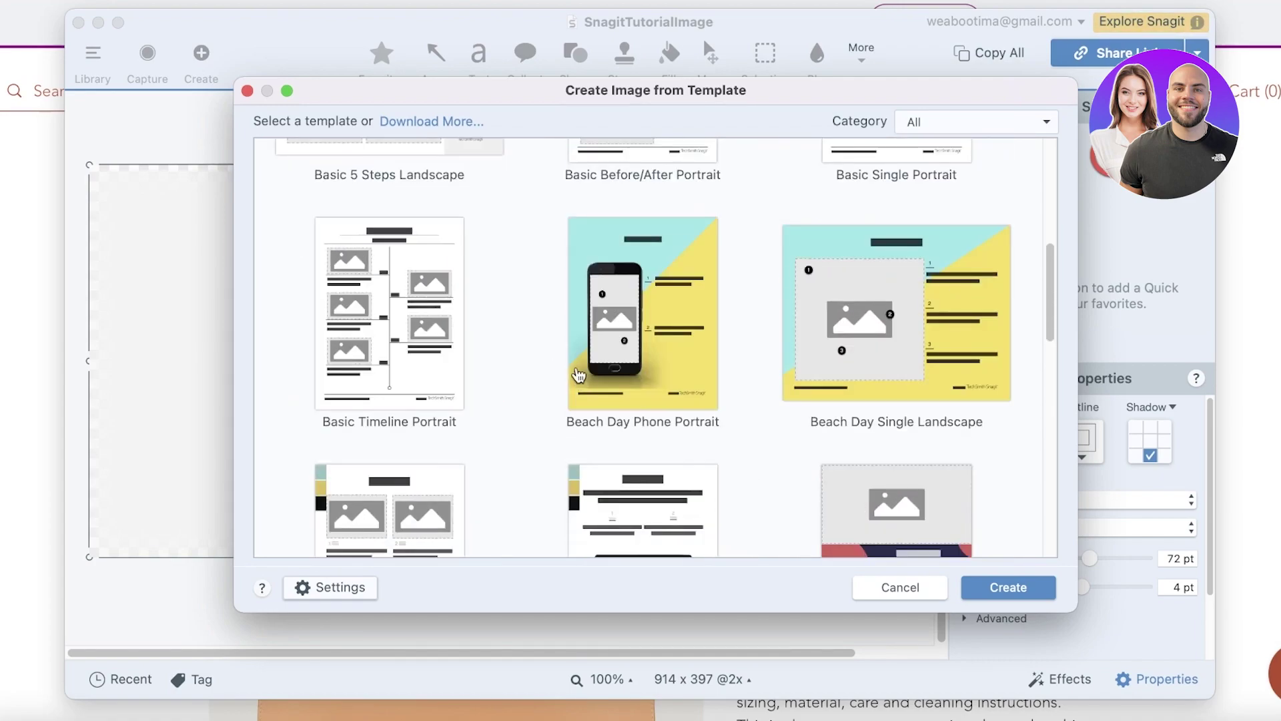
left_click(644, 332)
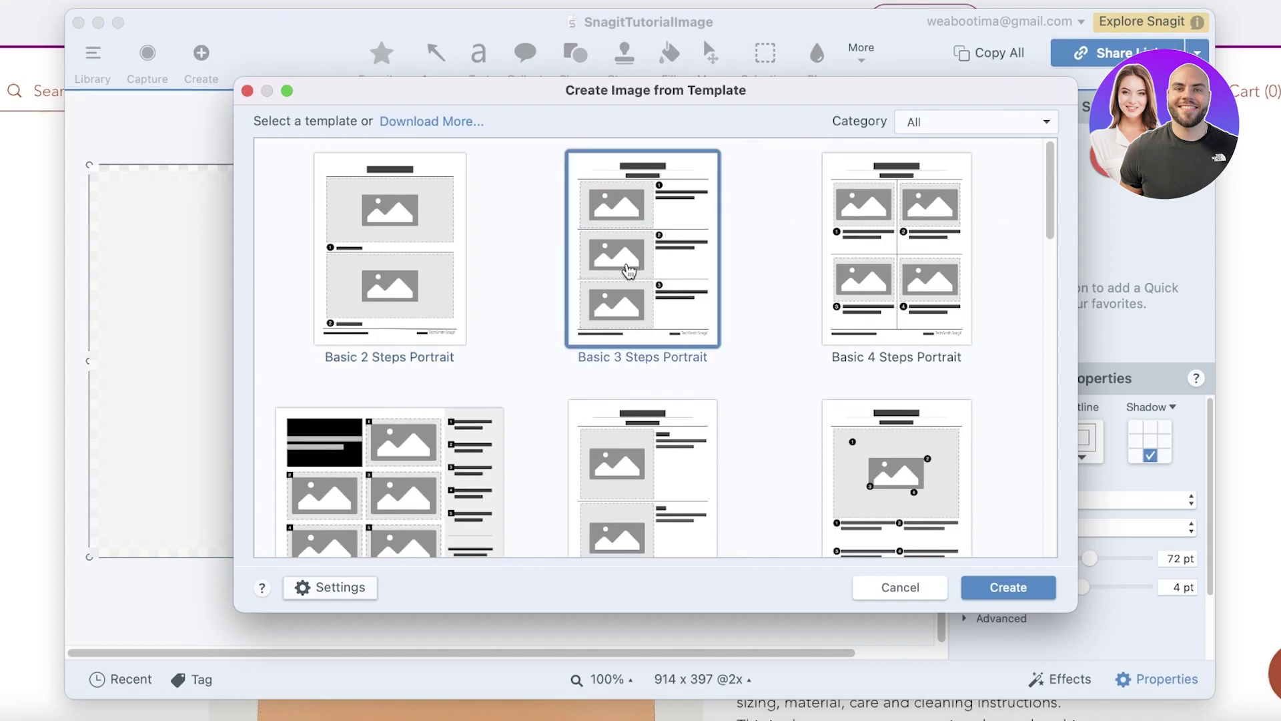
left_click(1008, 587)
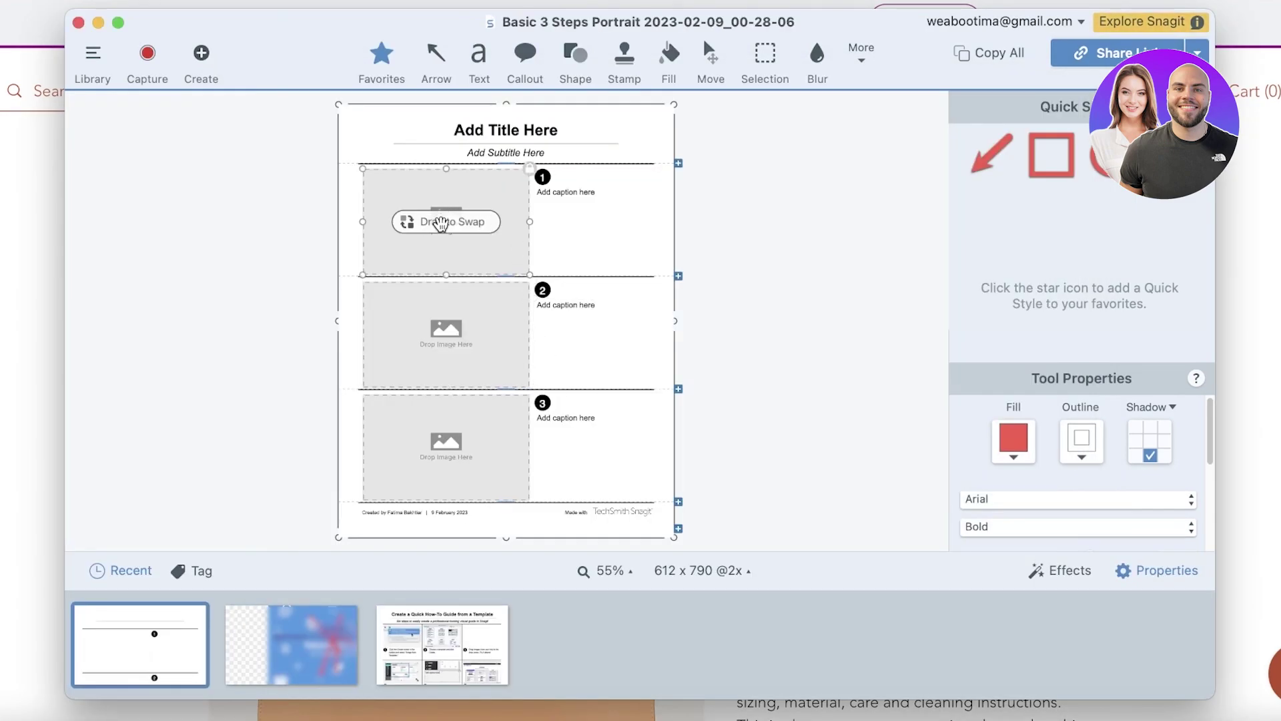
left_click_drag(441, 223, 510, 209)
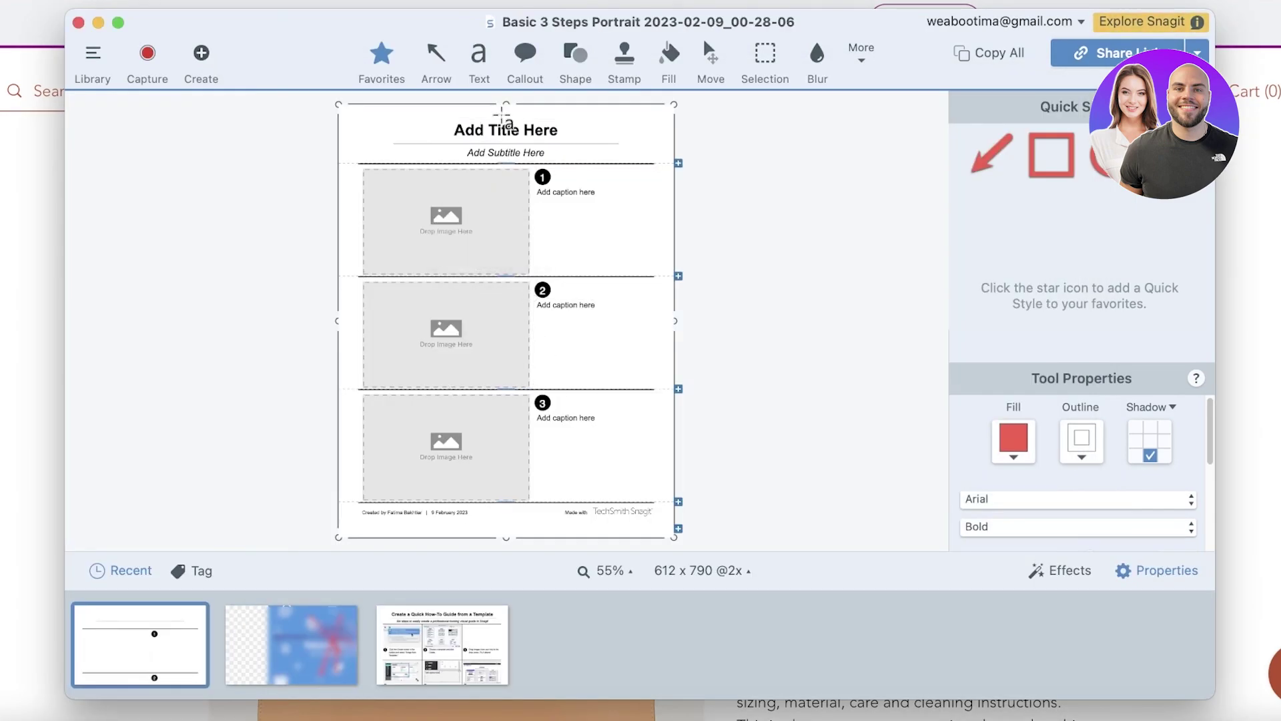
- Set the template's title to "How to checkout" and the first step's caption to "First add item to cart."
left_click(503, 118)
left_click(491, 151)
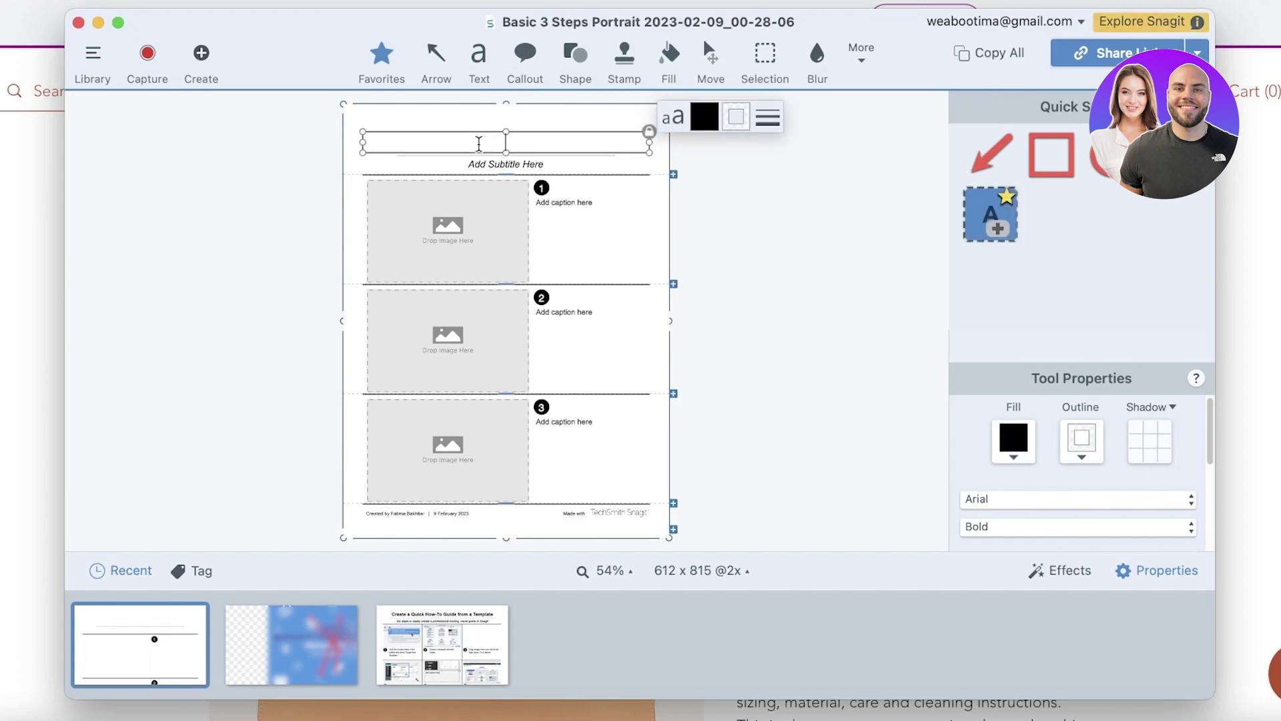
type("How to checkout")
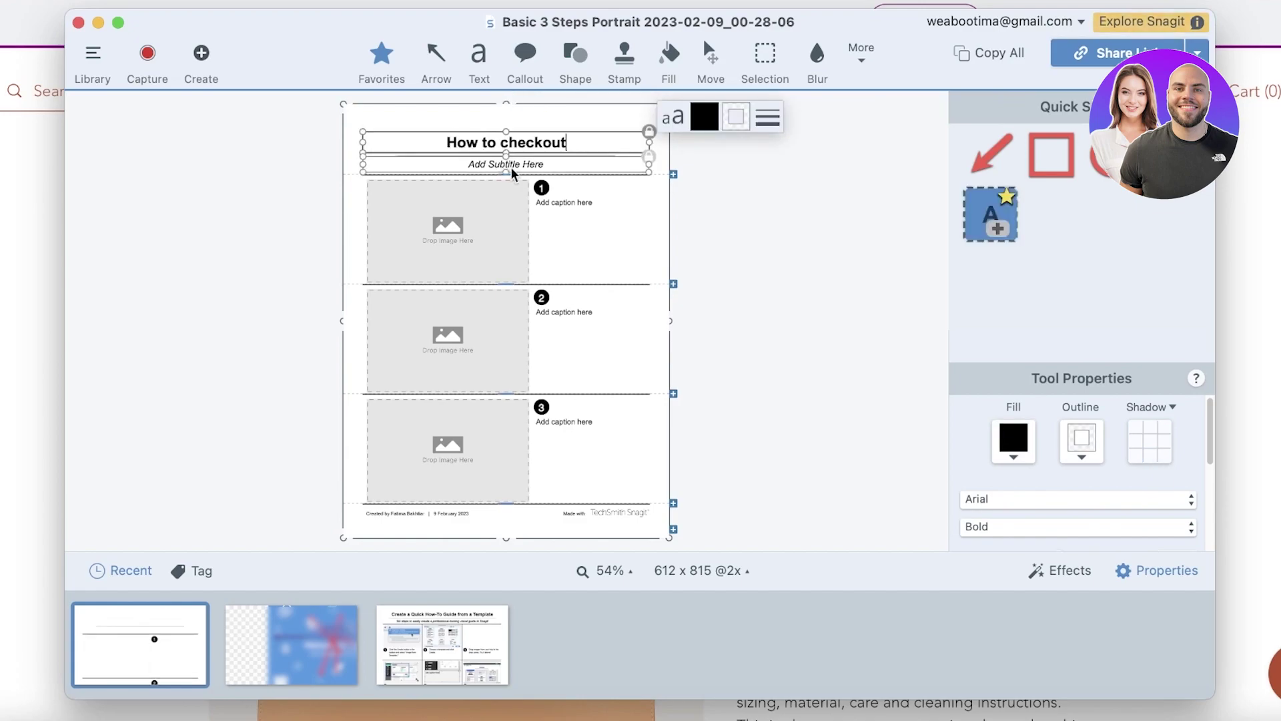
left_click(544, 214)
left_click(545, 198)
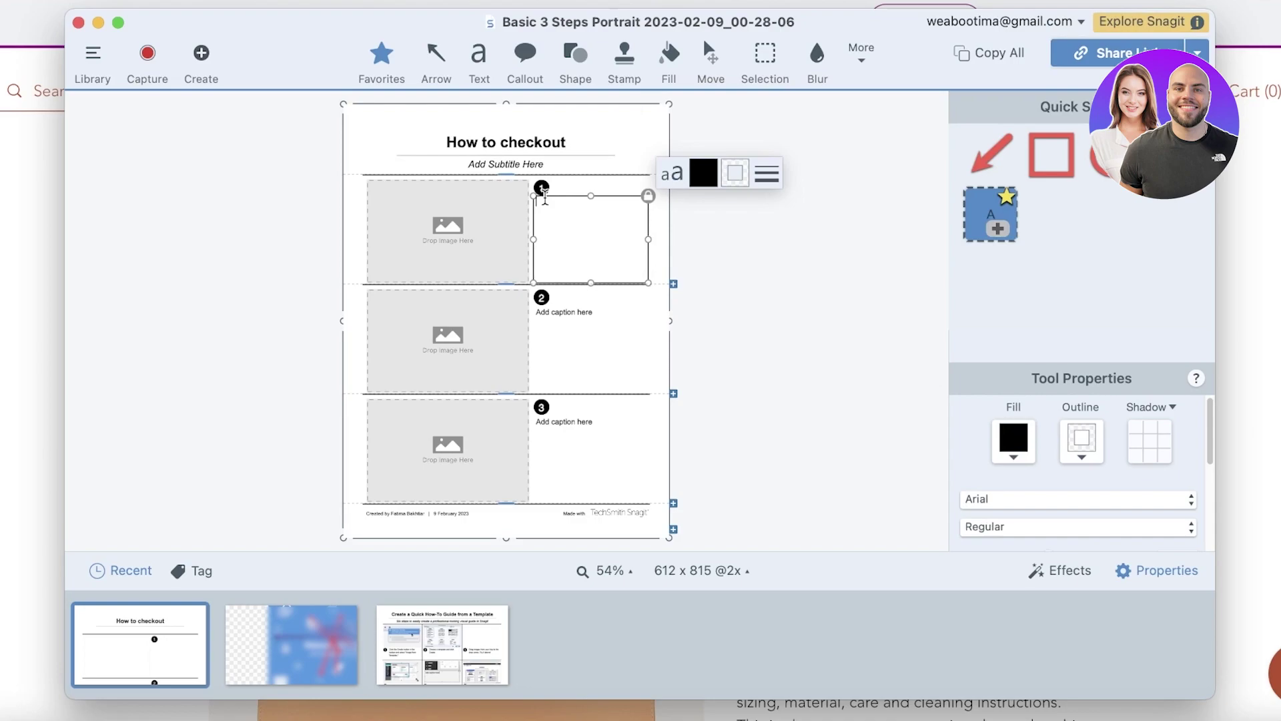
type("Find your item to buy")
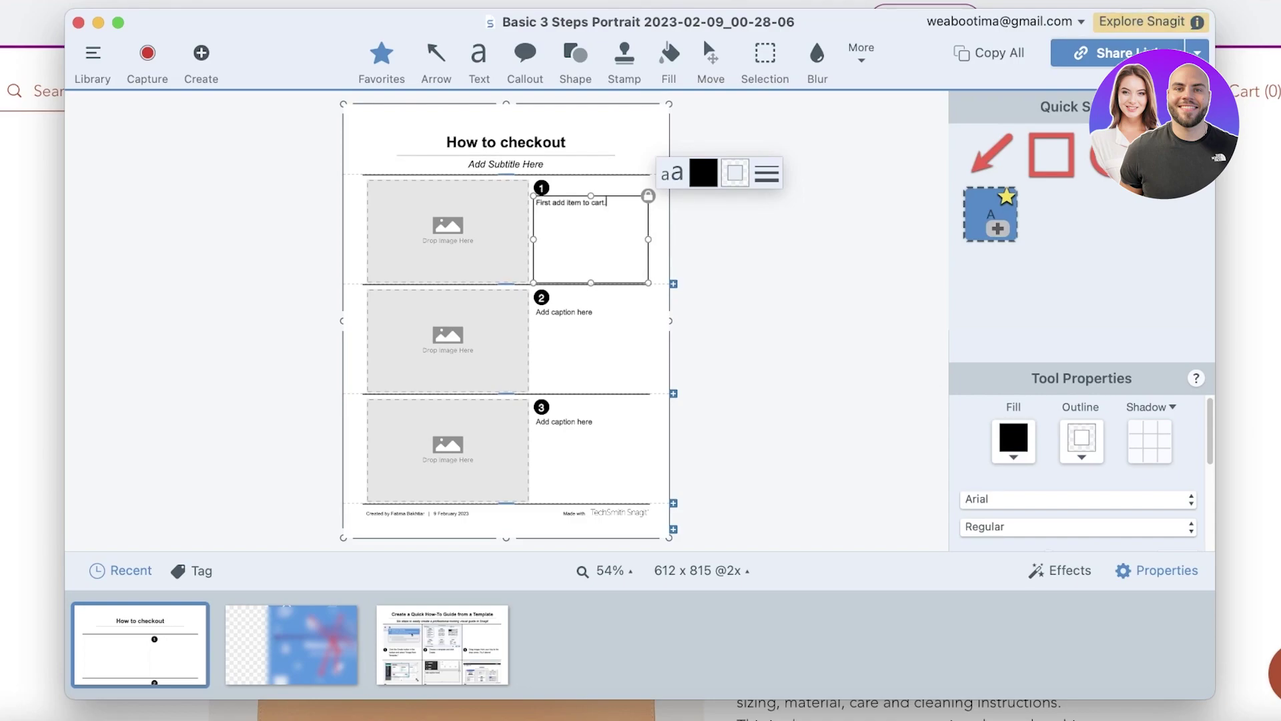
- Select the first step's image placeholder and look through its outline and shape options
left_click(488, 223)
left_click_drag(474, 228, 471, 230)
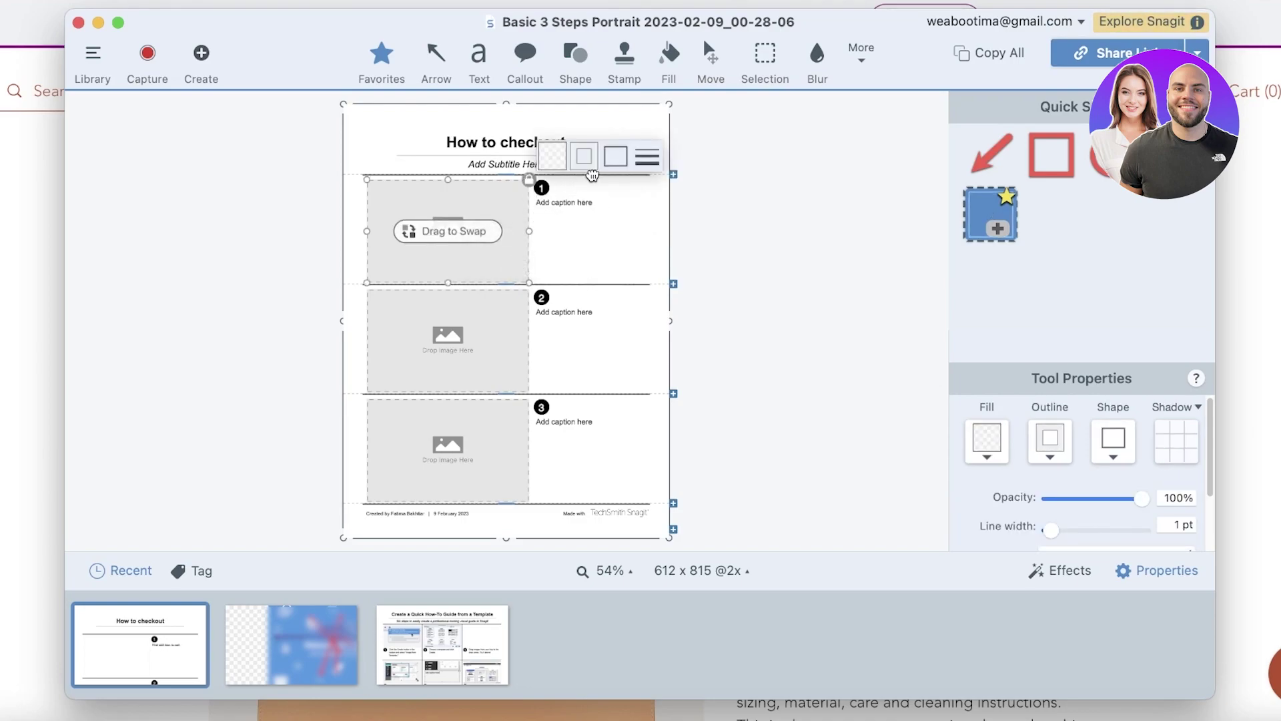
left_click(589, 165)
left_click(626, 157)
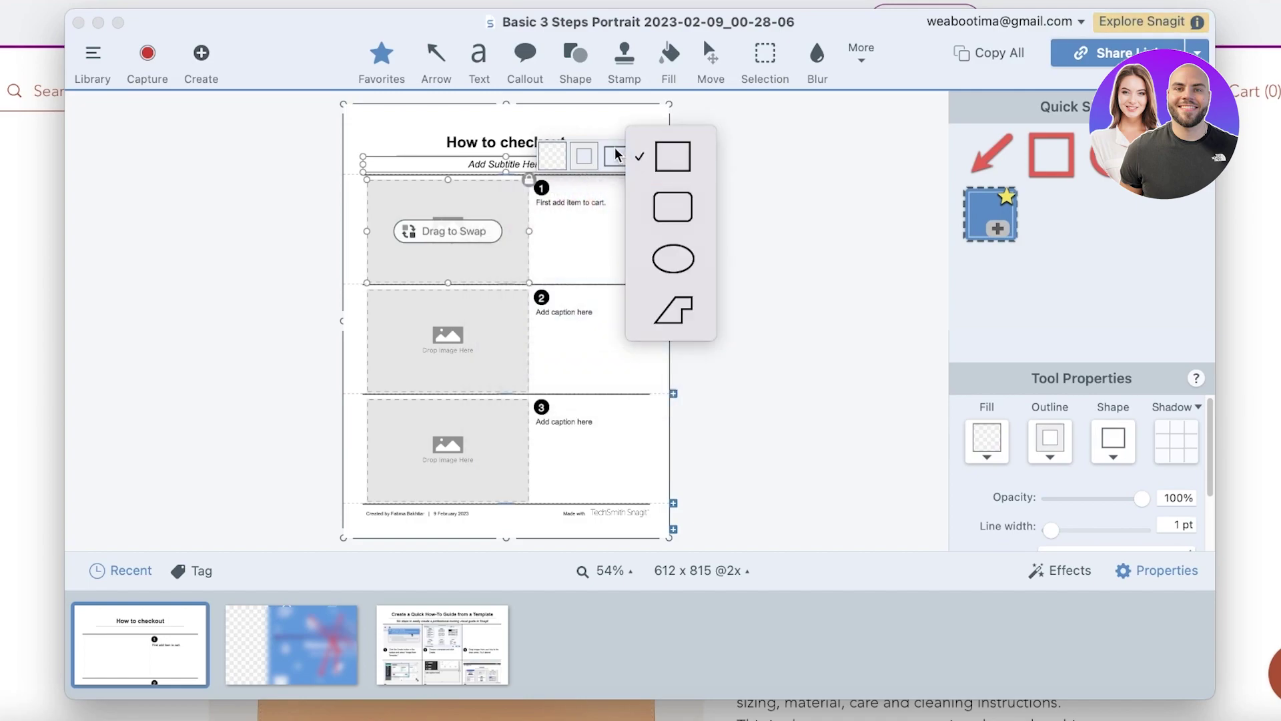
left_click(600, 158)
left_click(663, 147)
left_click_drag(447, 225, 470, 238)
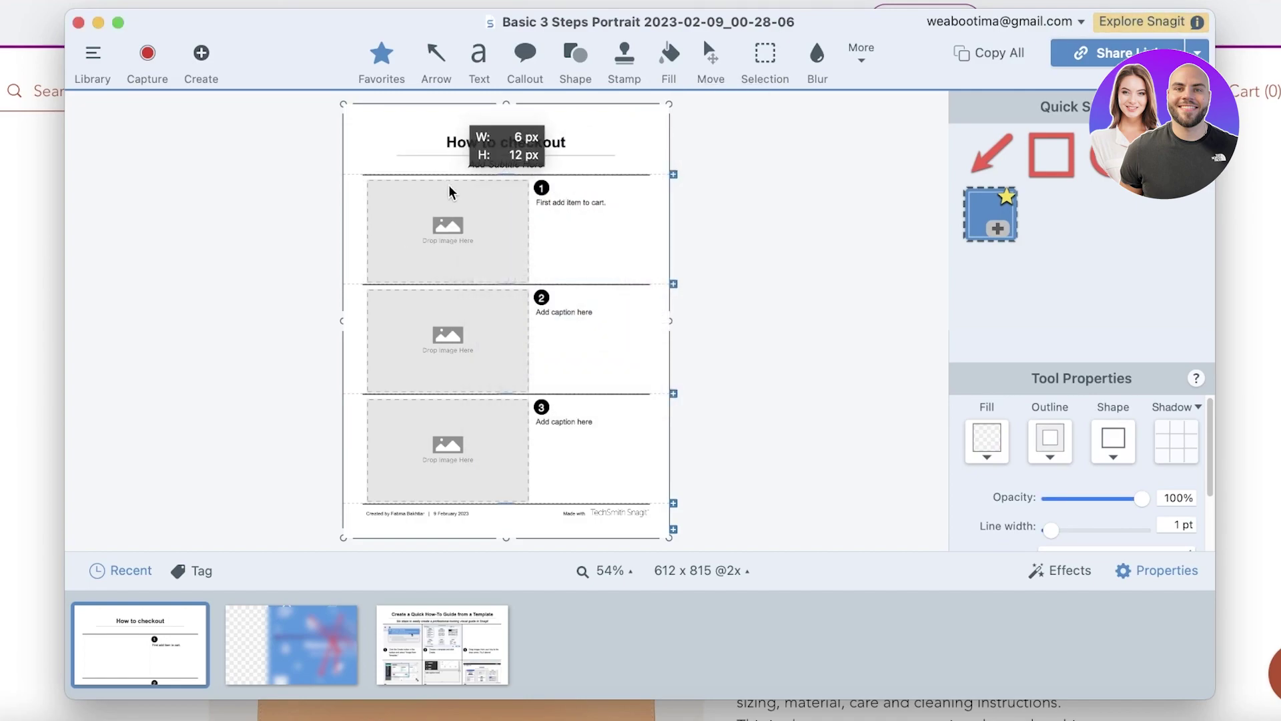
- Open the capture window over the store website and review the light orange handbag's product page from its purchase options back up to its header
left_click(156, 55)
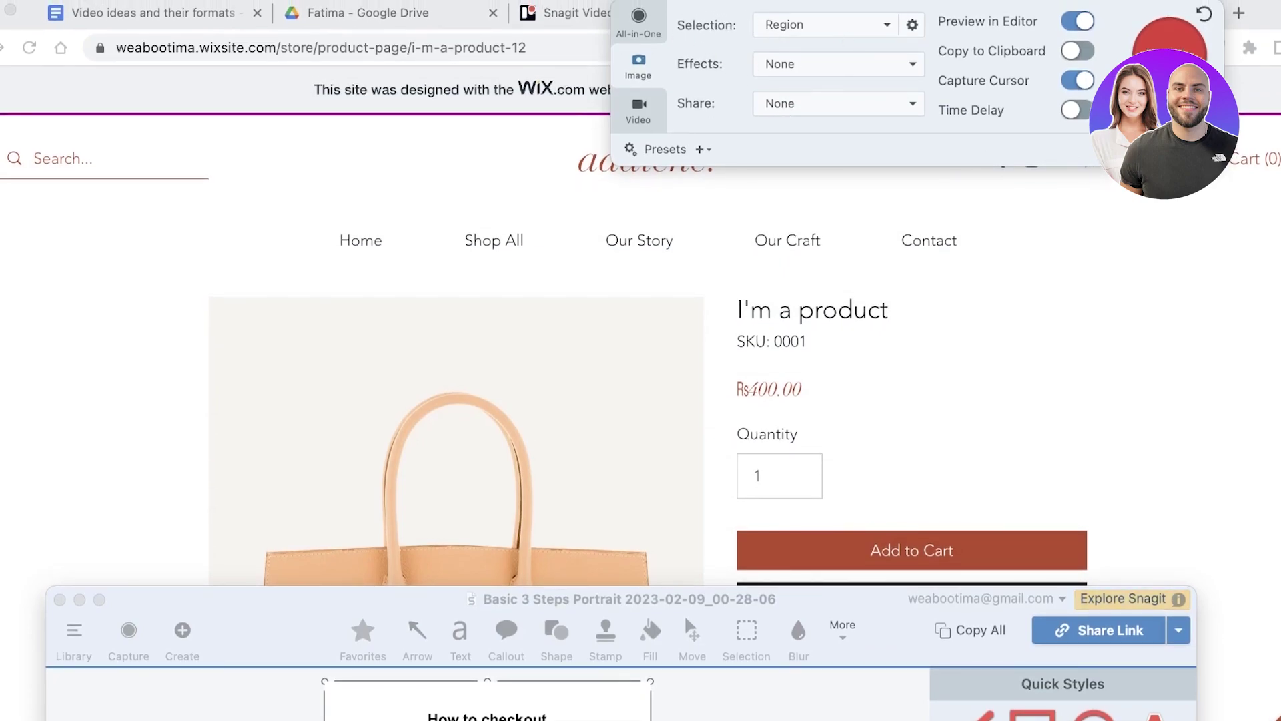
scroll(879, 195, "down", 5)
scroll(878, 195, "up", 1)
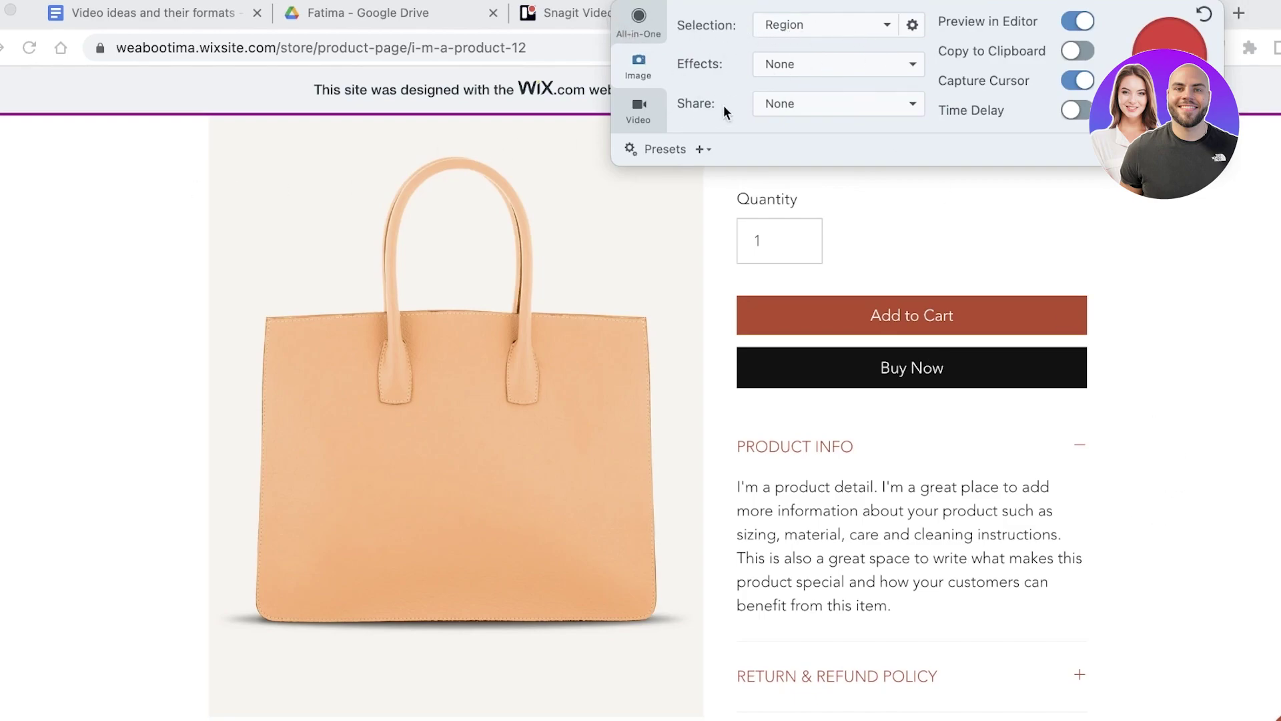
scroll(565, 234, "up", 5)
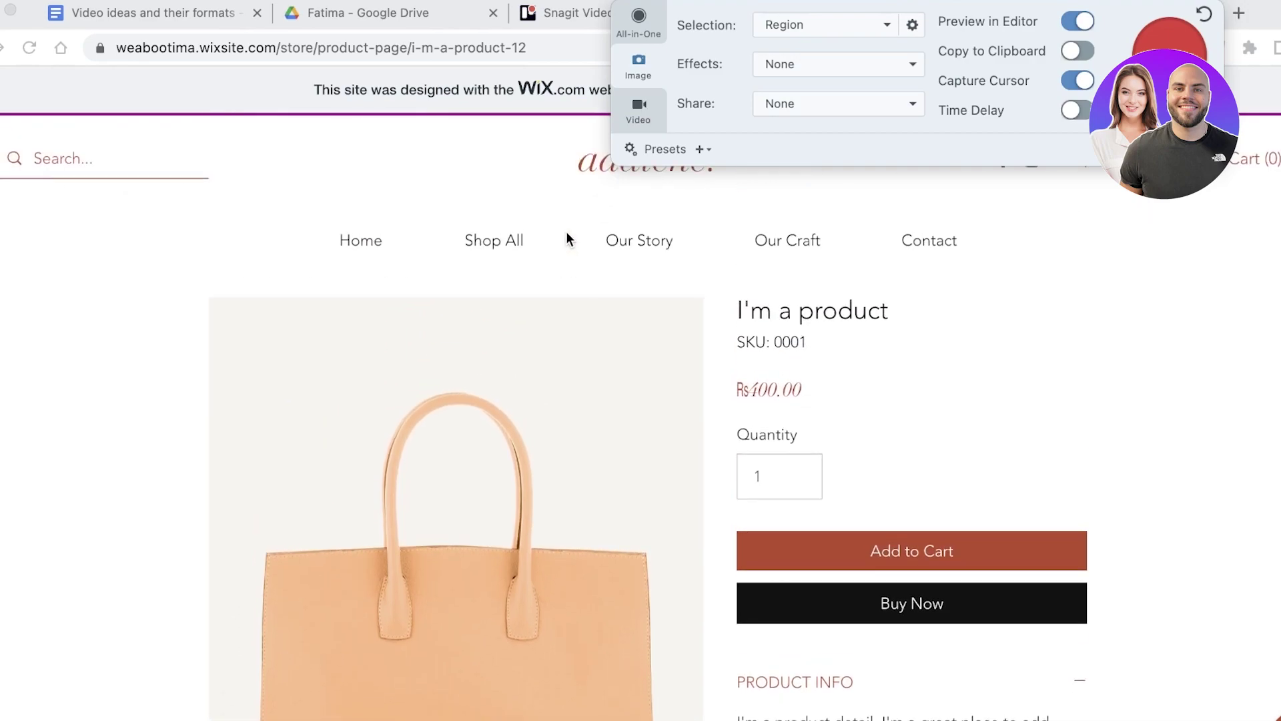
scroll(80, 277, "up", 3)
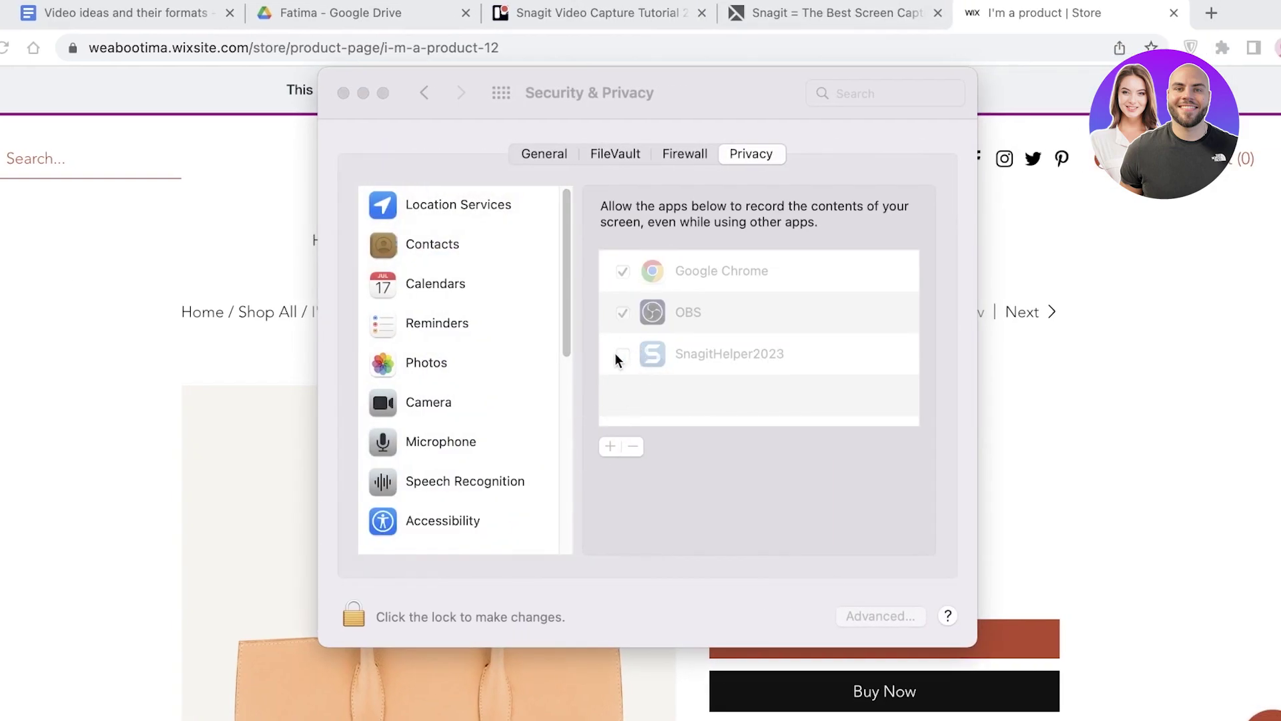
- Allow SnagitHelper2023 to record the screen in the Security & Privacy settings
left_click(619, 355)
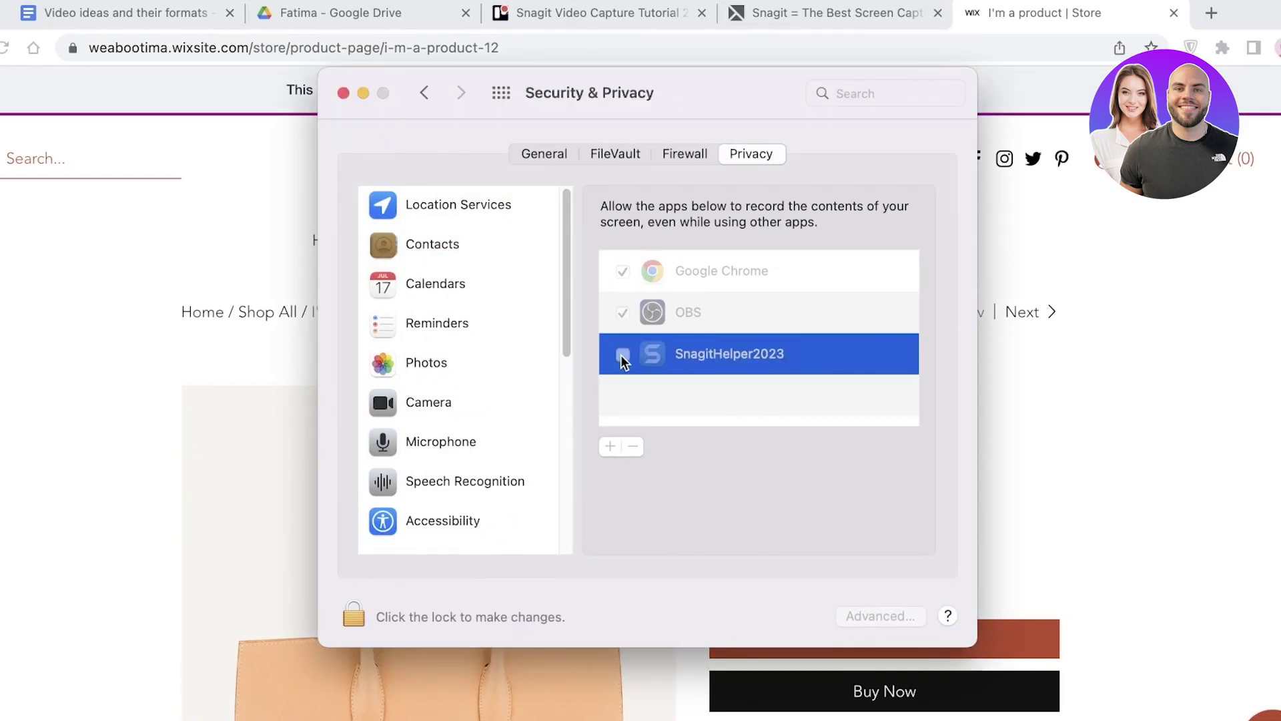
left_click(622, 354)
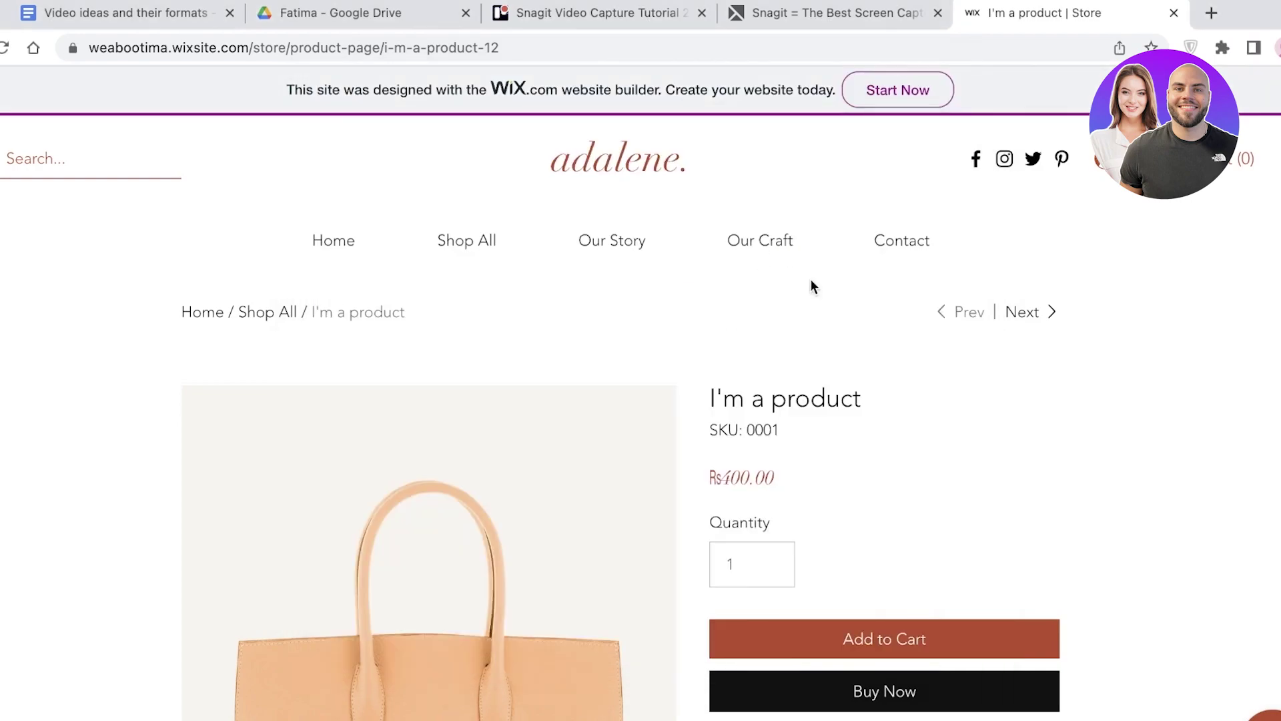
- Capture the region of the handbag's product page below the Wix banner, storing captures in the Pictures (Default) library location
left_click(889, 1)
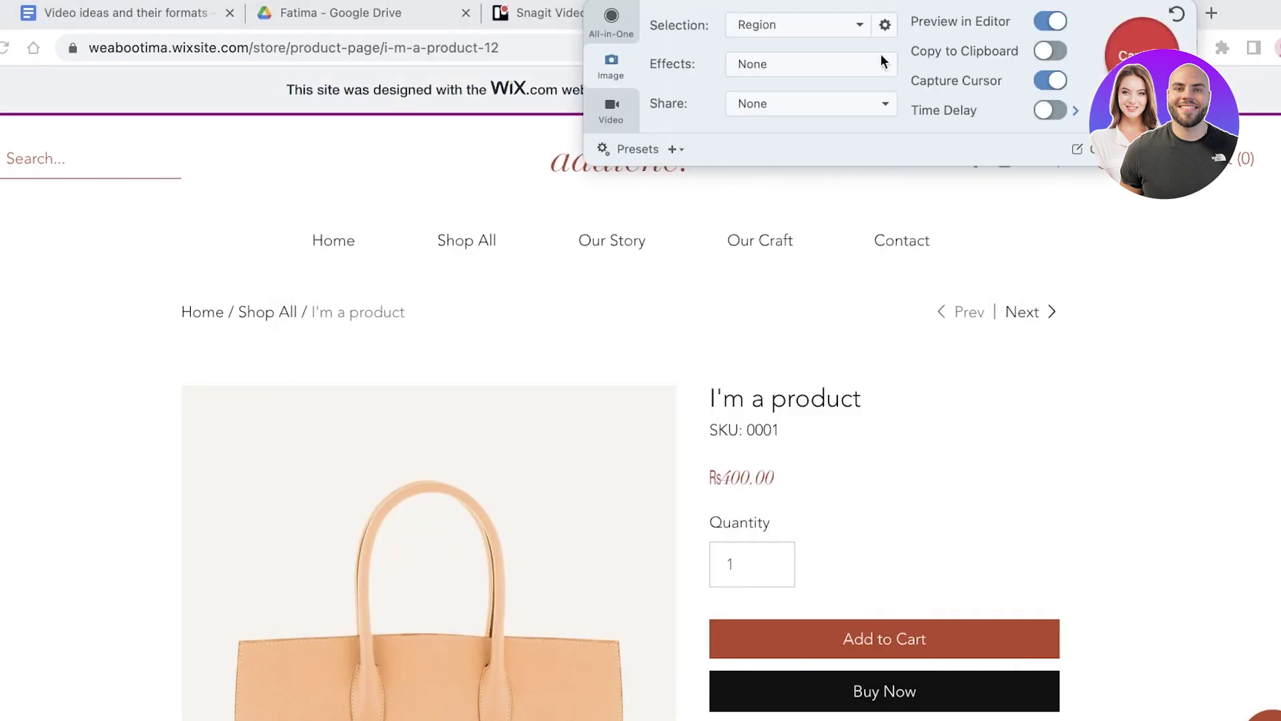
left_click(1116, 42)
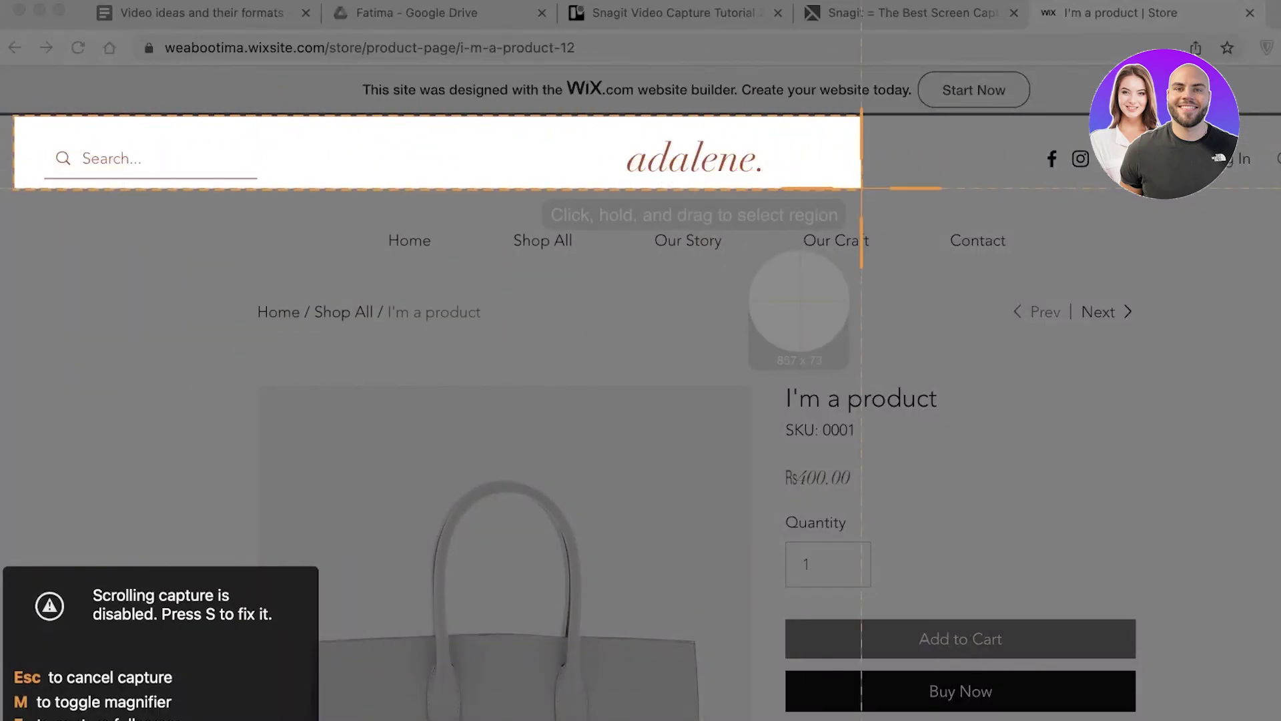
left_click_drag(862, 189, 1279, 720)
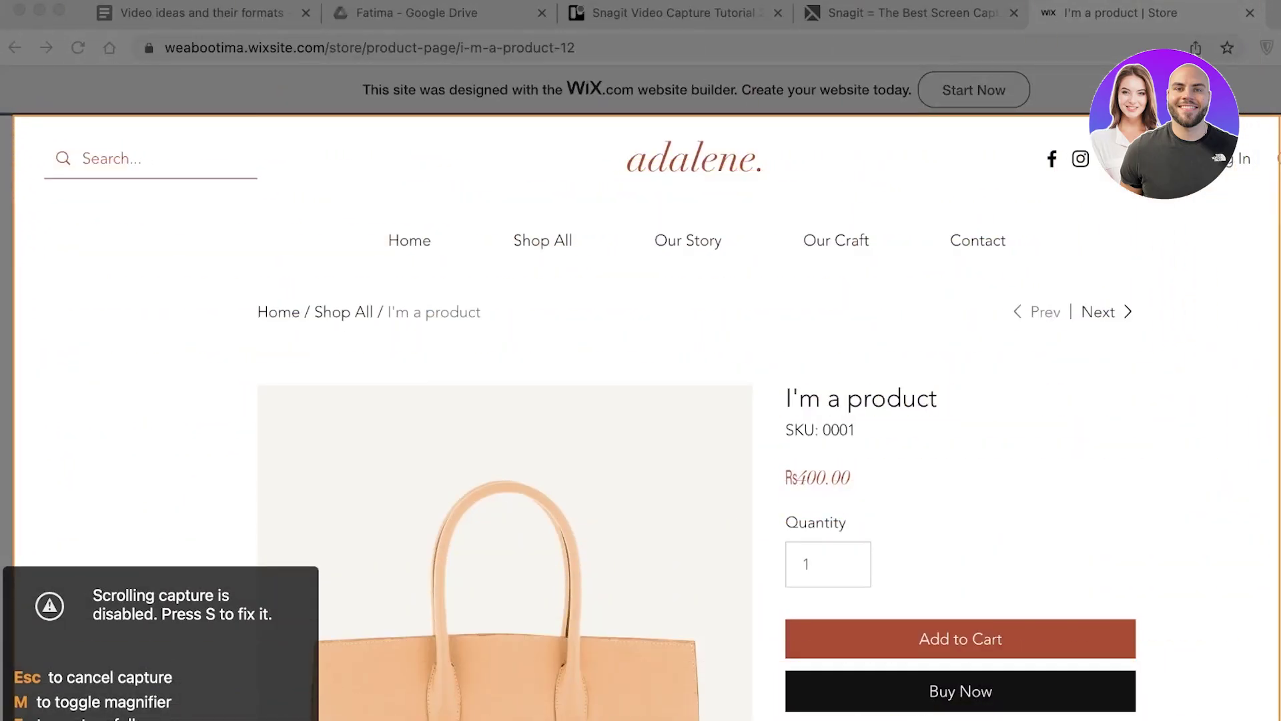
left_click(933, 490)
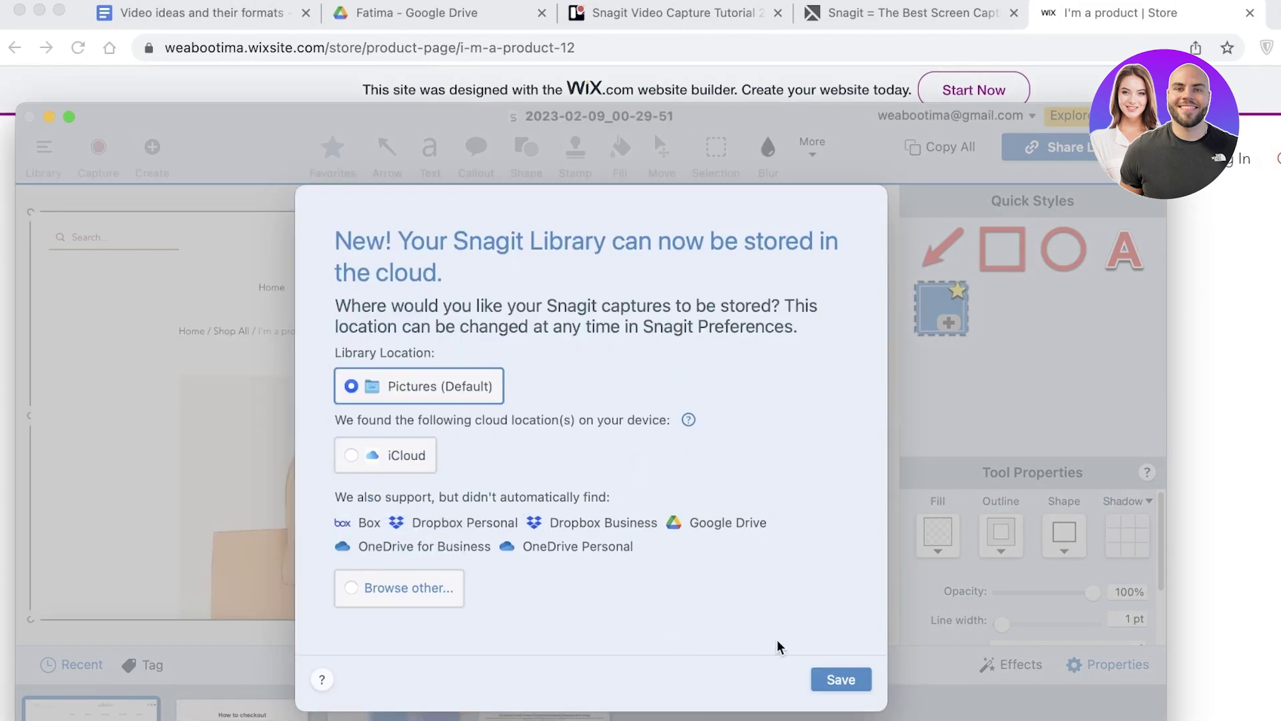
left_click(846, 679)
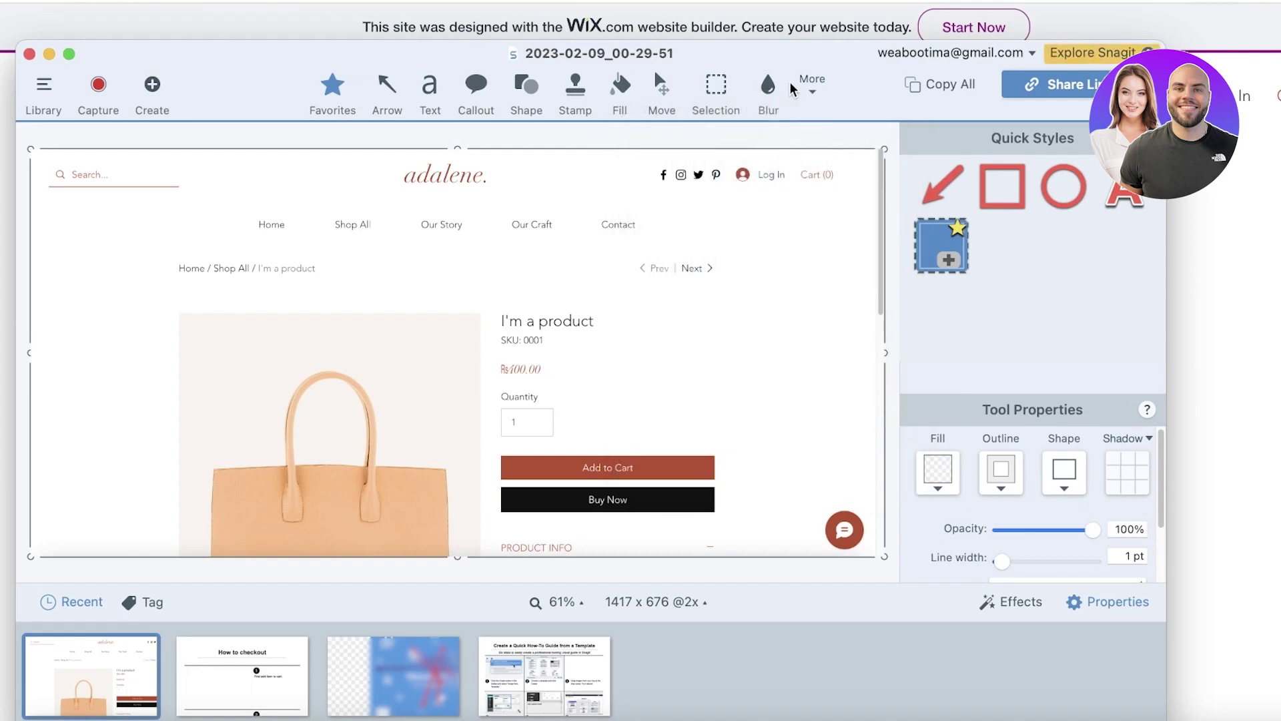
- Magnify the Add to Cart button on the captured page and look through the Basic magnify styles
left_click(809, 90)
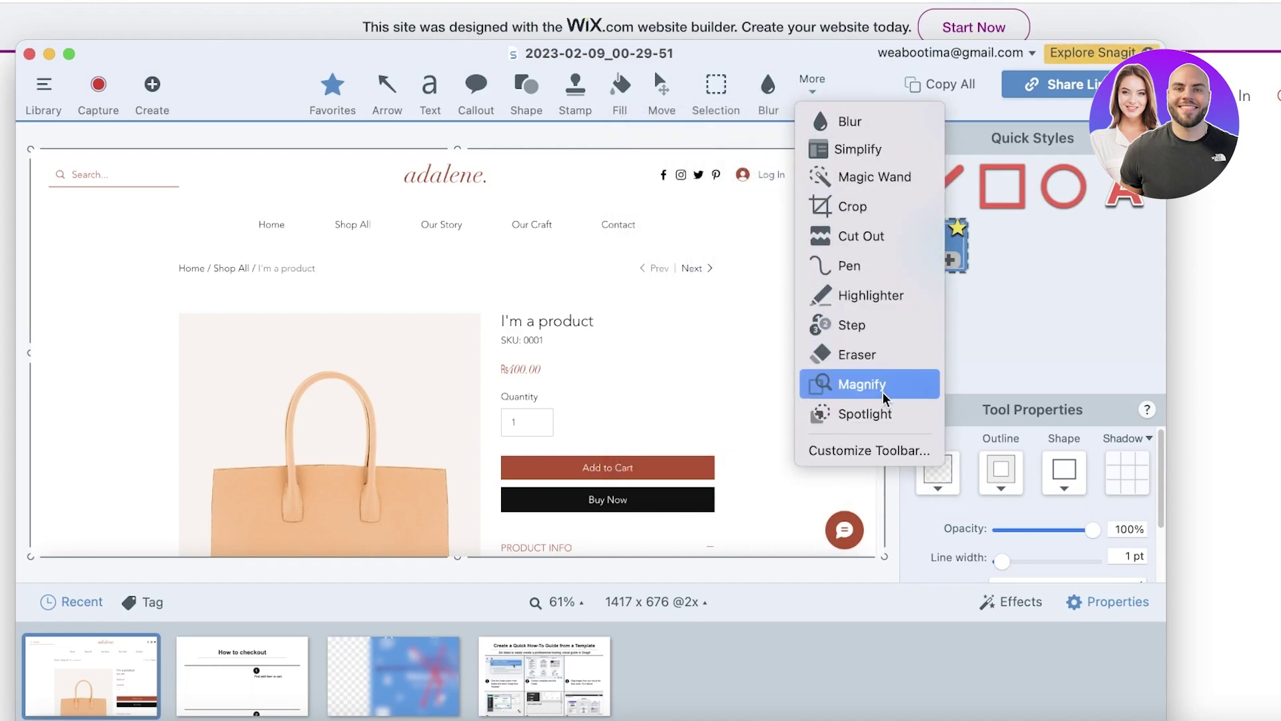
left_click(862, 384)
left_click(607, 467)
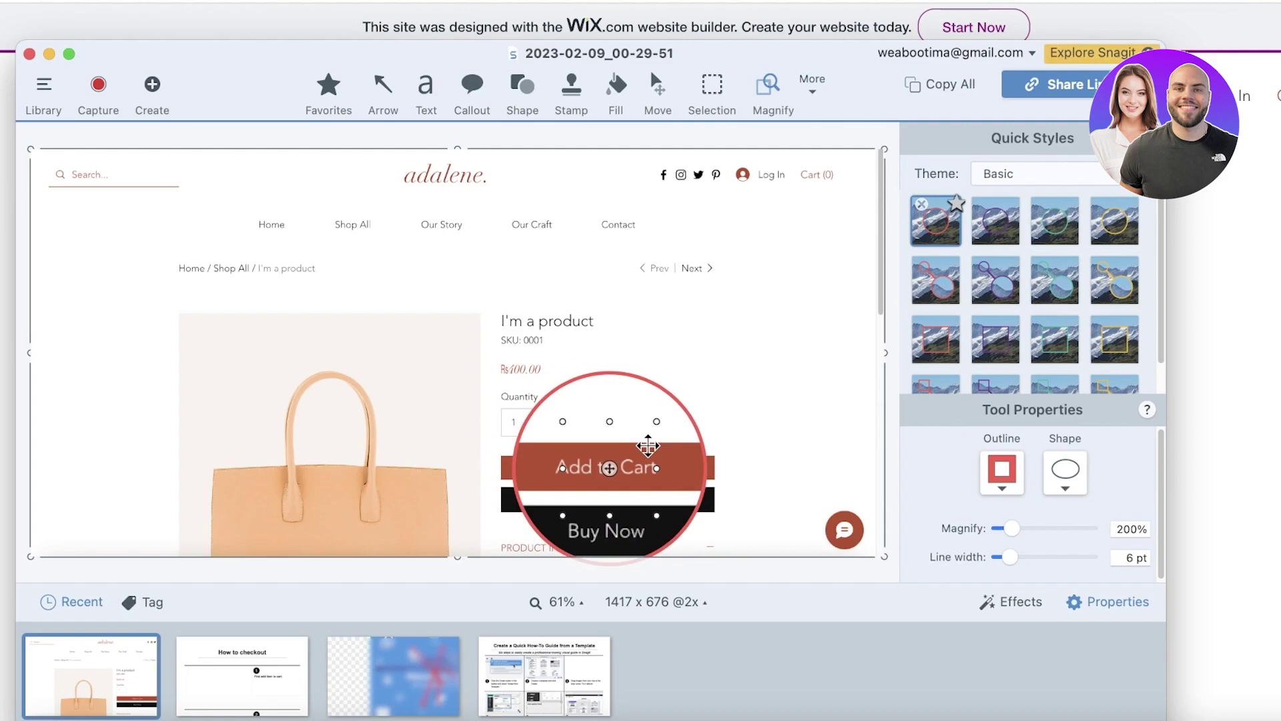
left_click(766, 348)
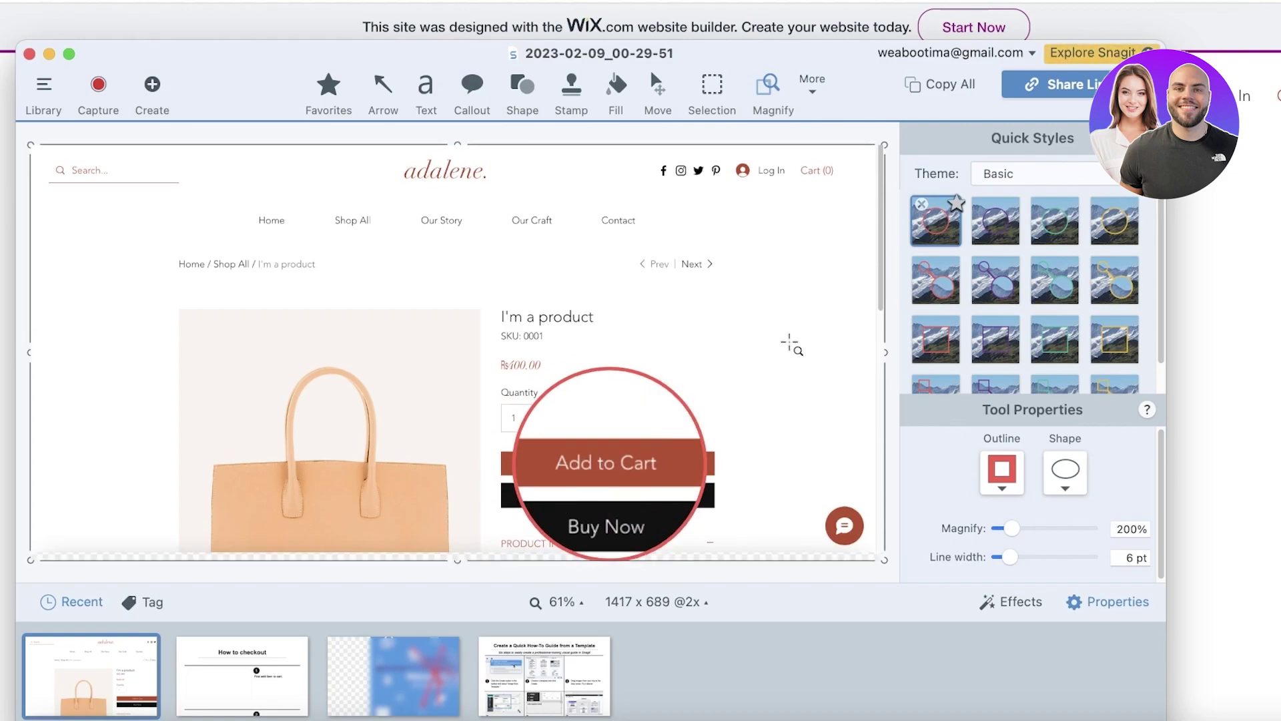
scroll(1035, 280, "down", 1)
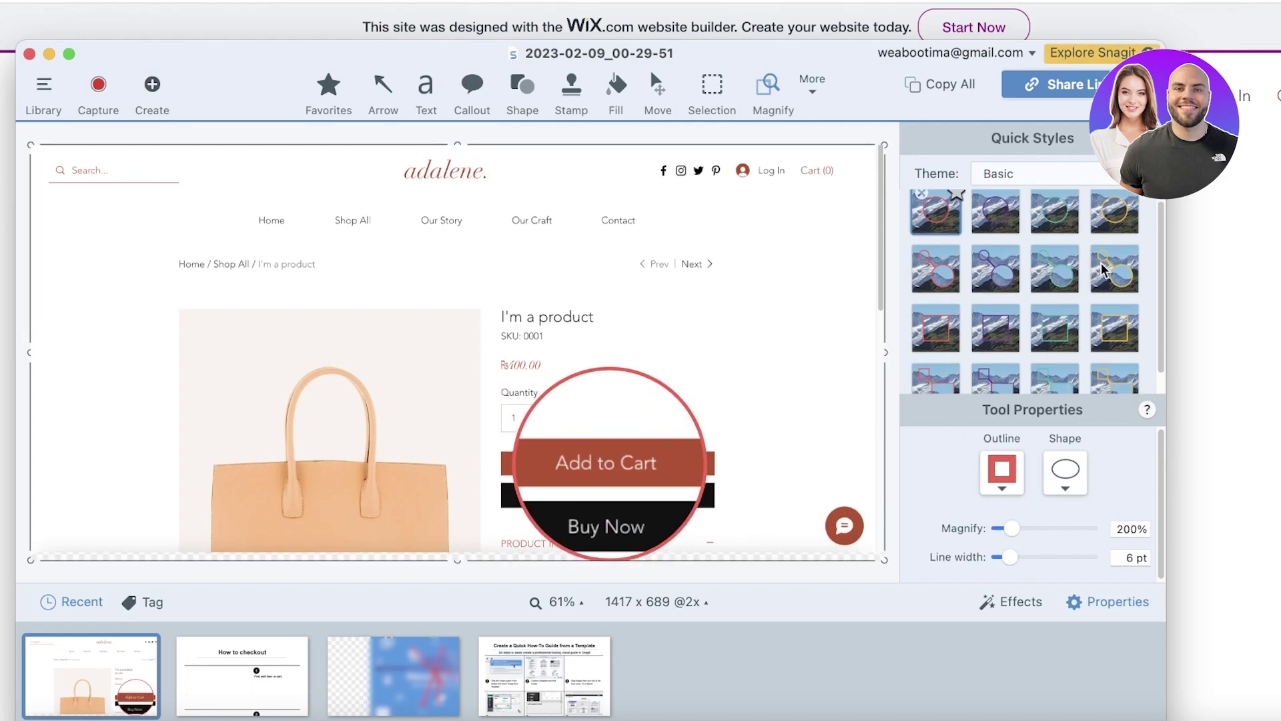
scroll(1019, 348, "down", 2)
scroll(1031, 287, "up", 1)
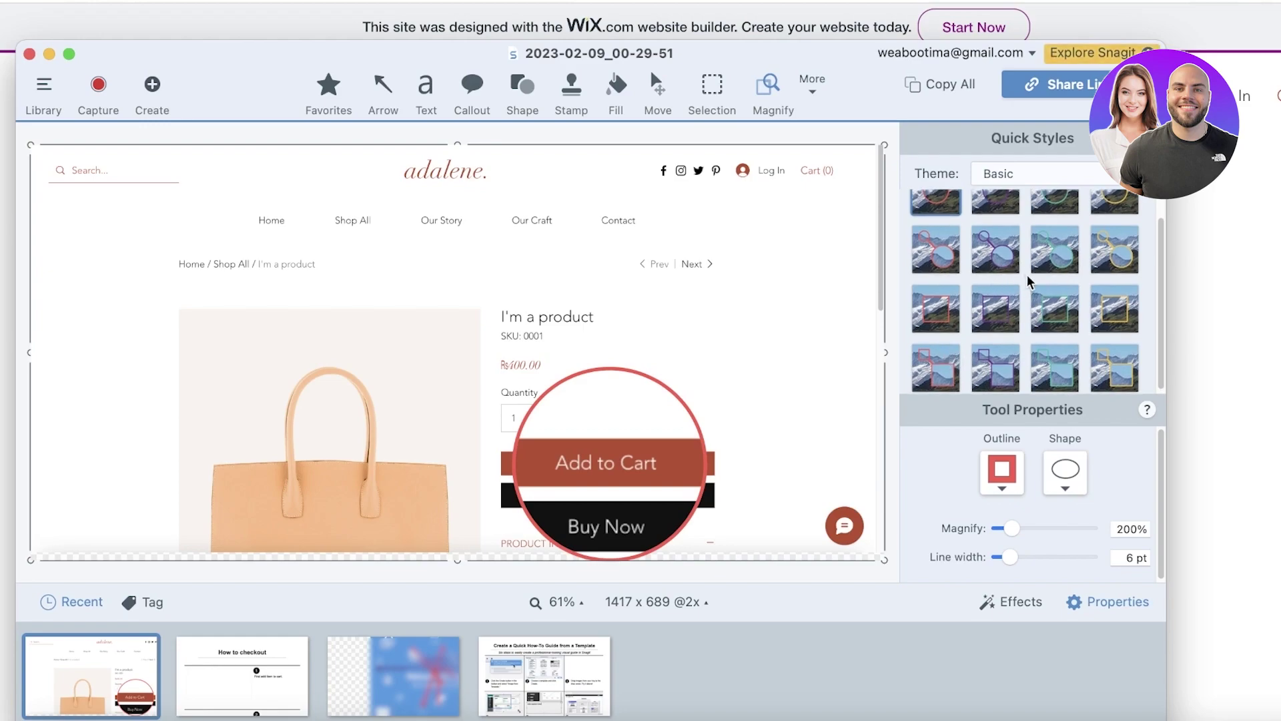
scroll(1028, 284, "up", 3)
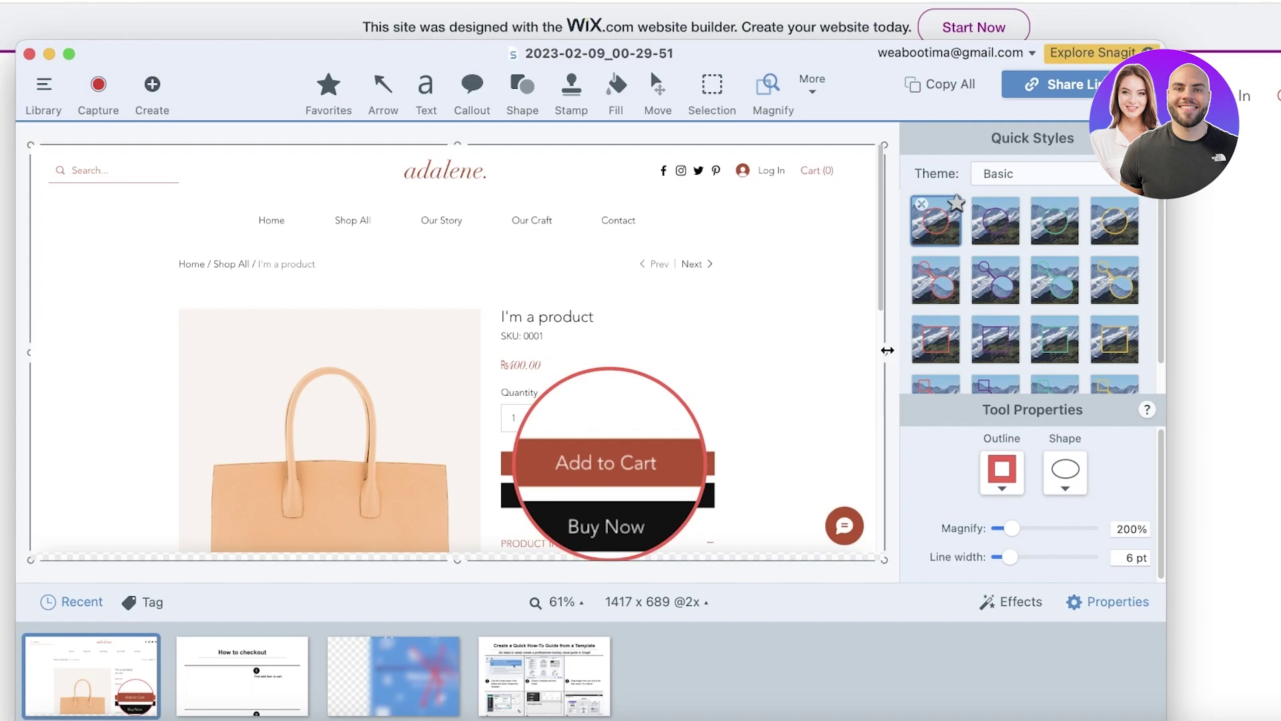
- Trim the capture's canvas around the product area to 1058 x 662 px
left_click_drag(885, 351, 781, 351)
left_click_drag(76, 353, 188, 353)
left_click_drag(798, 361, 787, 352)
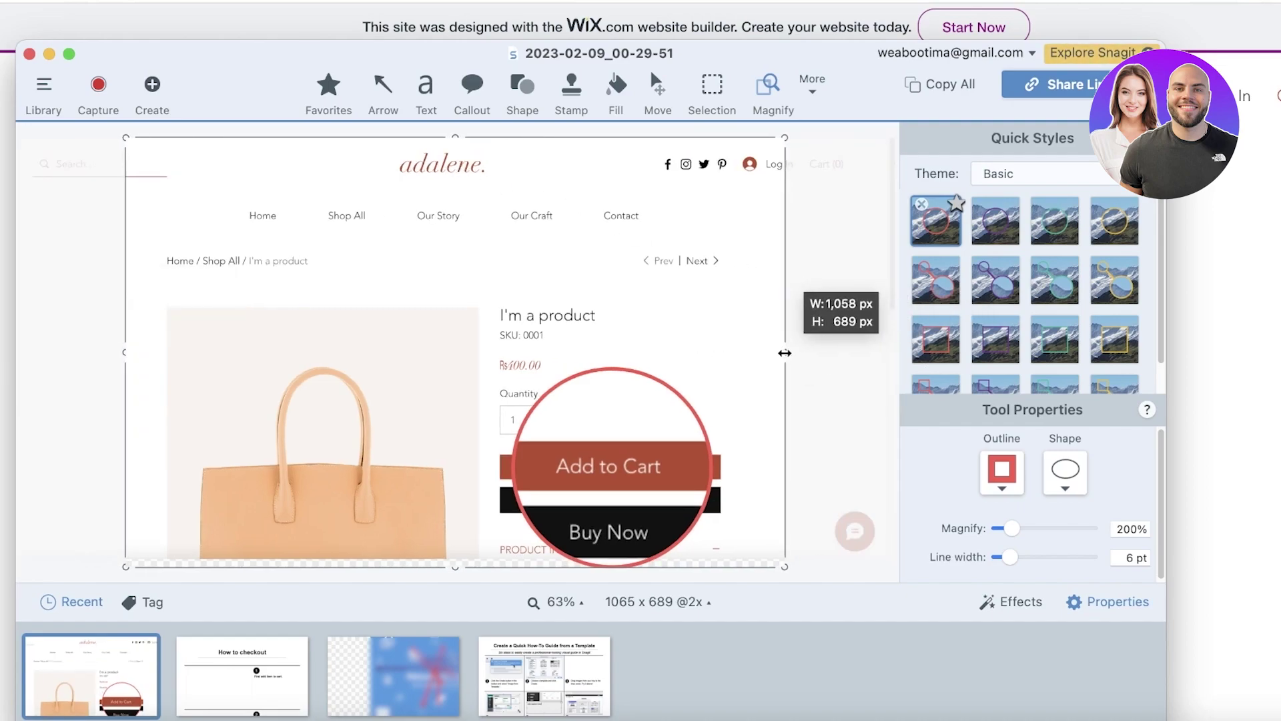
left_click_drag(460, 543, 460, 542)
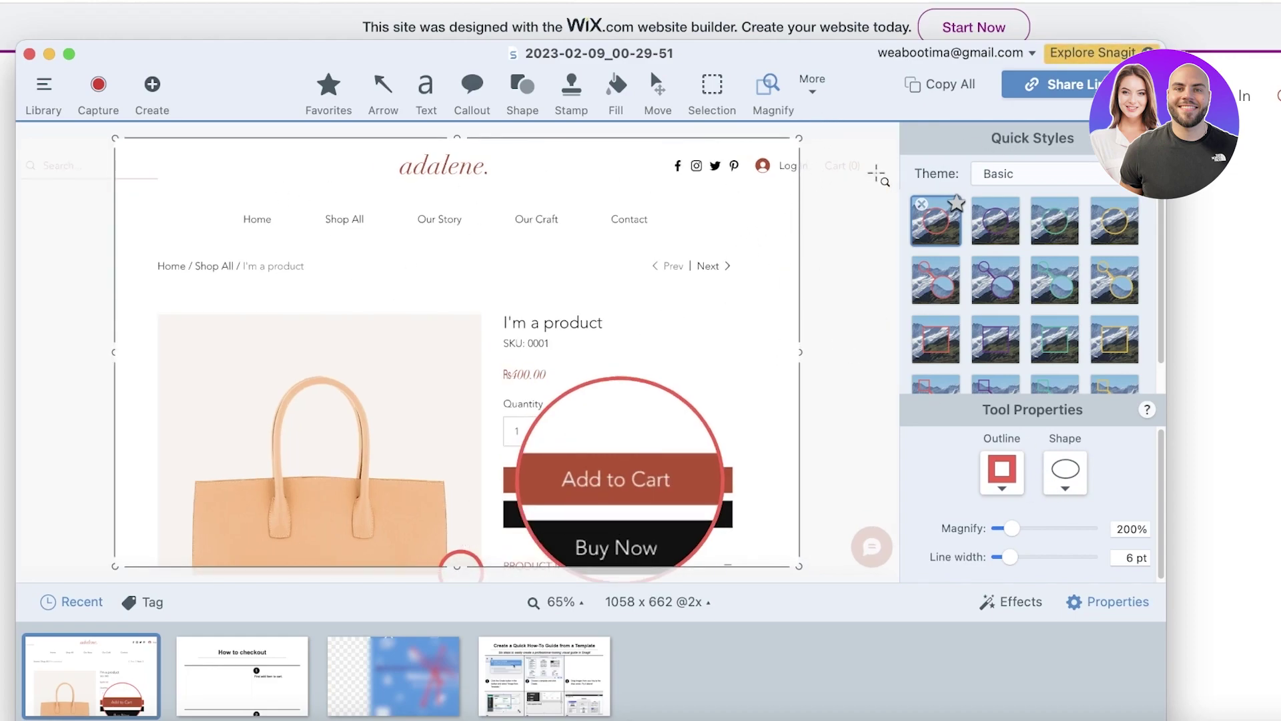
- View the available sharing destinations for the capture and the list of additional editing tools
left_click(1061, 84)
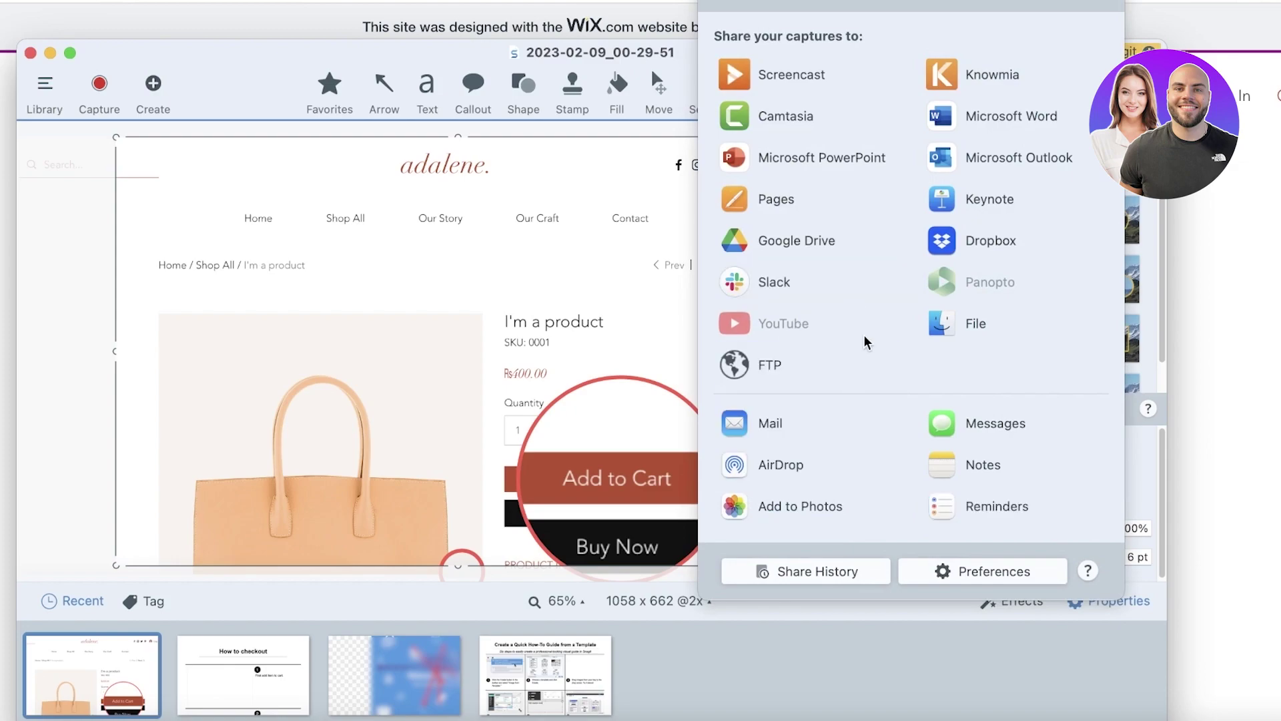
left_click(629, 471)
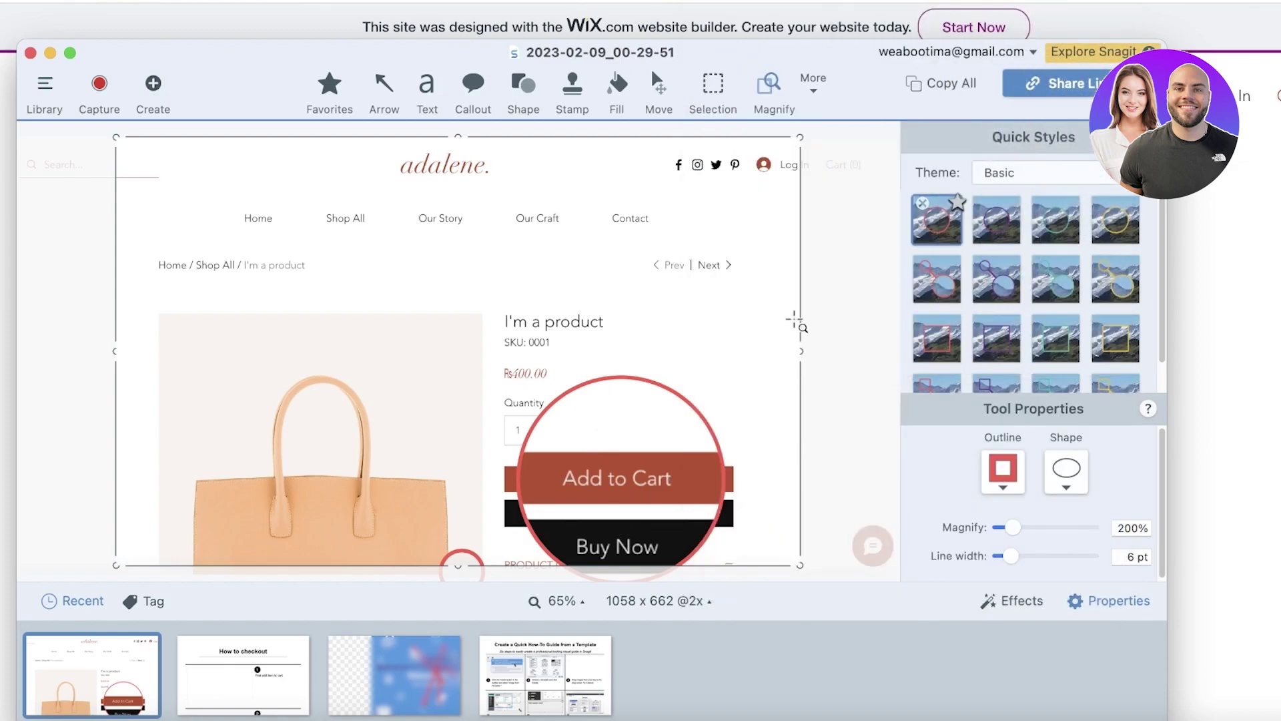
left_click(825, 88)
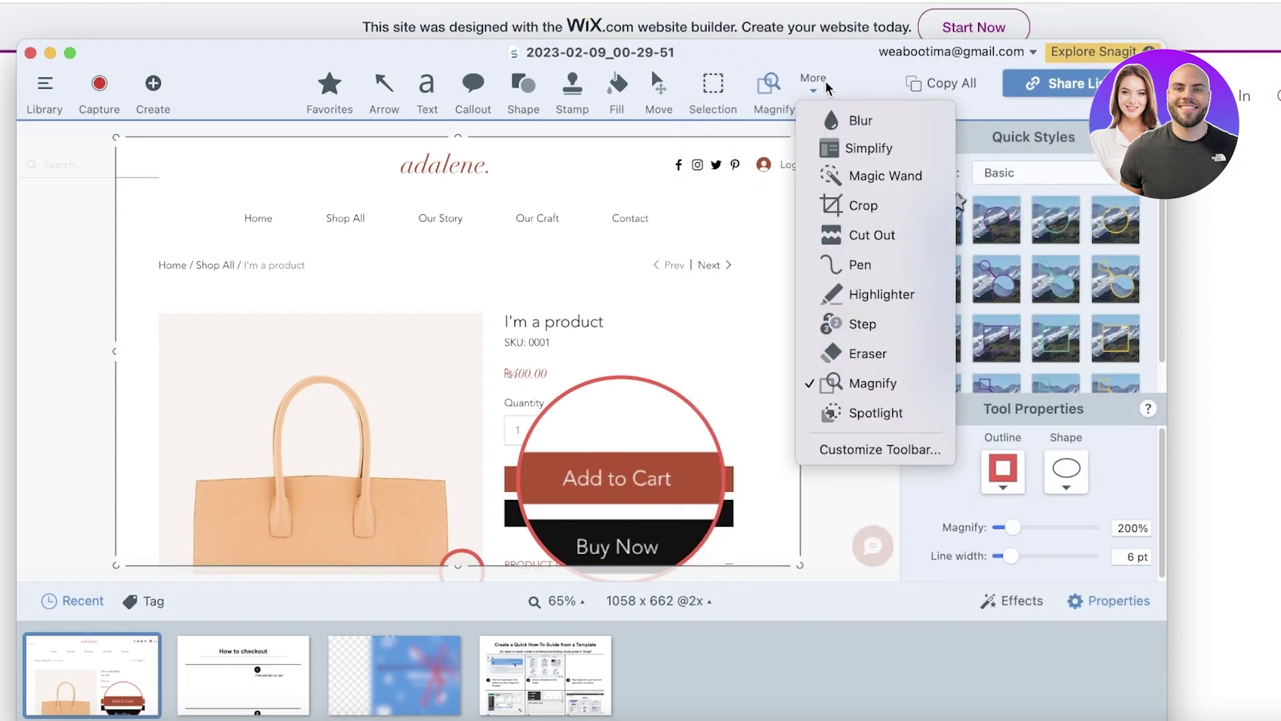
left_click(826, 88)
- Copy the trimmed capture of the handbag's product page from its canvas
mouse_move(460, 398)
left_mouse_down()
mouse_move(470, 426)
mouse_move(461, 398)
left_mouse_up()
right_click(461, 398)
left_click(401, 474)
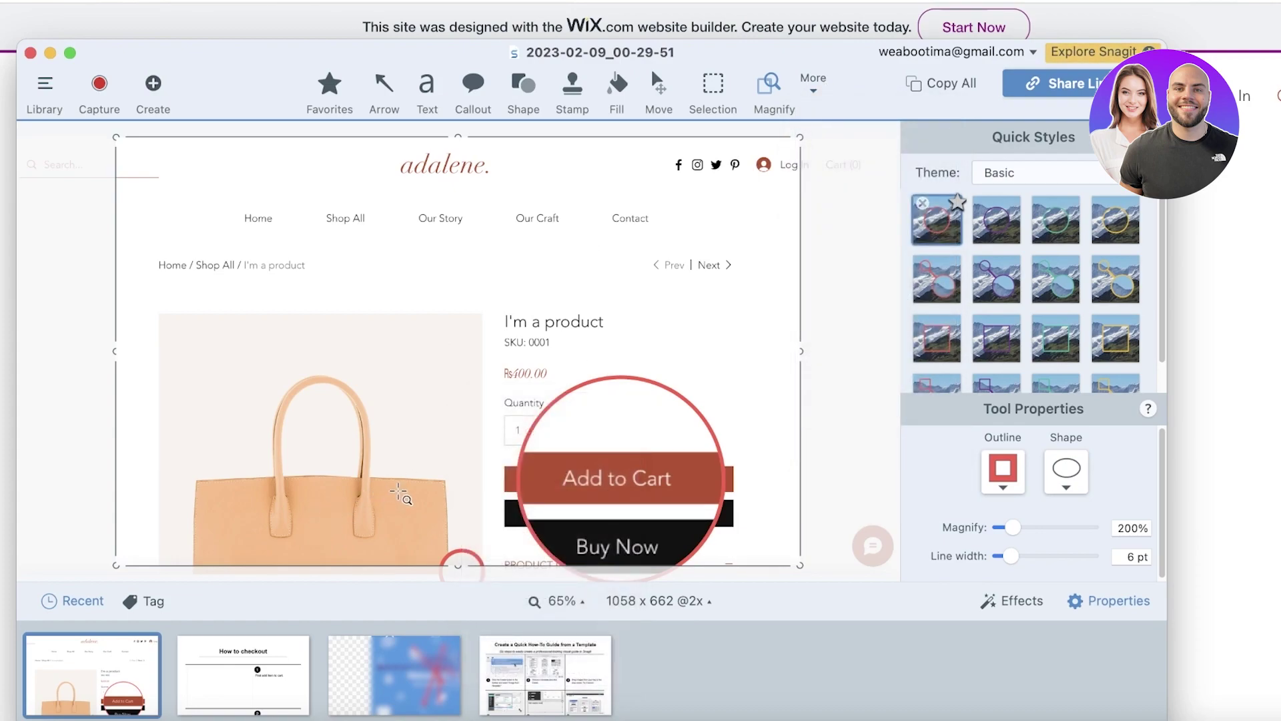
right_click(354, 460)
left_click(399, 339)
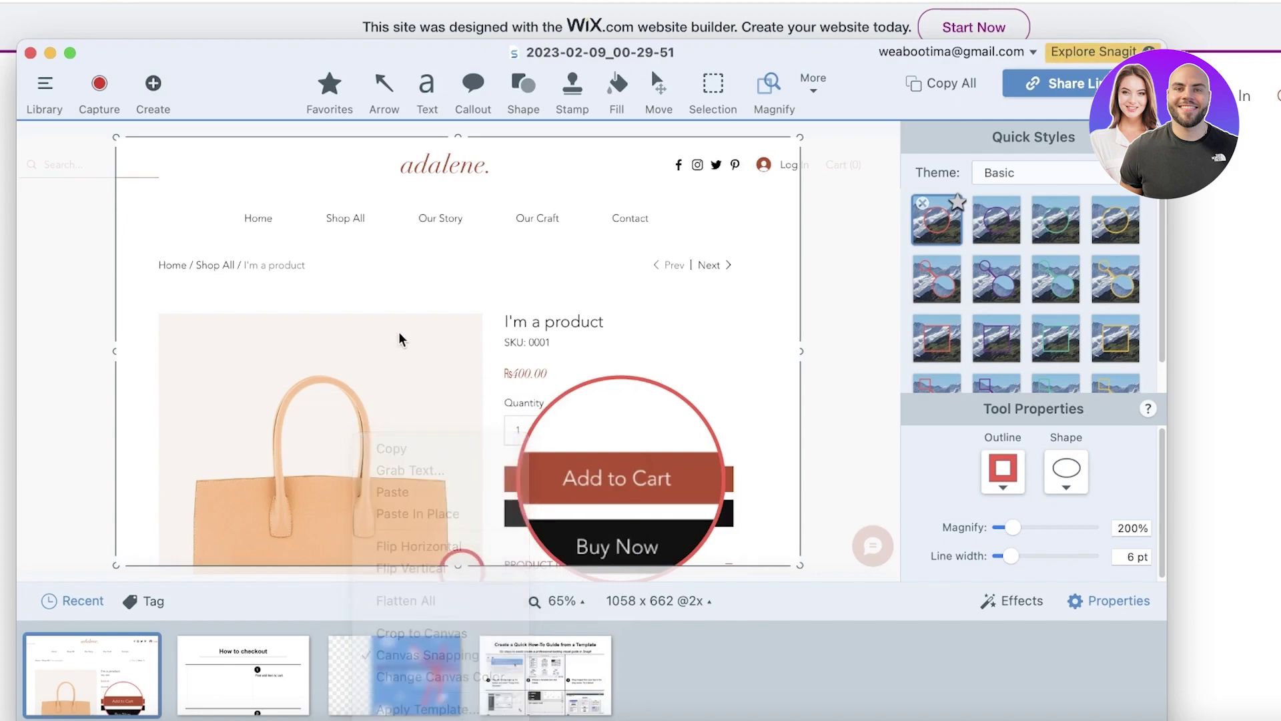
right_click(399, 338)
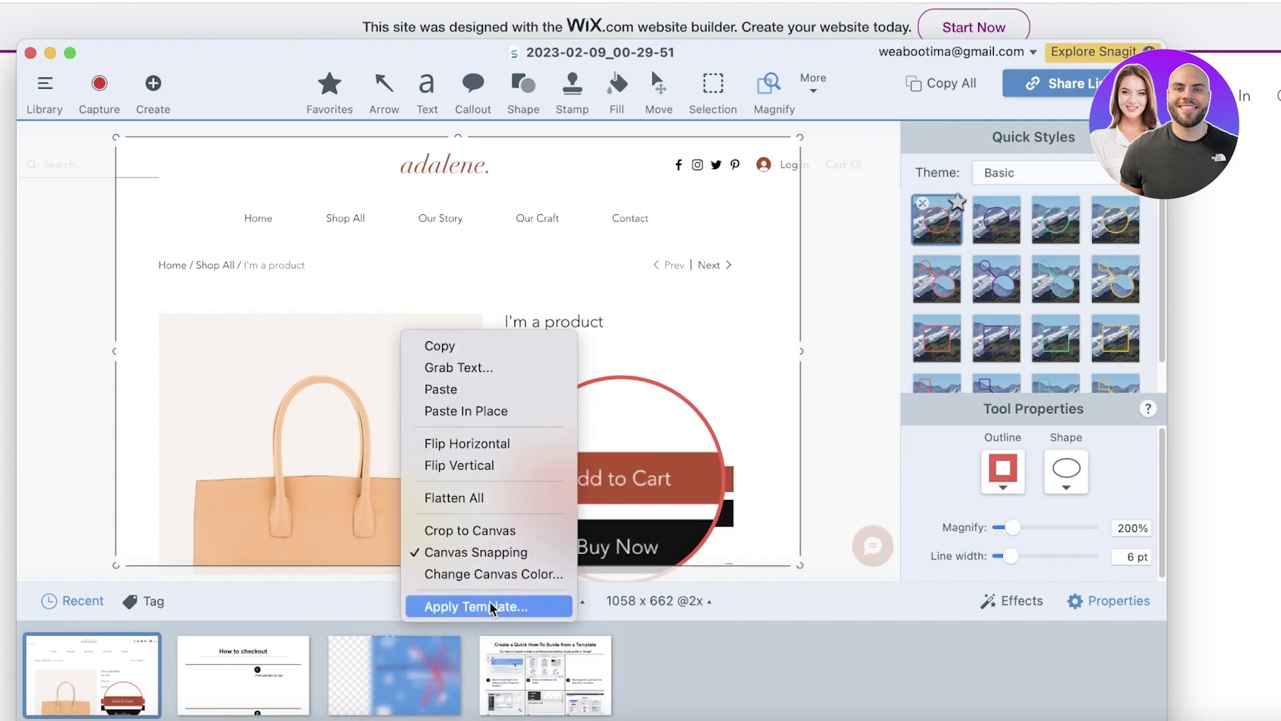
left_click(437, 347)
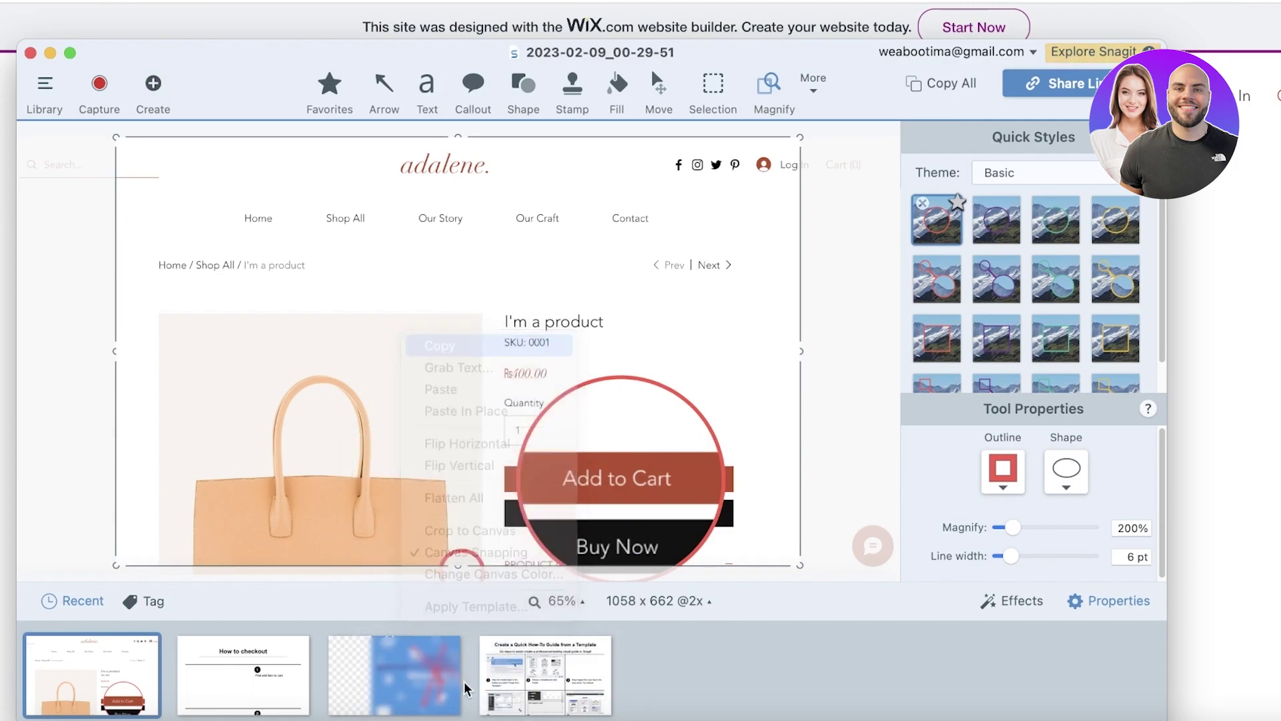
- Return to the "How to checkout" image and place the product page capture in the first step's image placeholder
left_click(289, 680)
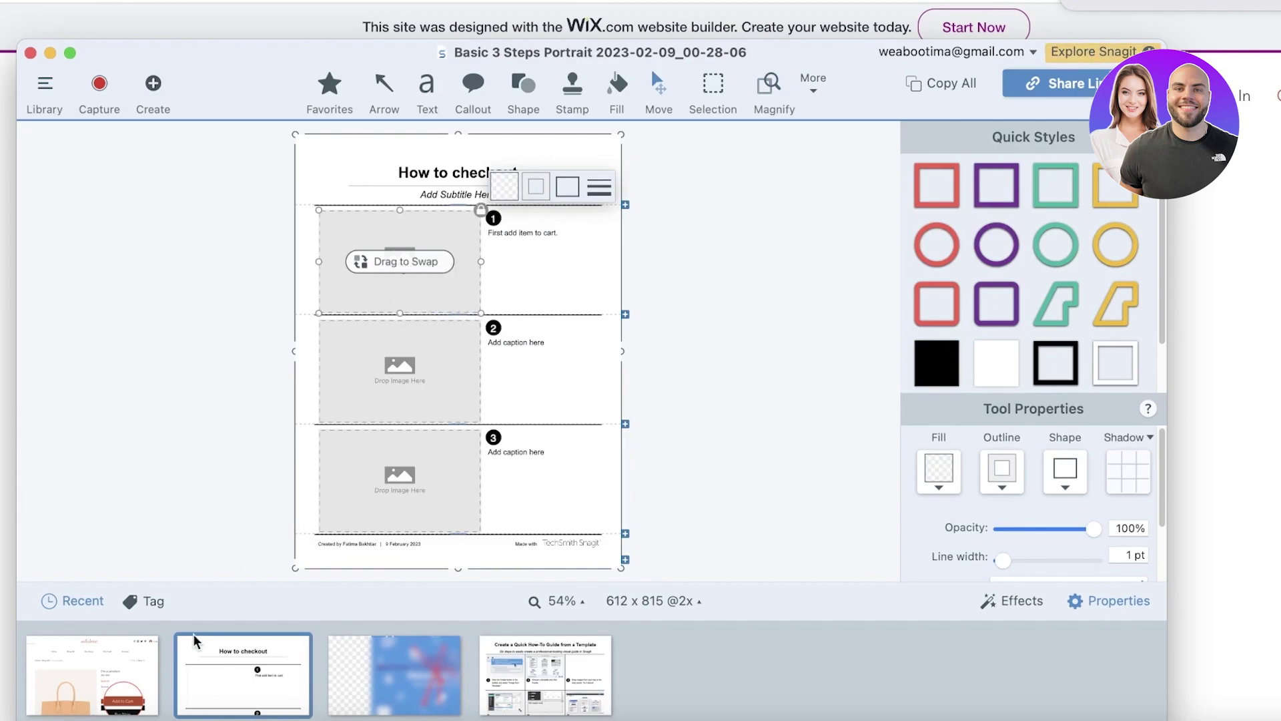
left_click_drag(66, 687, 411, 274)
left_click_drag(125, 662, 418, 263)
left_click(764, 276)
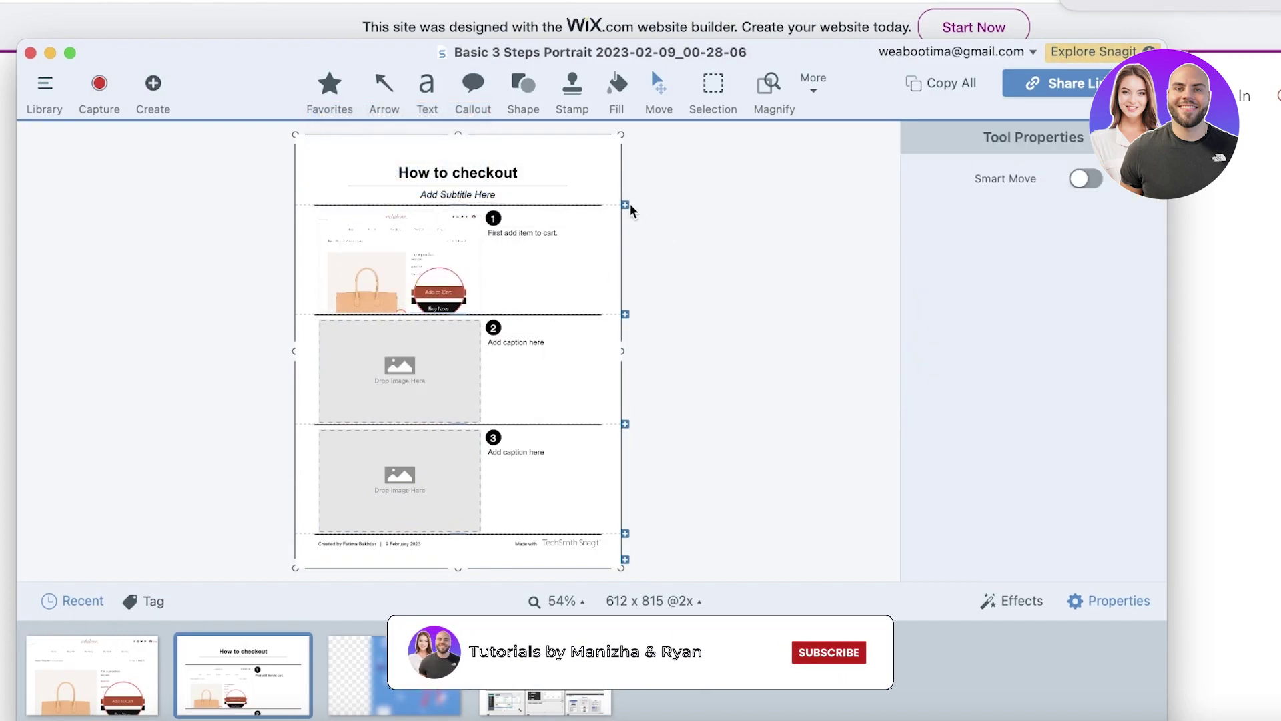
- Switch to the store's product page in the browser and add the handbag to the cart
left_click(395, 393)
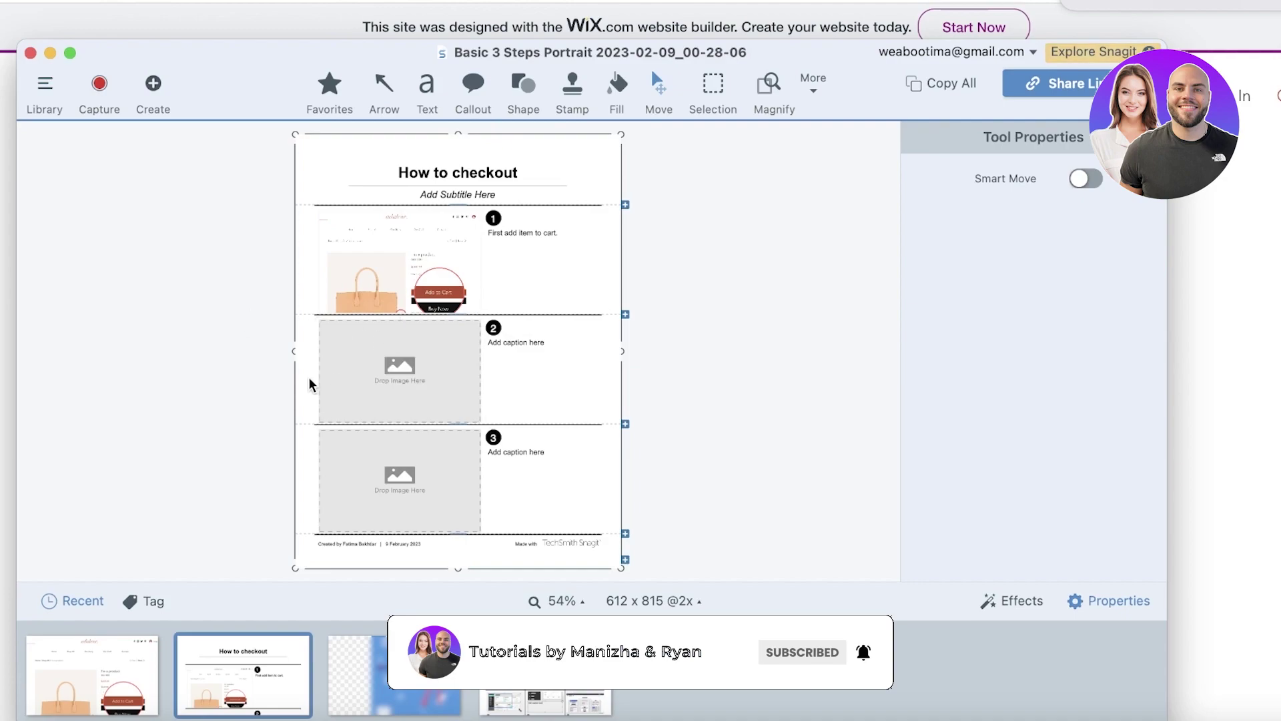
left_click(723, 200)
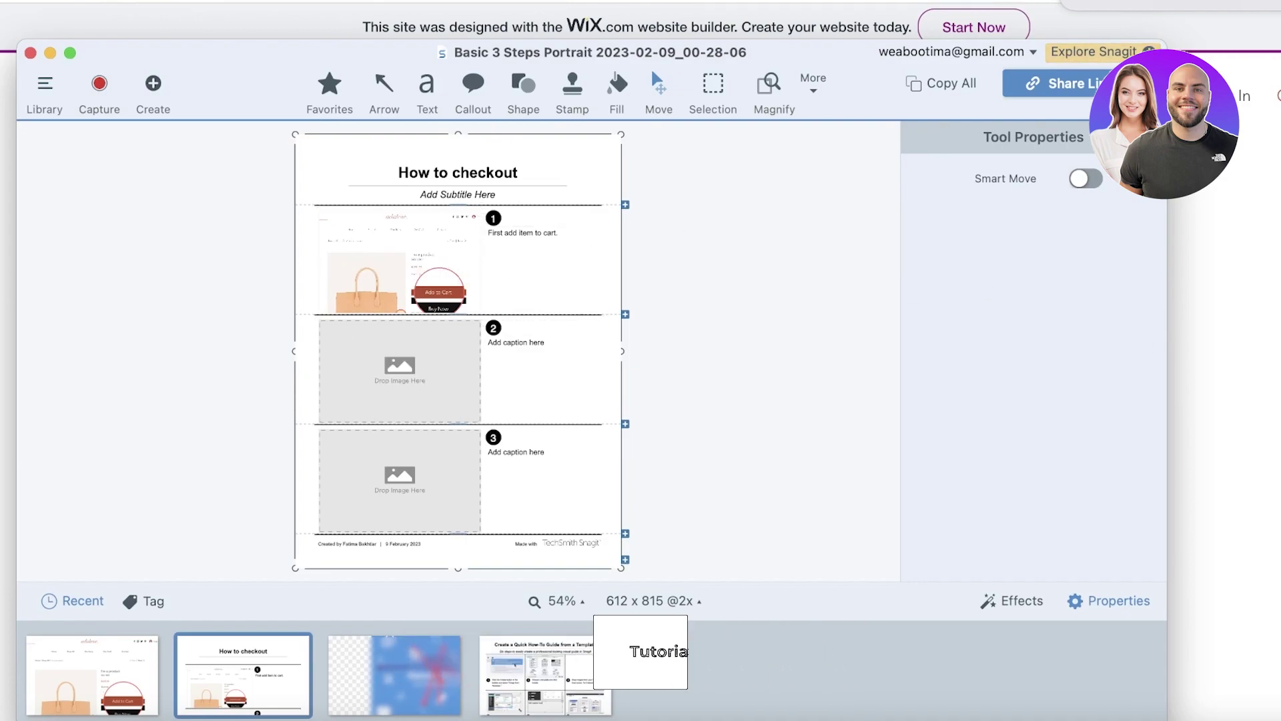
left_click(1209, 334)
scroll(963, 510, "down", 4)
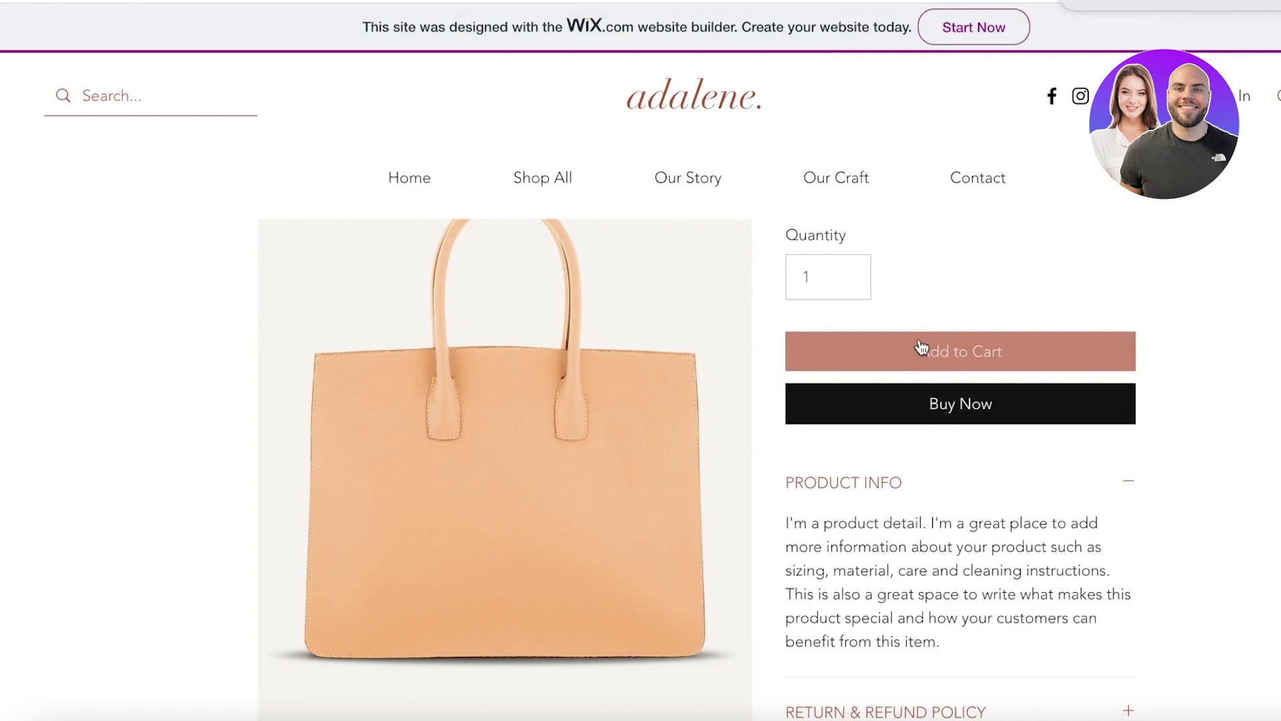
left_click(920, 347)
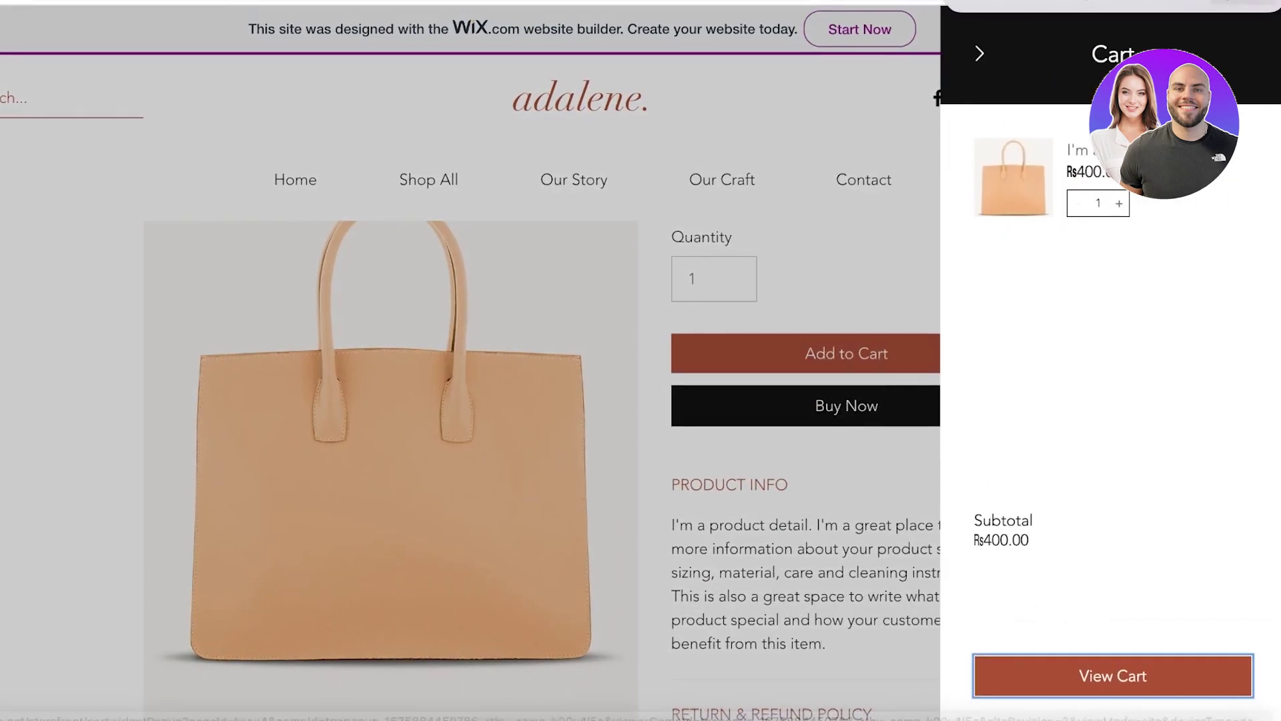
- Capture an image of the store page with the cart panel open, covering a 1422 x 732 region
mouse_move(899, 20)
mouse_move(866, 2)
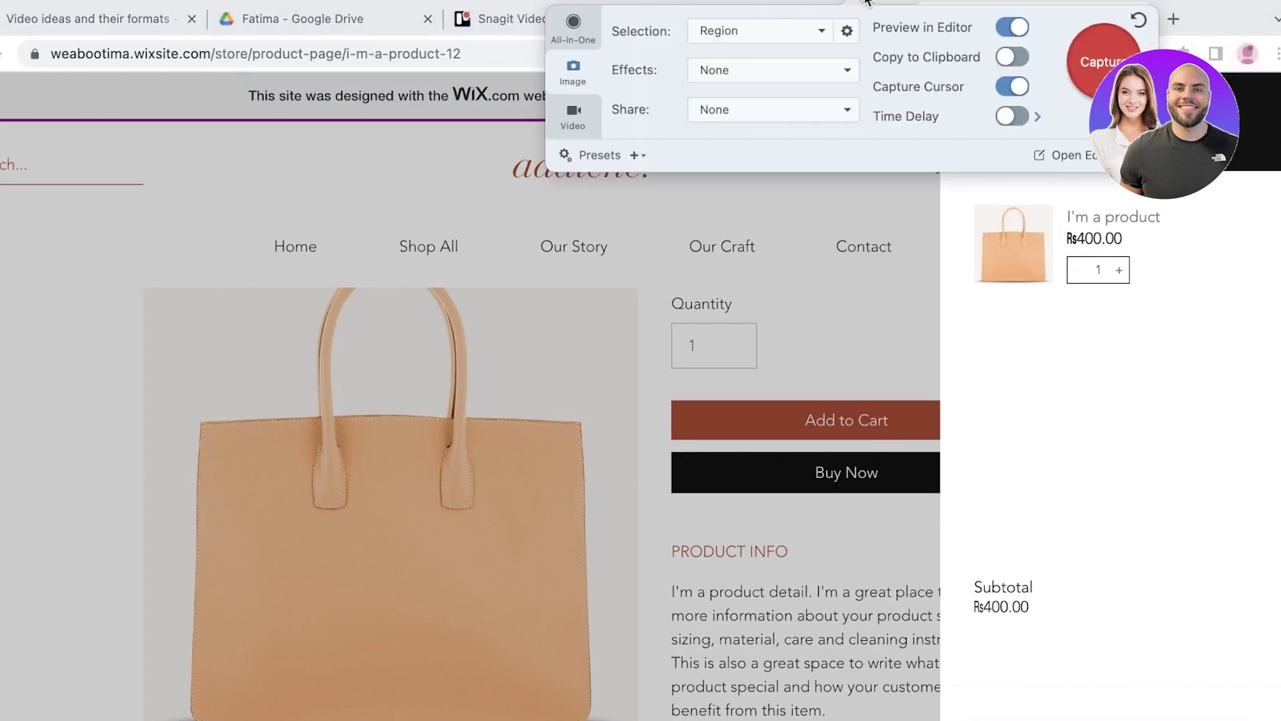
left_click(1101, 64)
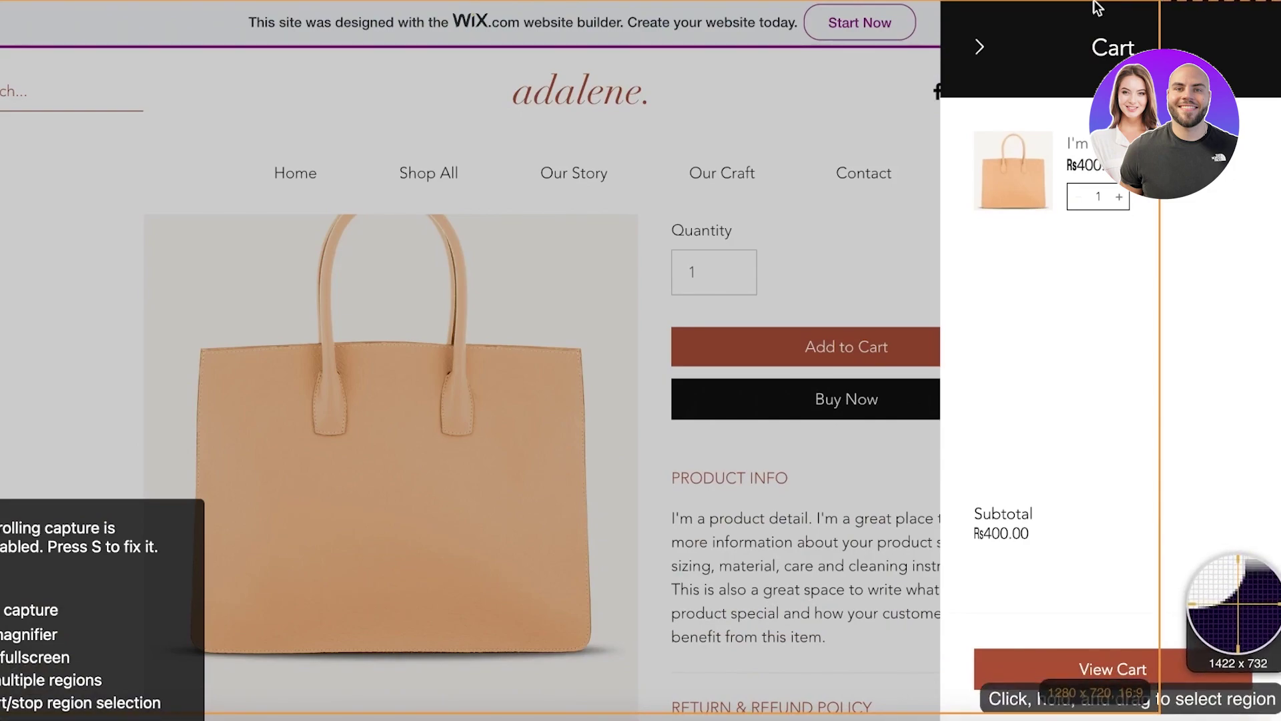
left_click(1098, 8)
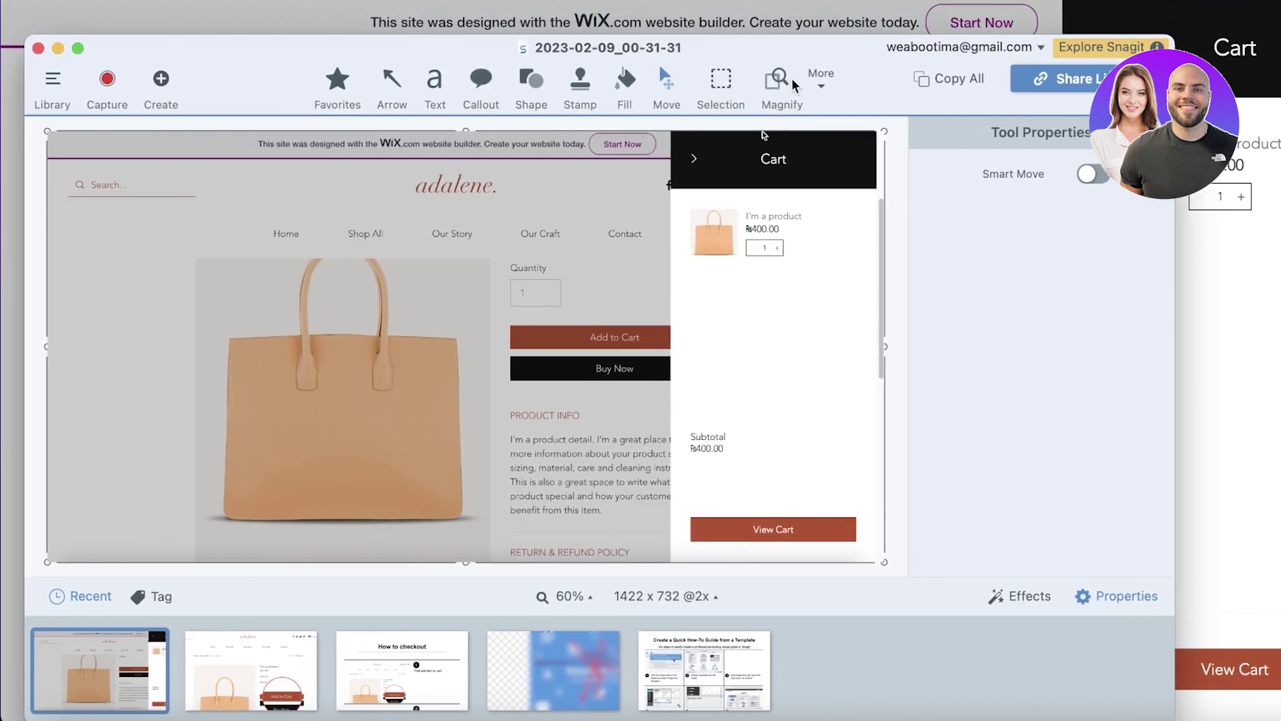
- Magnify the View Cart button on the capture at 200% with a red circular outline, placing the connected enlargement above the button
left_click(792, 85)
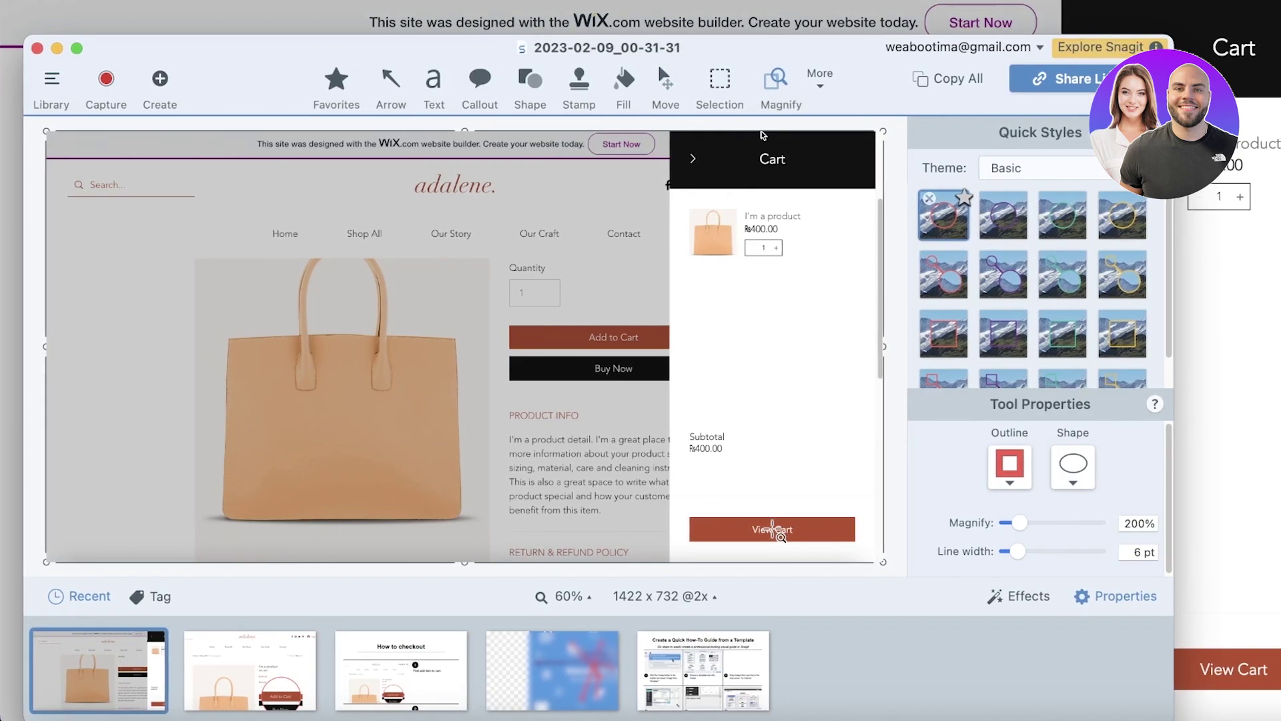
left_click(774, 527)
left_click_drag(766, 491, 547, 303)
left_click_drag(679, 411, 704, 459)
left_click_drag(569, 351, 728, 340)
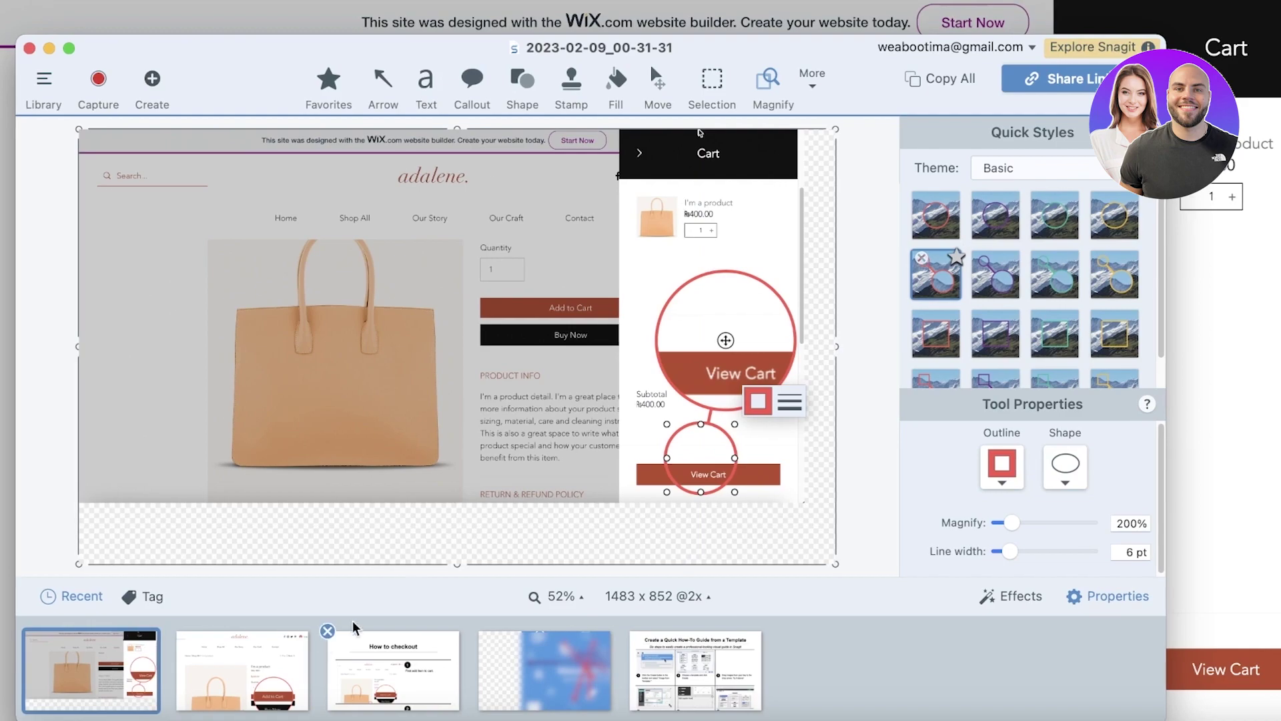
- Place the cart capture in the second step's placeholder of the "How to checkout" image and enlarge its canvas to 956 x 974 px
left_click(393, 667)
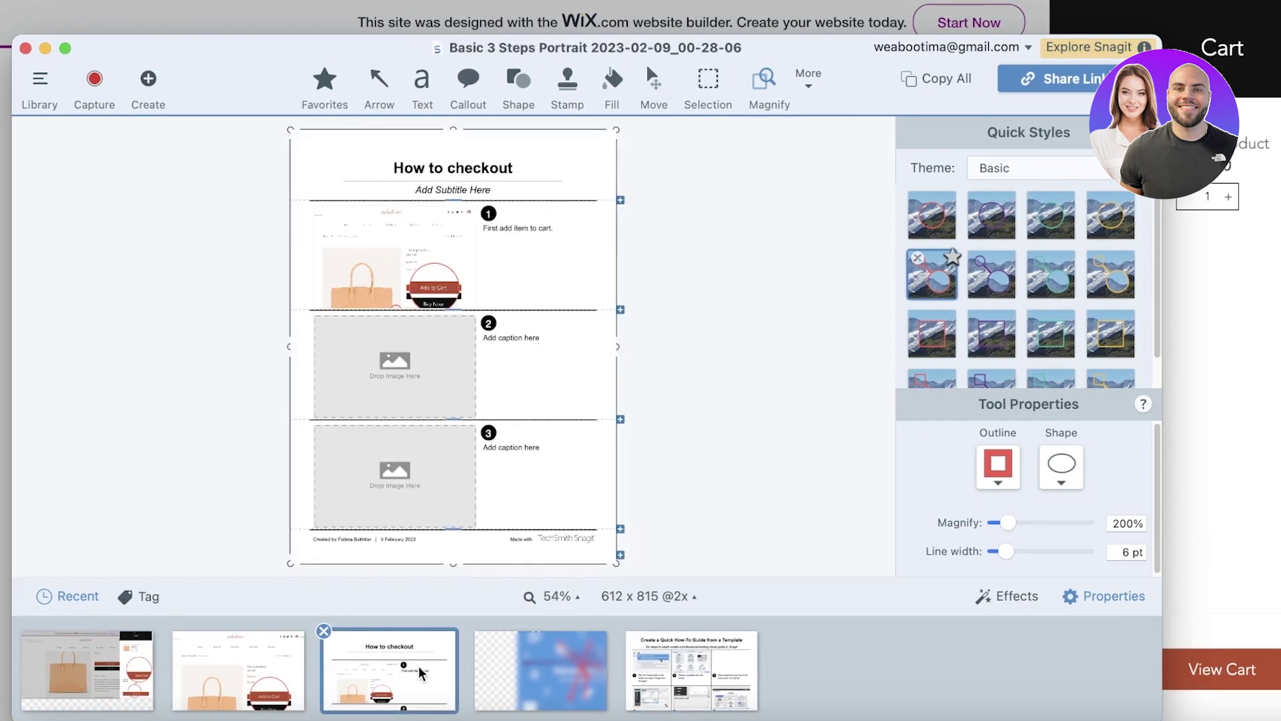
left_click_drag(87, 667, 394, 363)
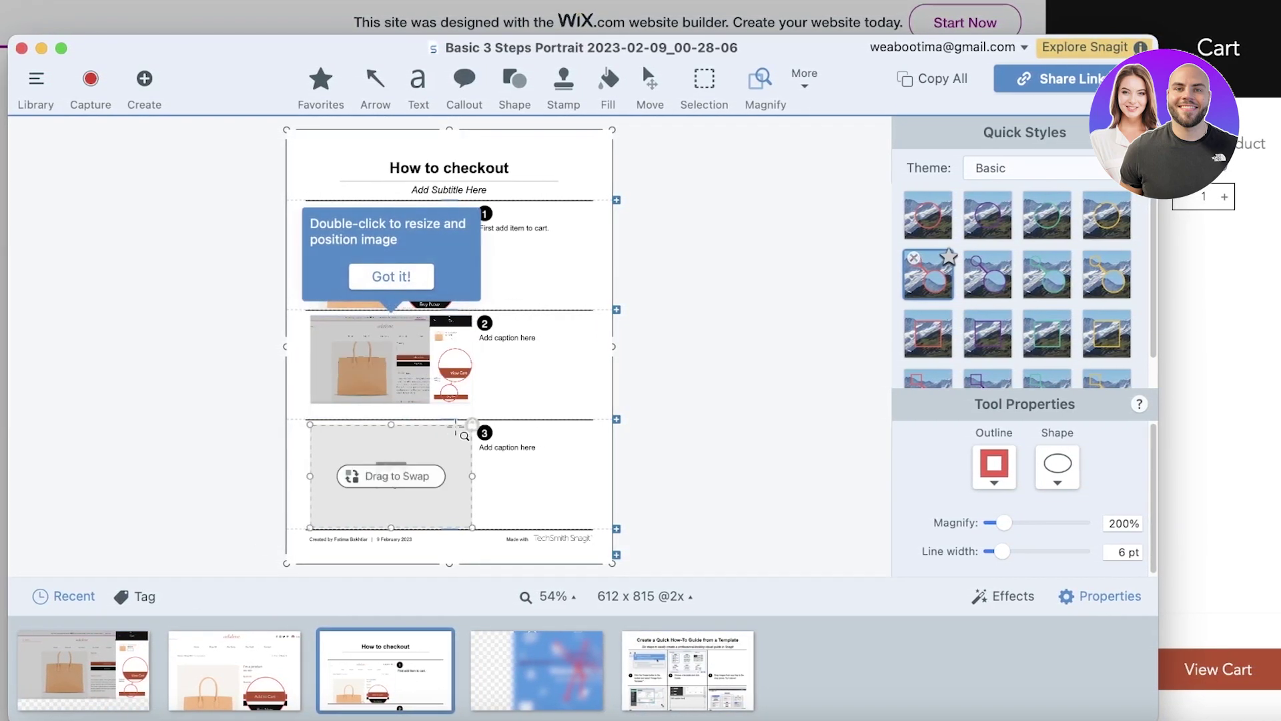
left_click(391, 276)
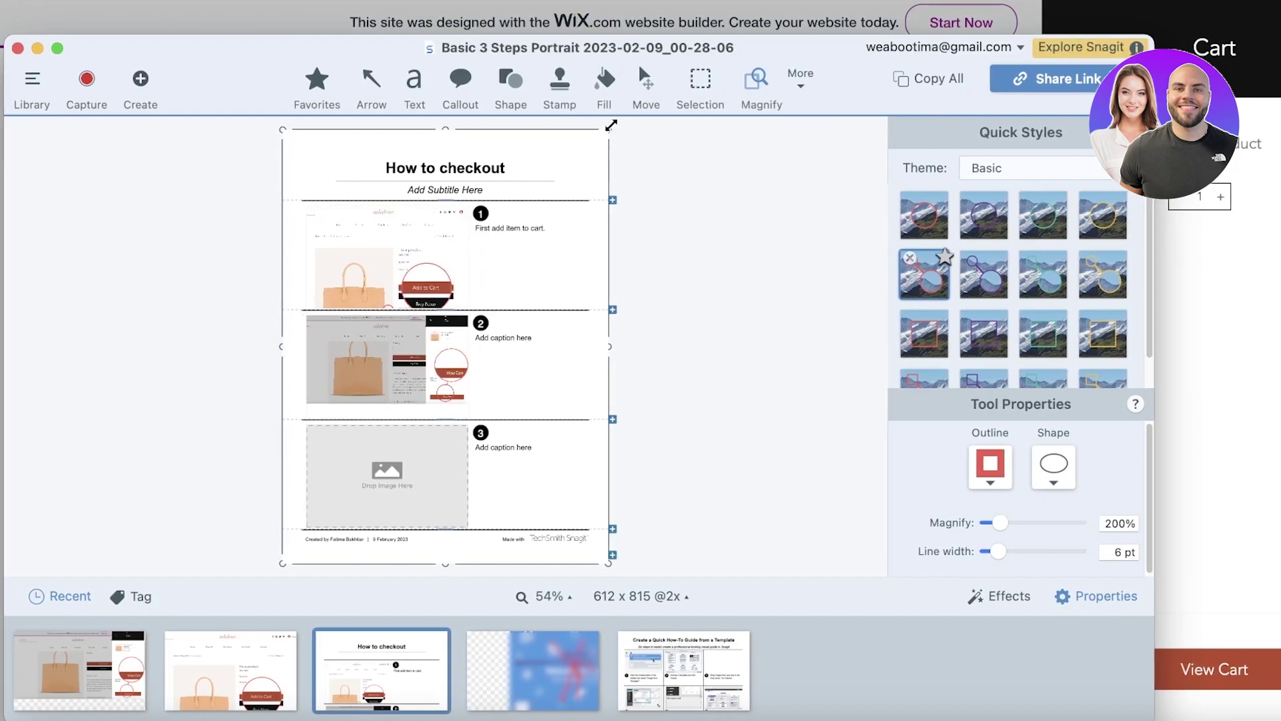
left_click_drag(611, 125, 796, 40)
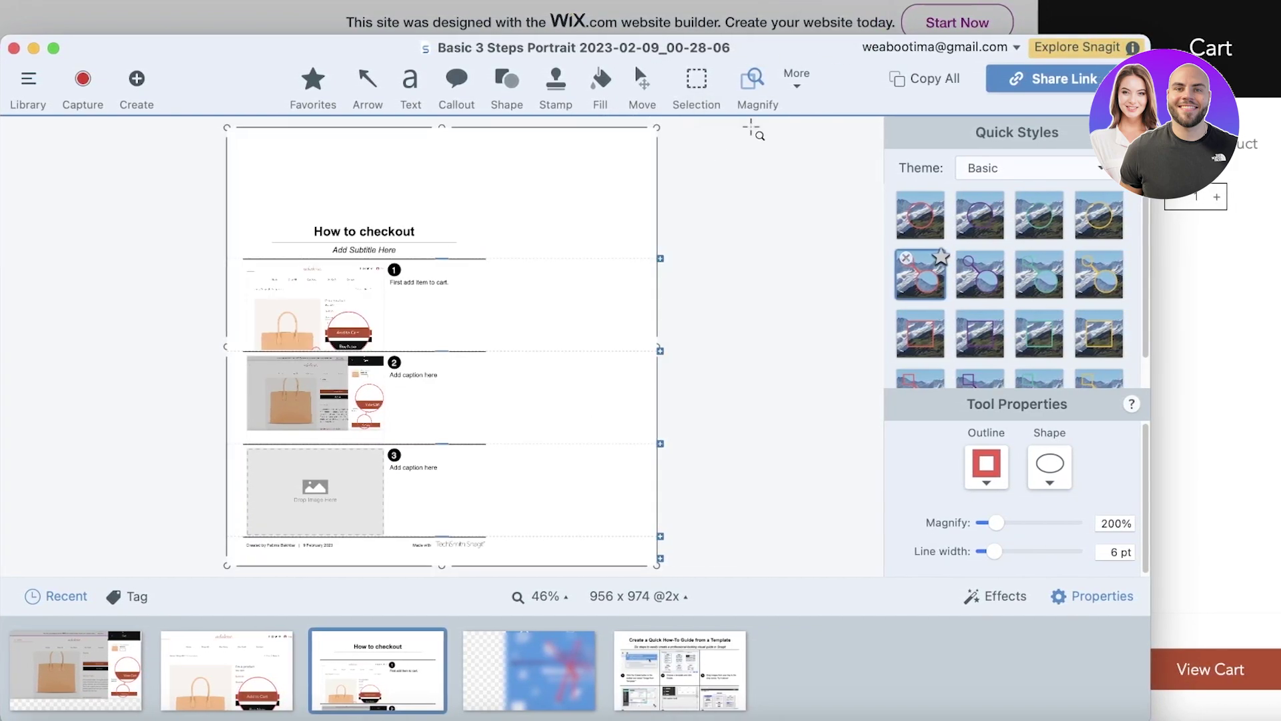
- Clear the product image from the first step's placeholder and undo the removal
left_click(249, 264)
key("Delete")
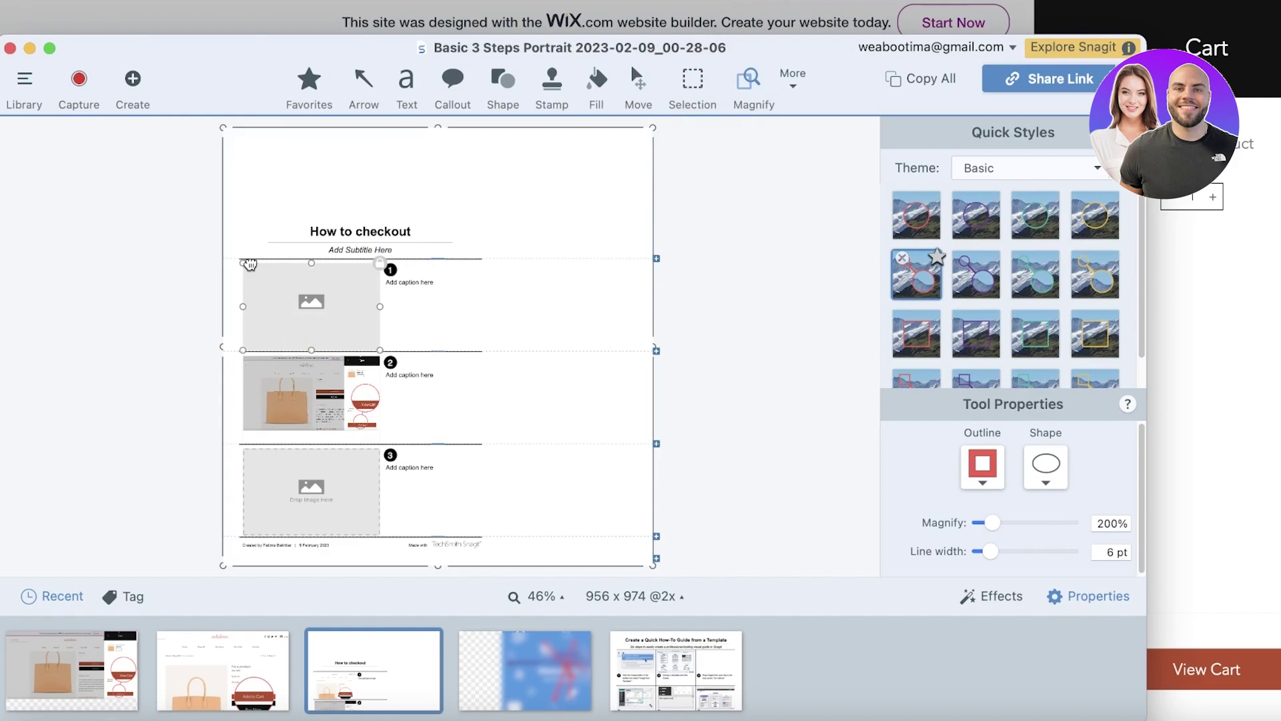
left_click_drag(250, 264, 243, 261)
left_click(246, 269)
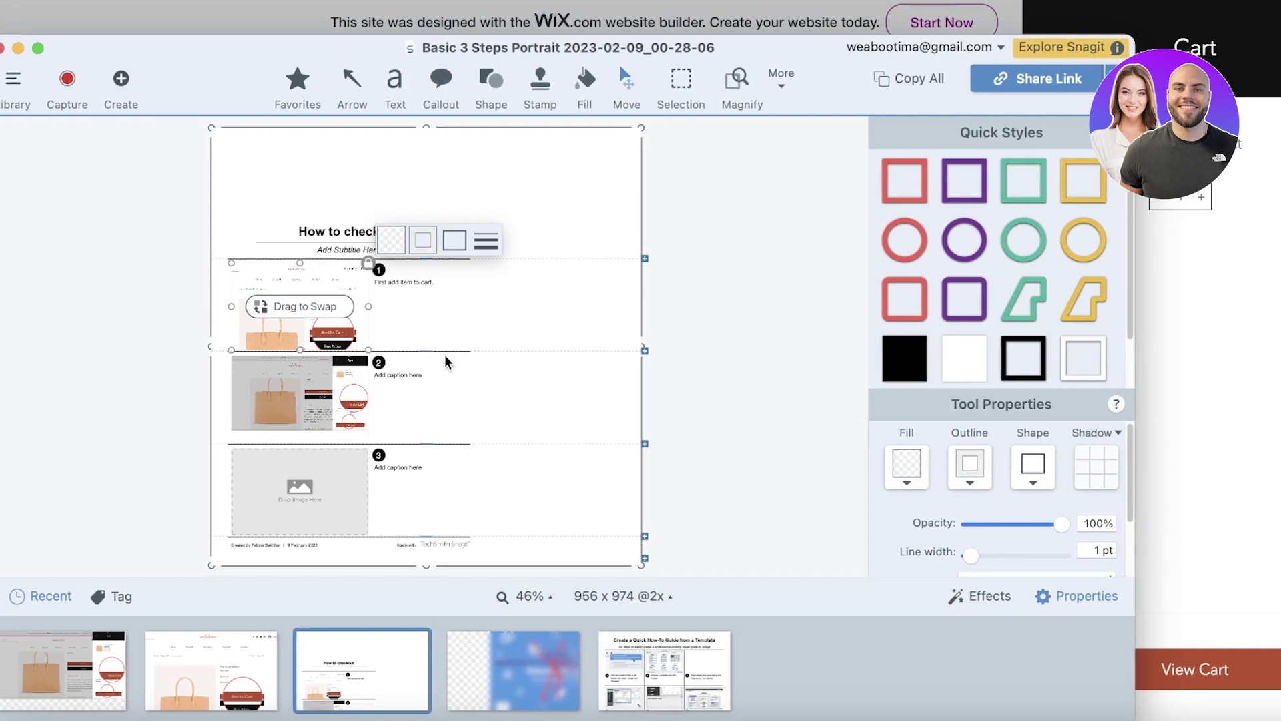
- Return to the store page in the browser and open the full cart from the cart panel
left_click(1227, 305)
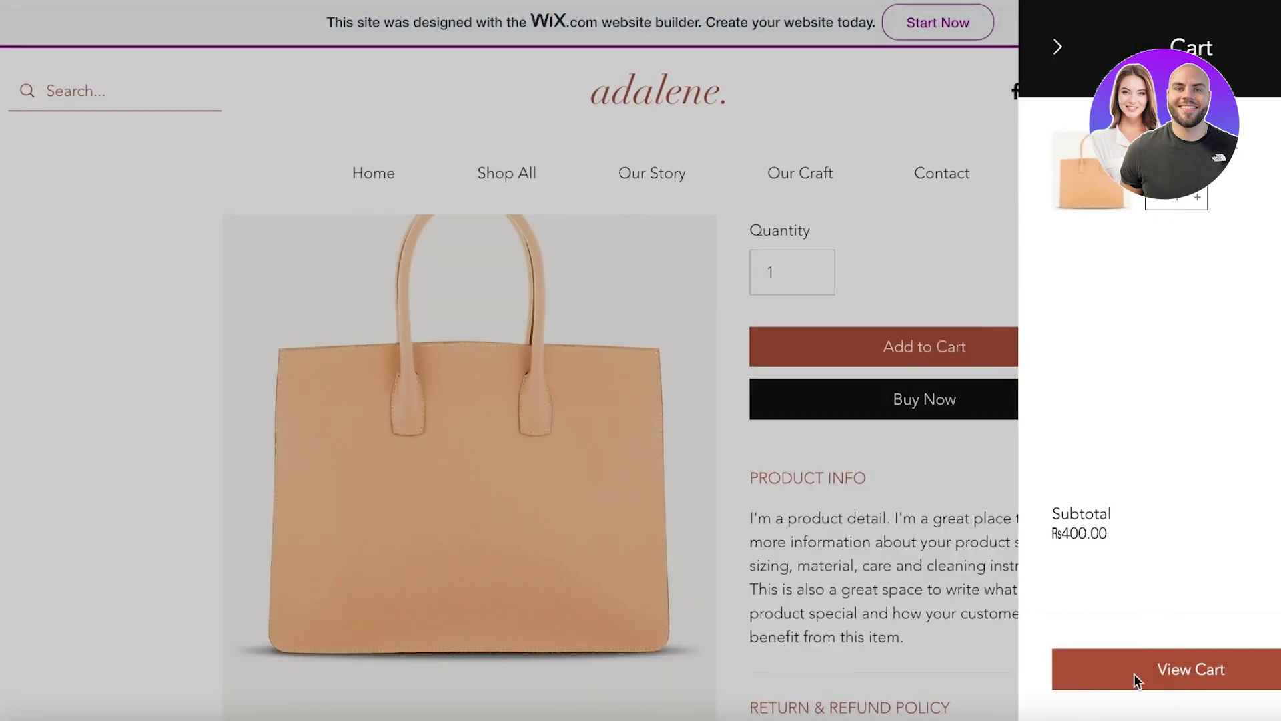
left_click(1152, 679)
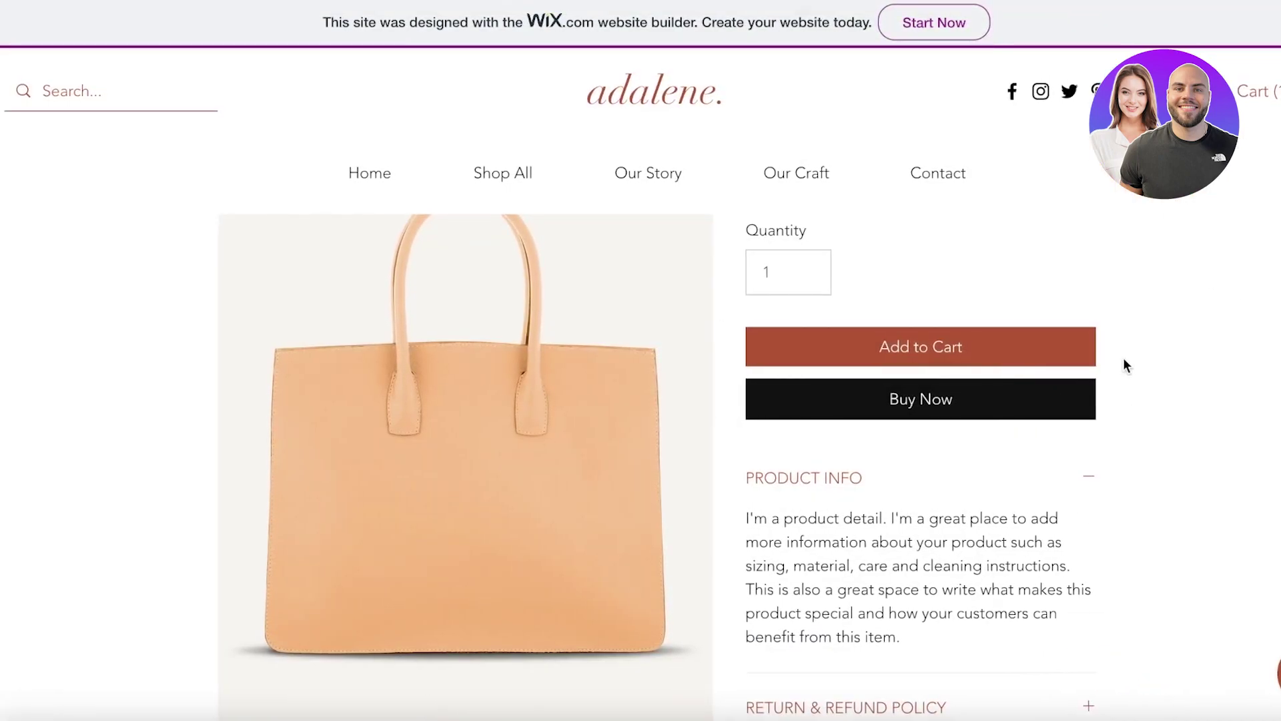
scroll(1116, 362, "down", 8)
scroll(1169, 307, "up", 12)
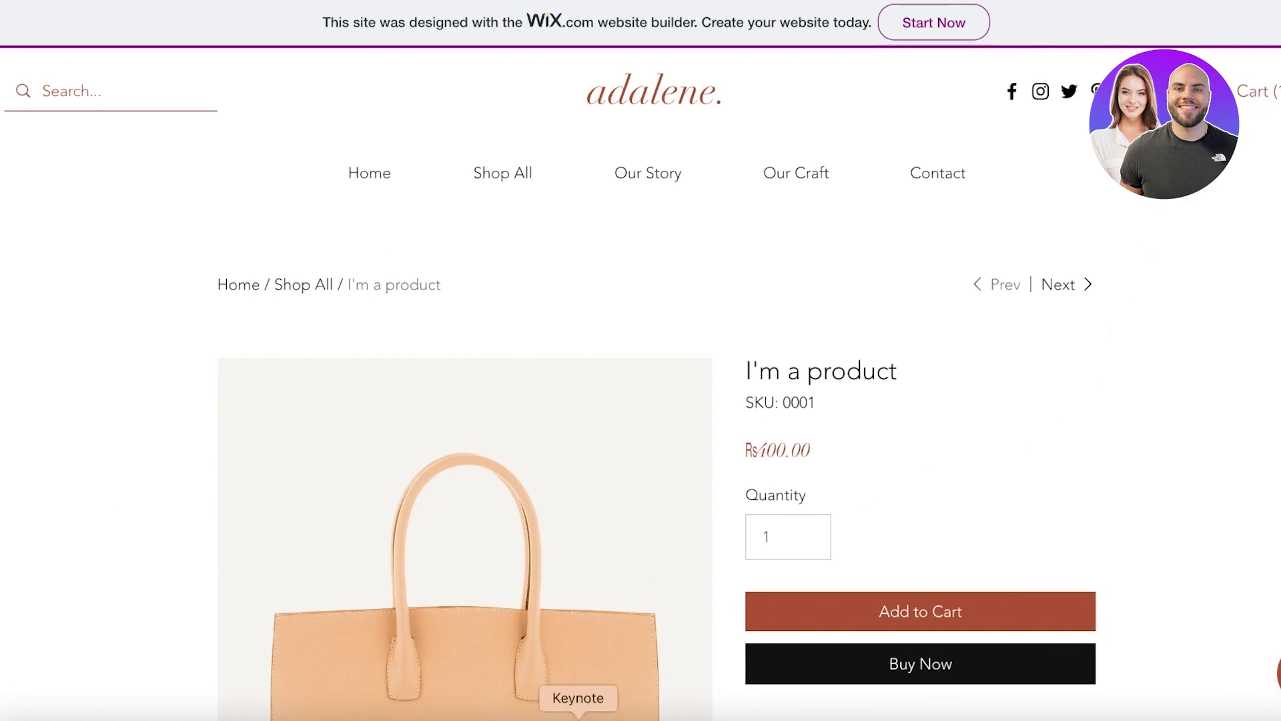
- Switch back to the Snagit Editor, open the capture with the cart panel and remove it from the recent captures
left_click(981, 705)
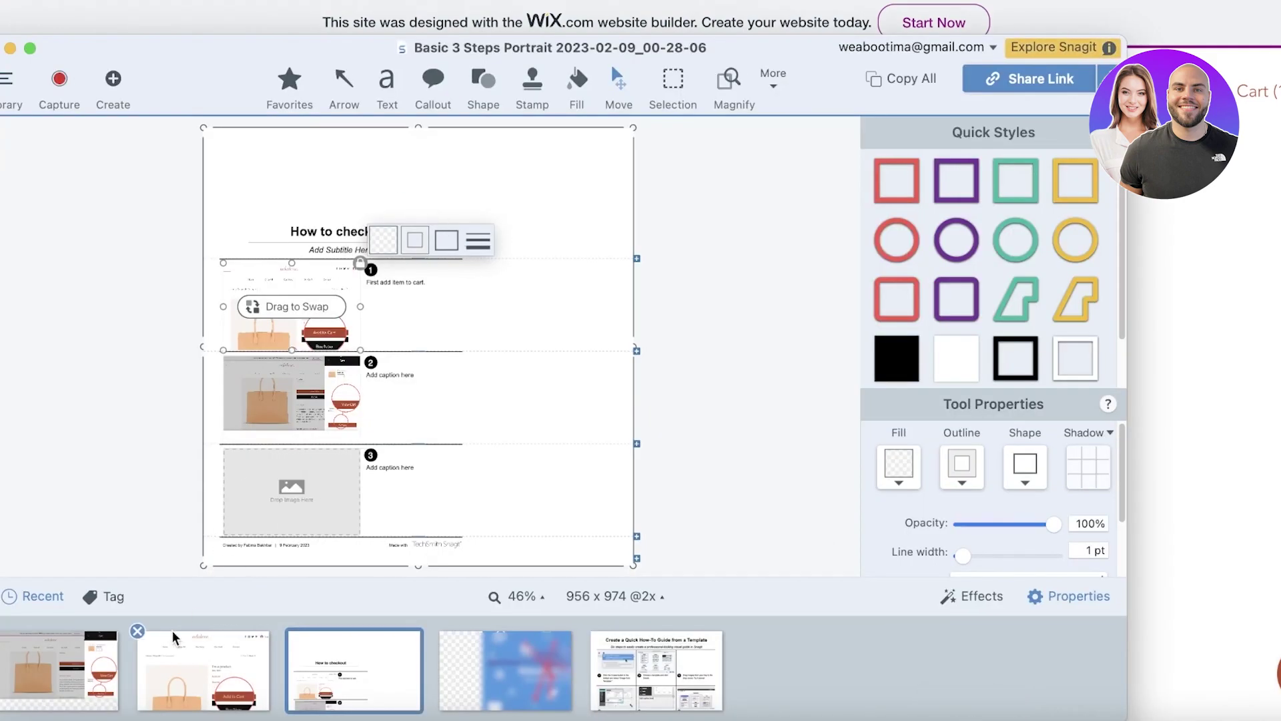
left_click(86, 654)
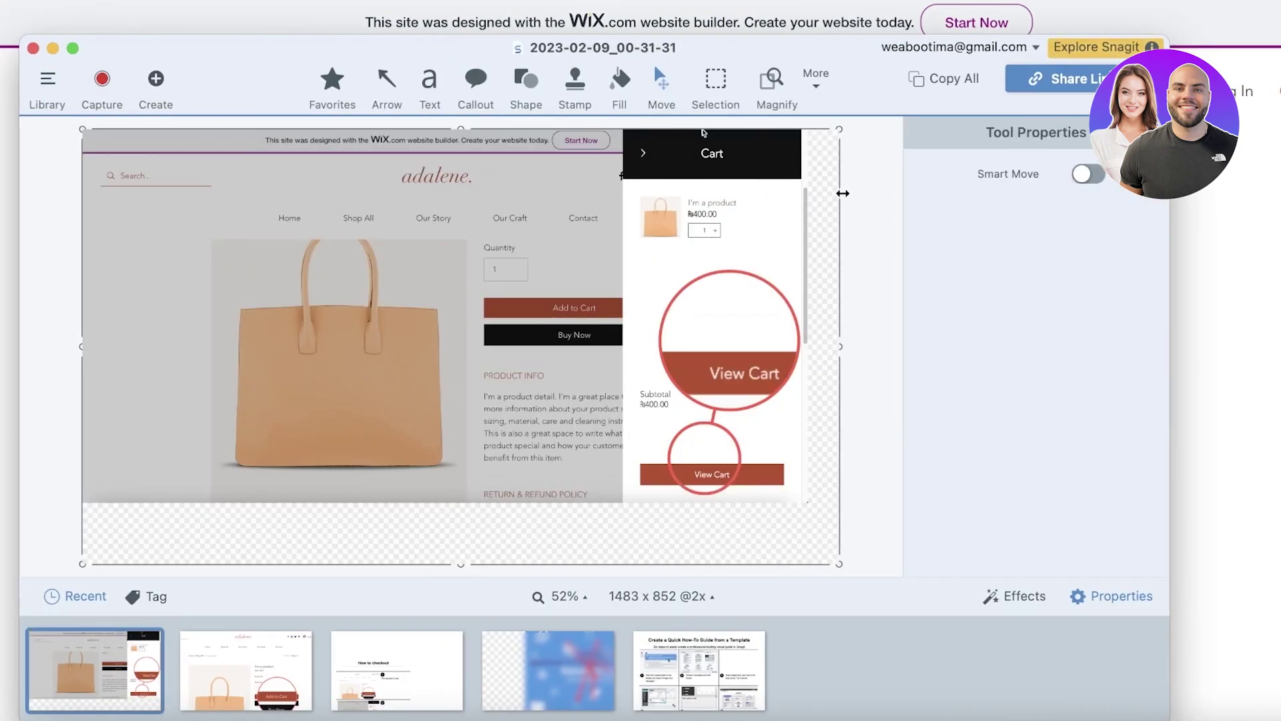
left_click_drag(842, 192, 805, 275)
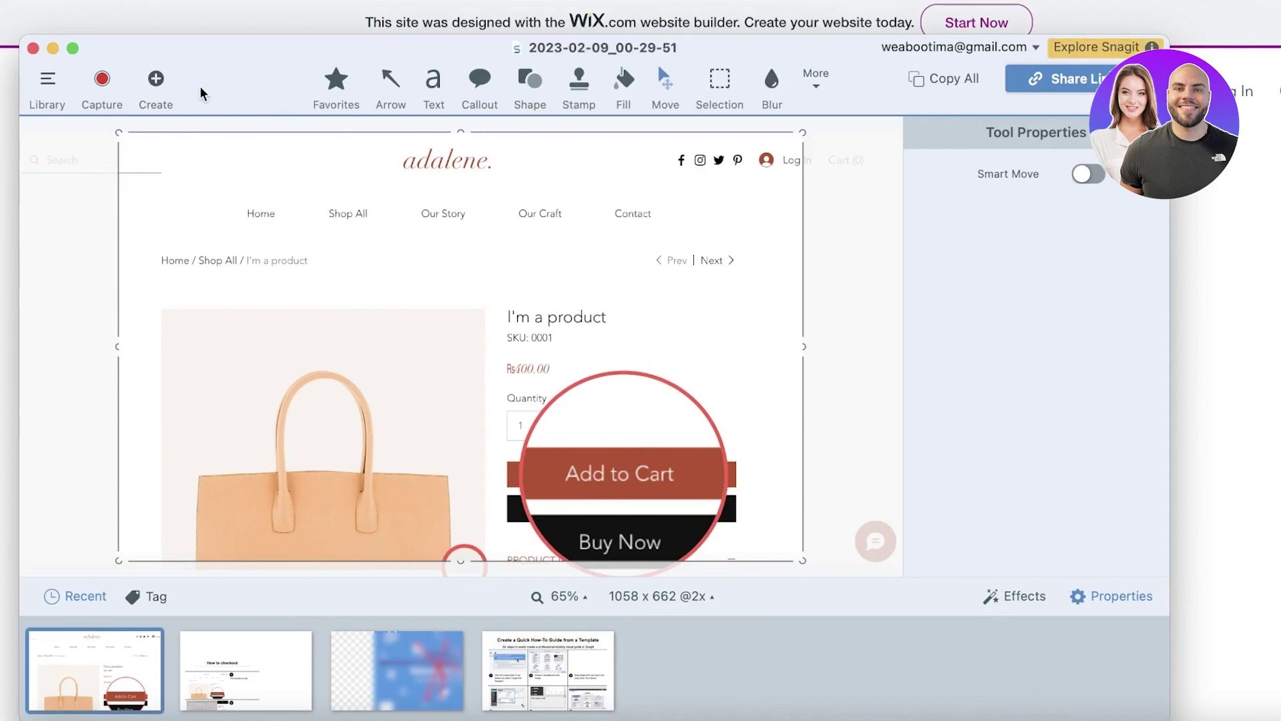
- View the options for creating new content from captures in the editor
left_click(155, 78)
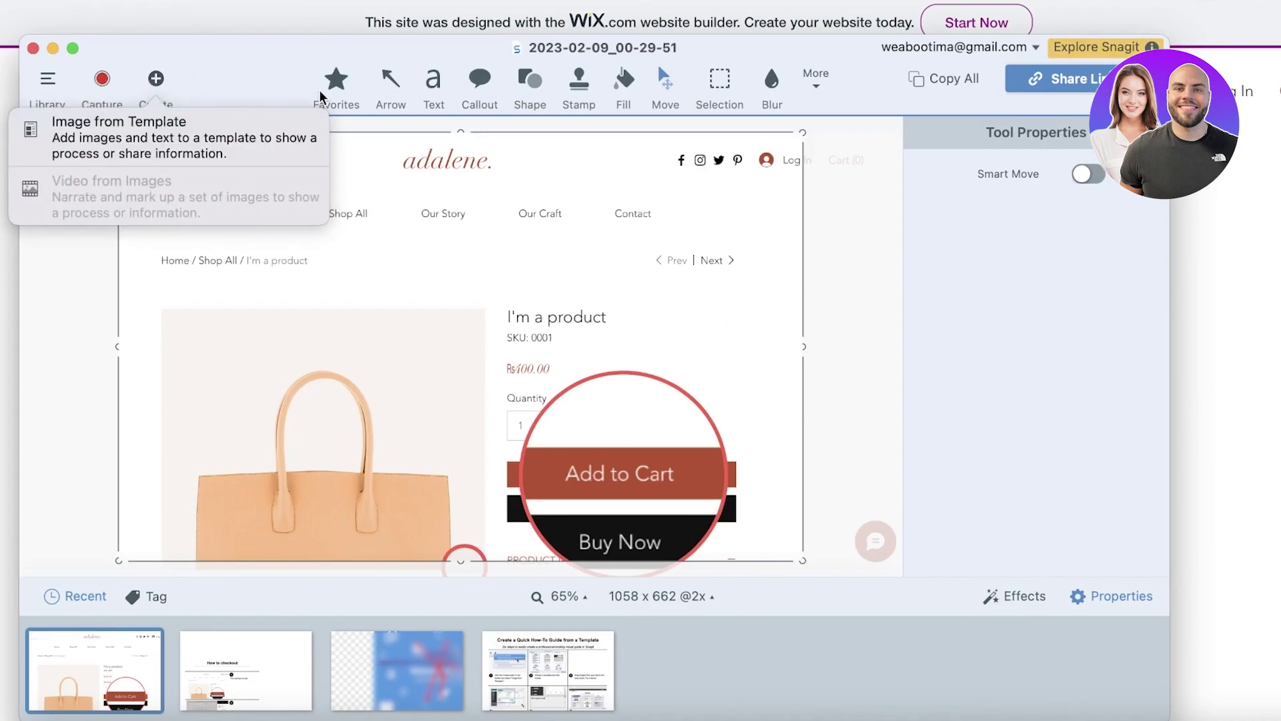
left_click_drag(297, 78, 300, 36)
left_click(146, 50)
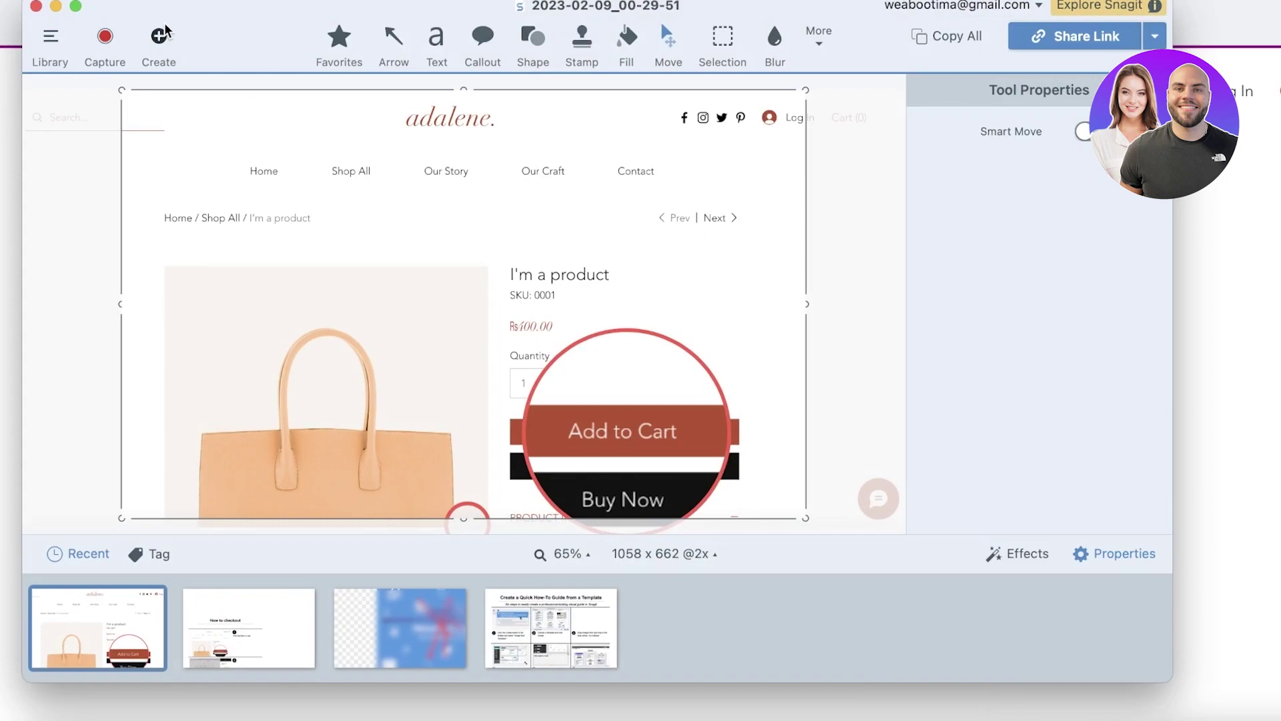
left_click(164, 33)
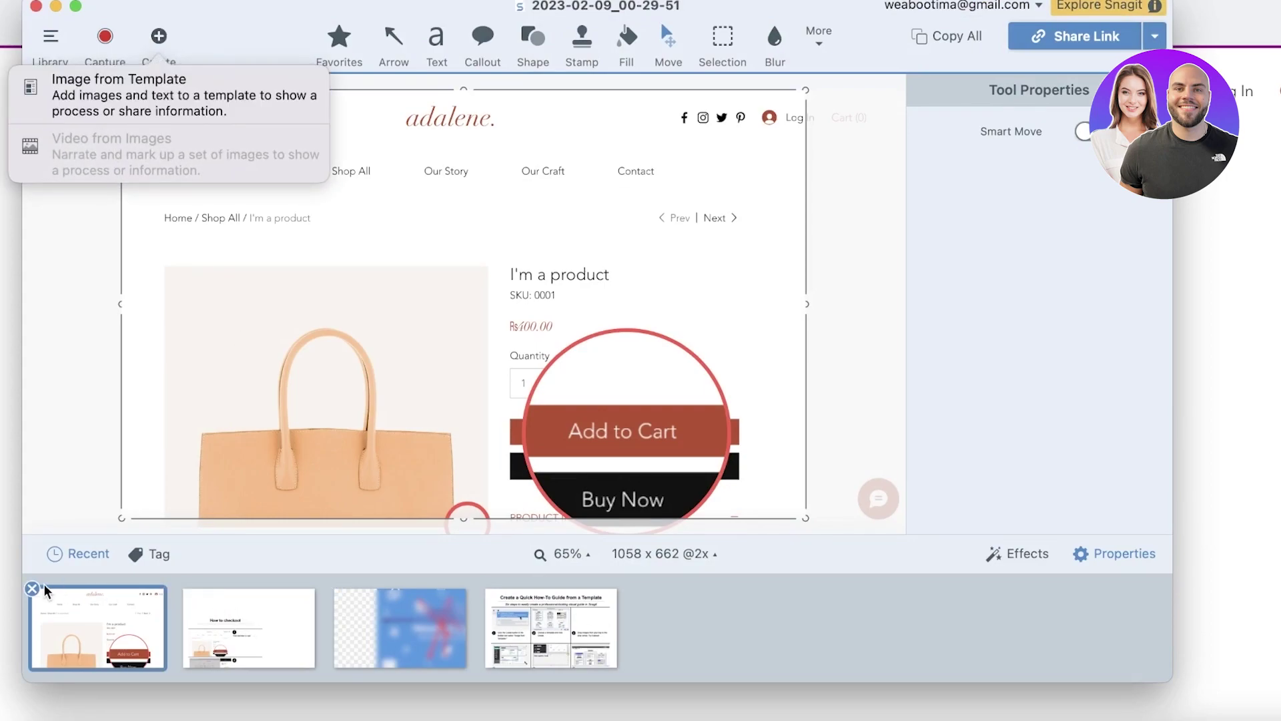
- Remove the product page, "How to checkout" and SnagitTutorialImage captures from the recent captures and open the Snagit Library
left_click(32, 589)
left_click(32, 590)
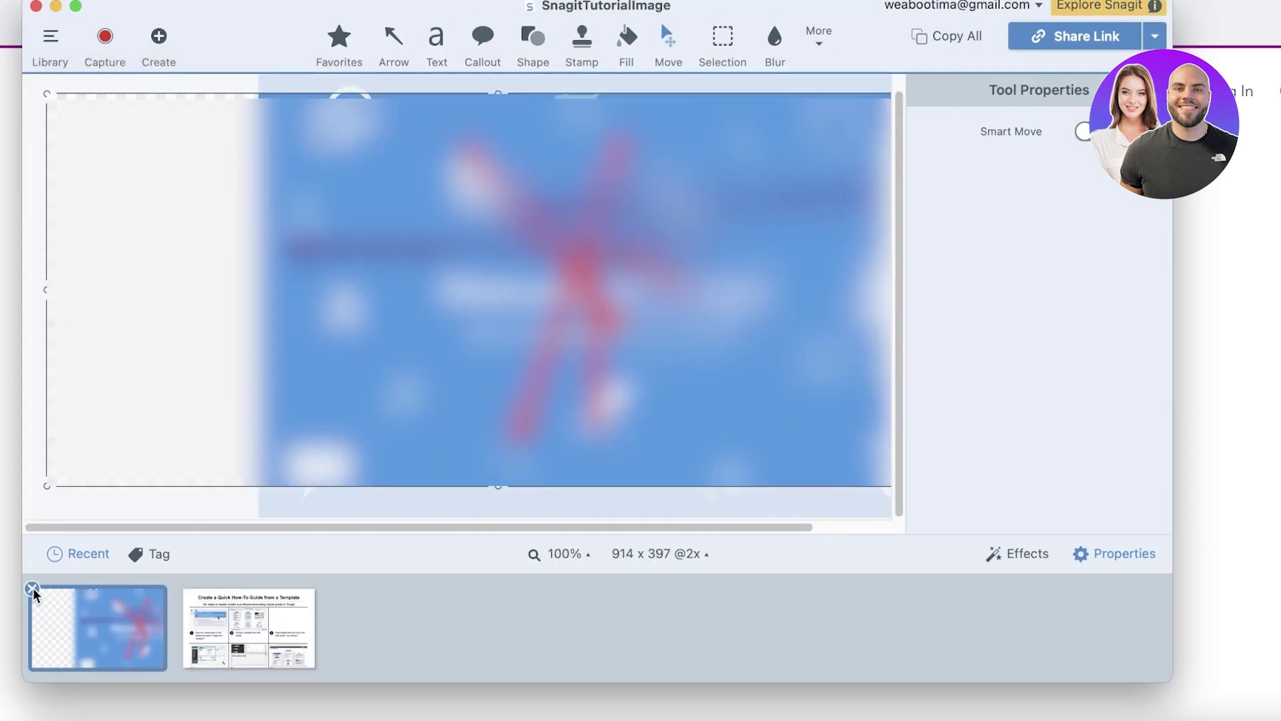
left_click(32, 589)
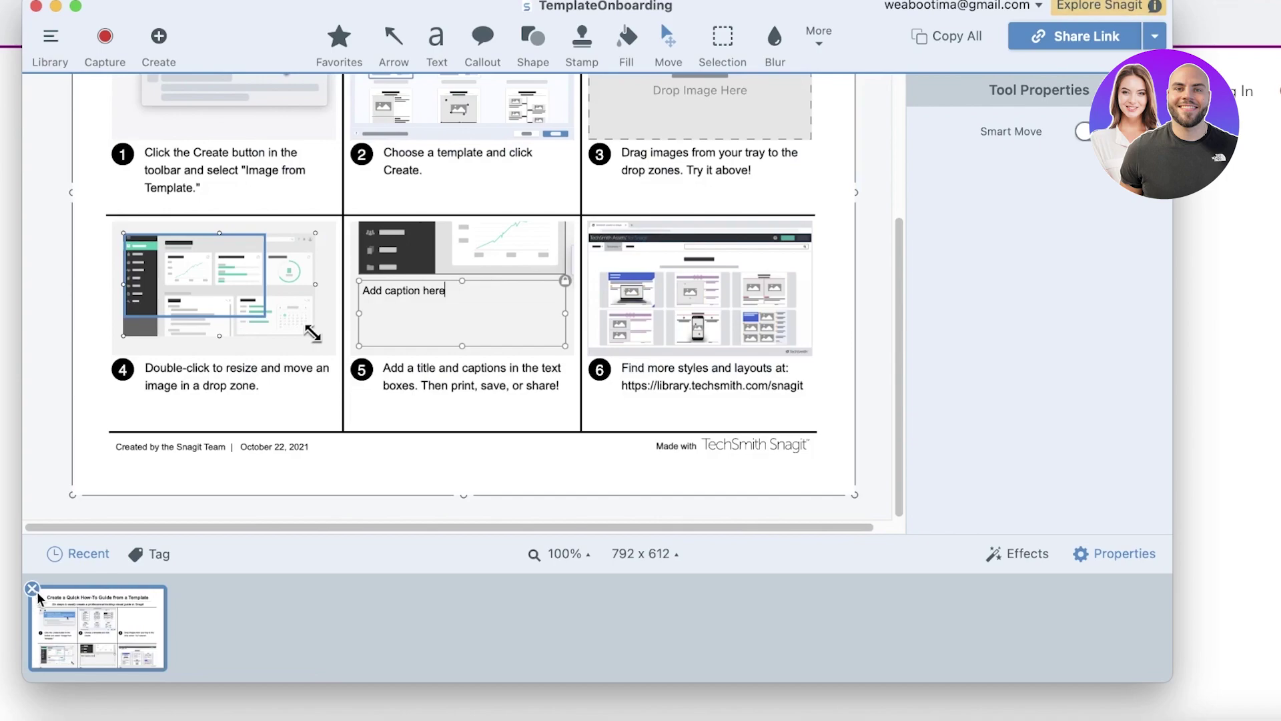
left_click(50, 42)
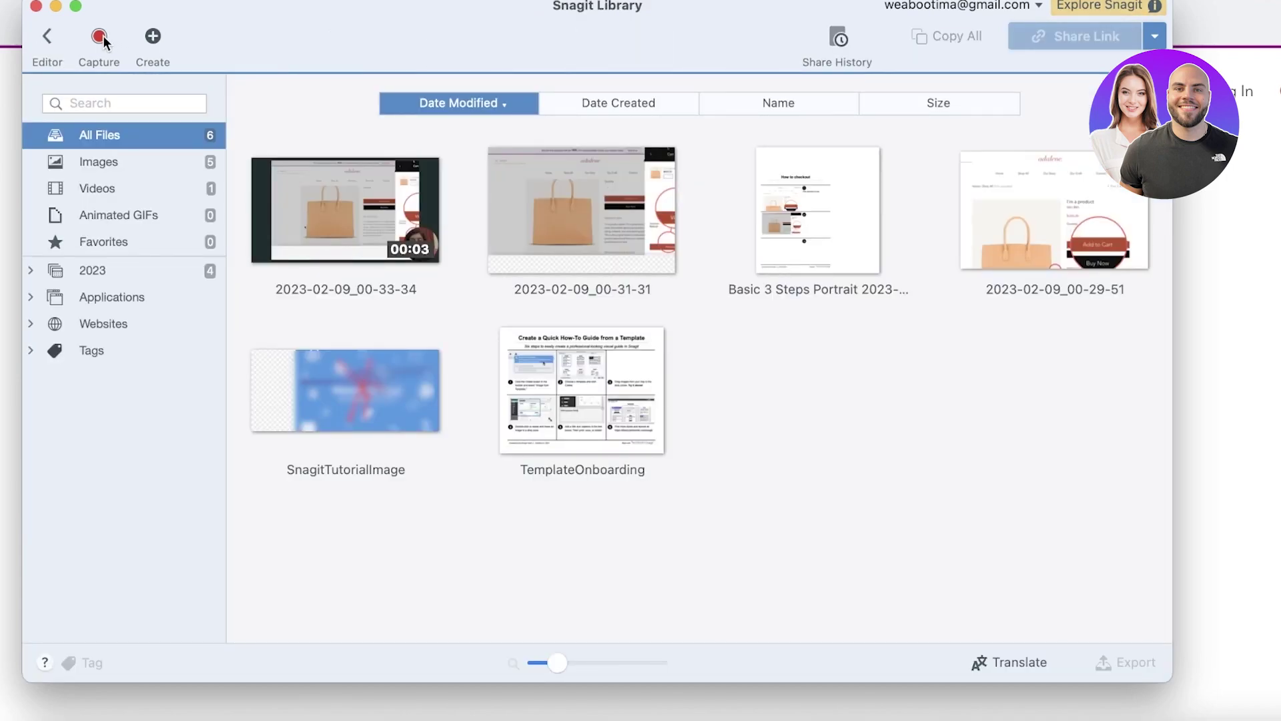
- Open the capture settings in Video mode and review the selection, sharing and webcam recording options
left_click(103, 37)
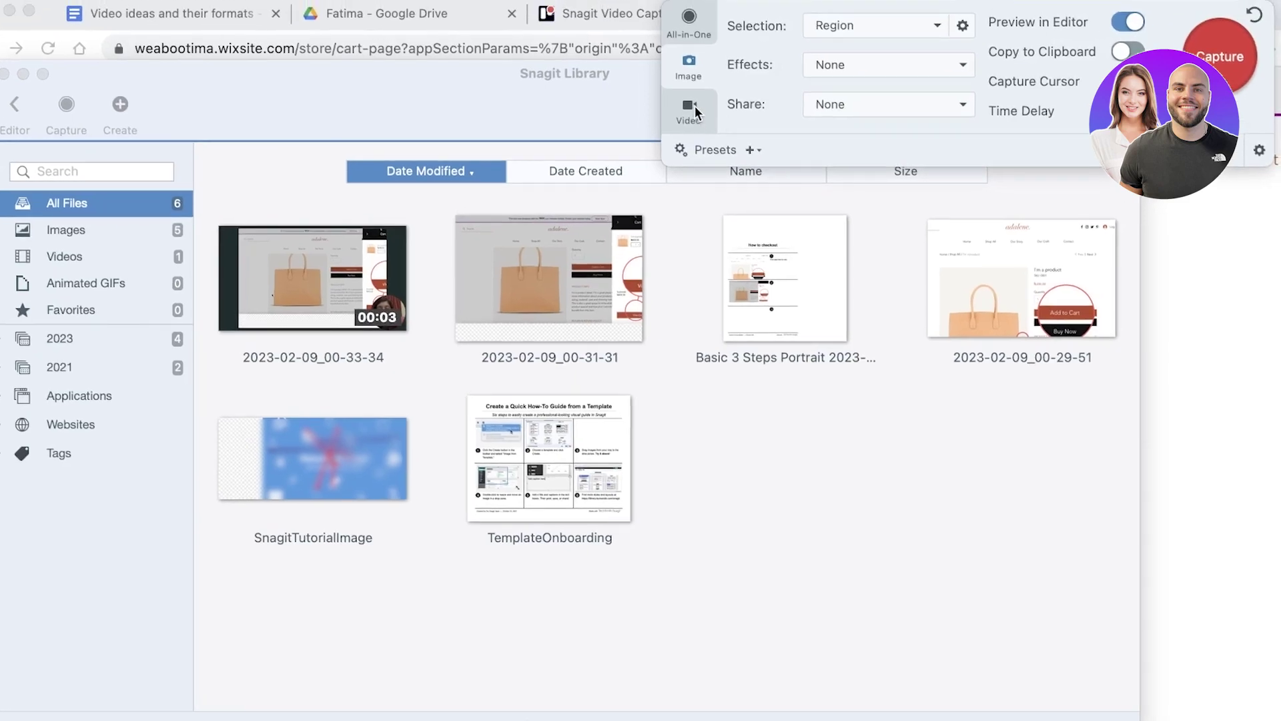
left_click(691, 110)
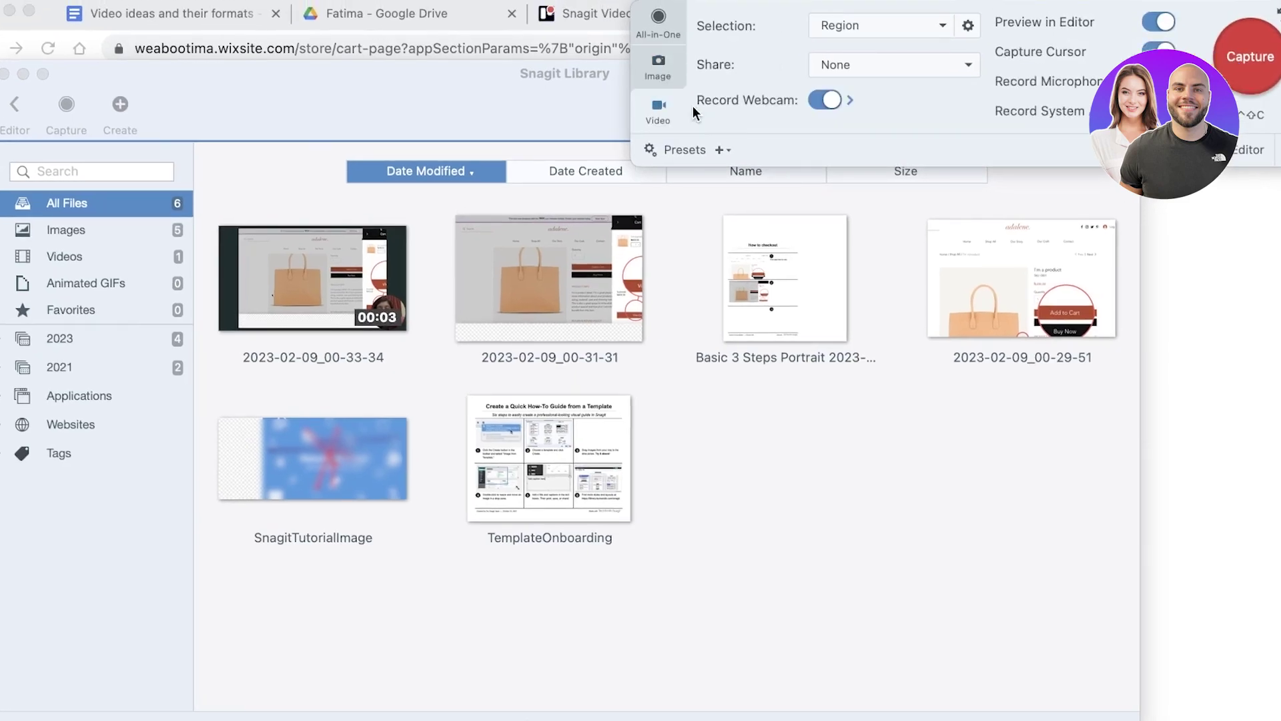
left_click(898, 27)
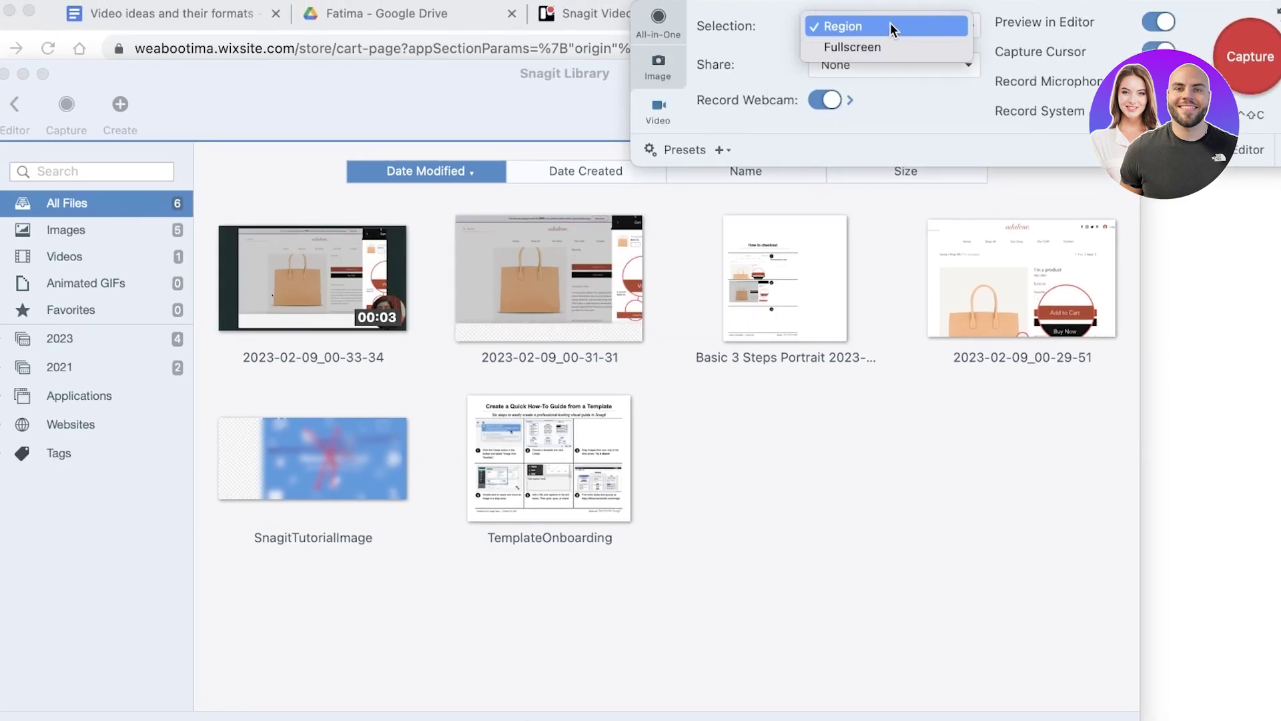
left_click(890, 24)
left_click(870, 64)
left_click(870, 64)
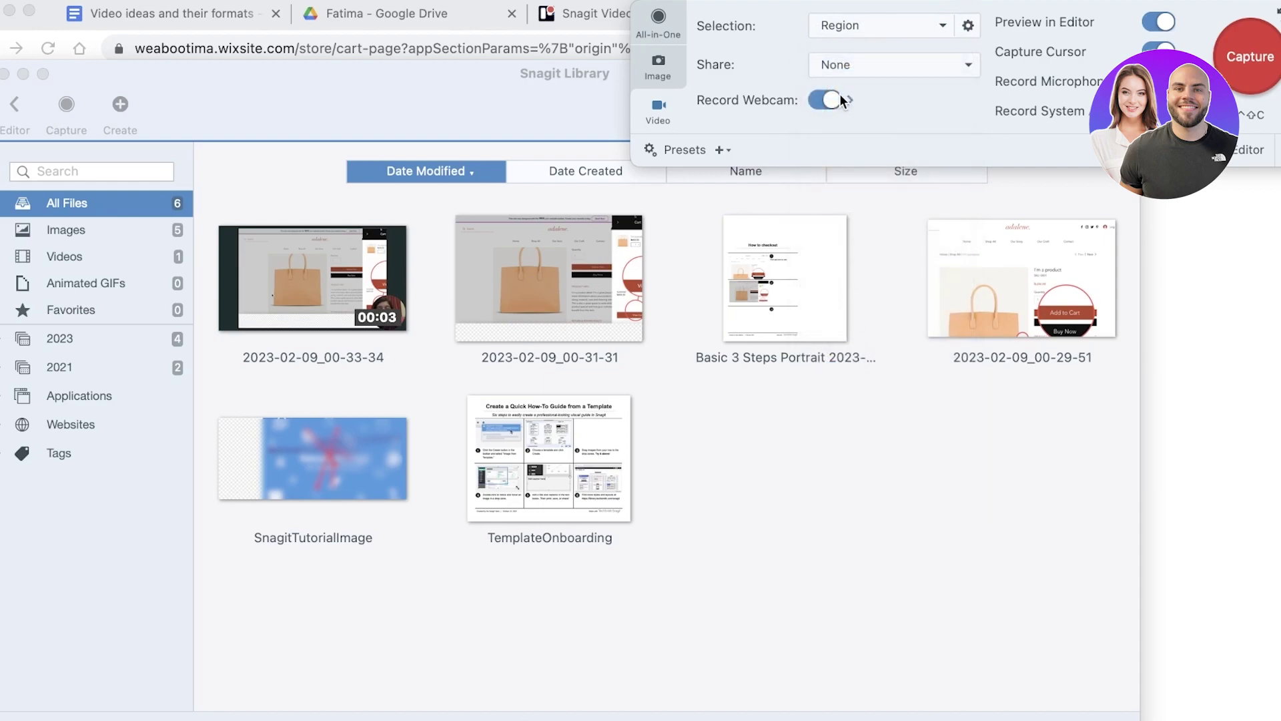
left_click(818, 107)
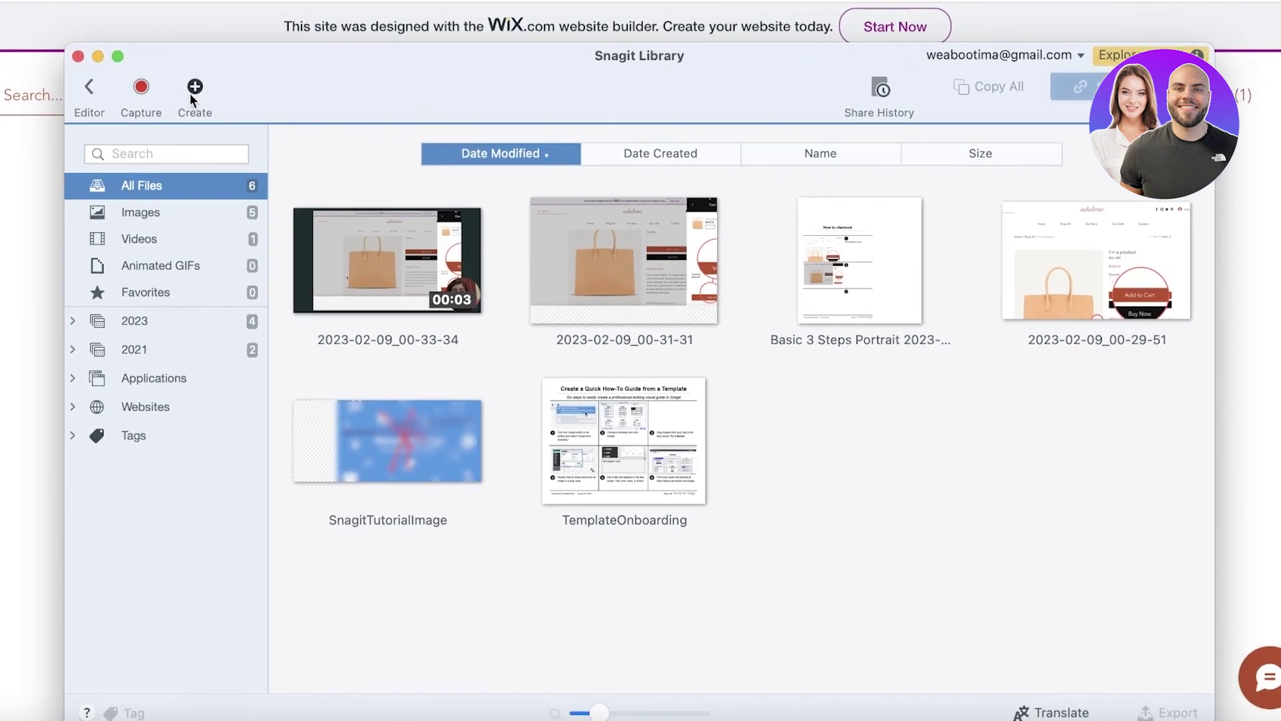
- View the creation options offered in the Snagit Library and go to the capture settings
left_click(191, 92)
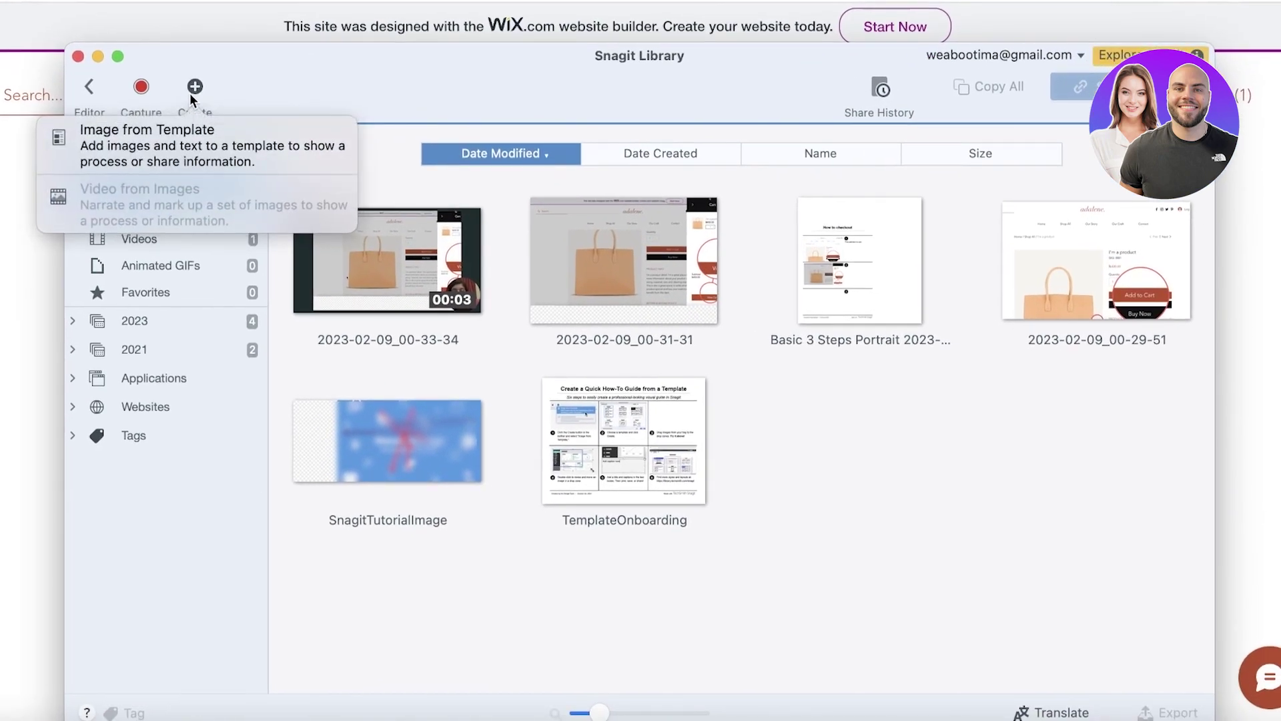
left_click(426, 71)
left_click_drag(425, 72, 325, 40)
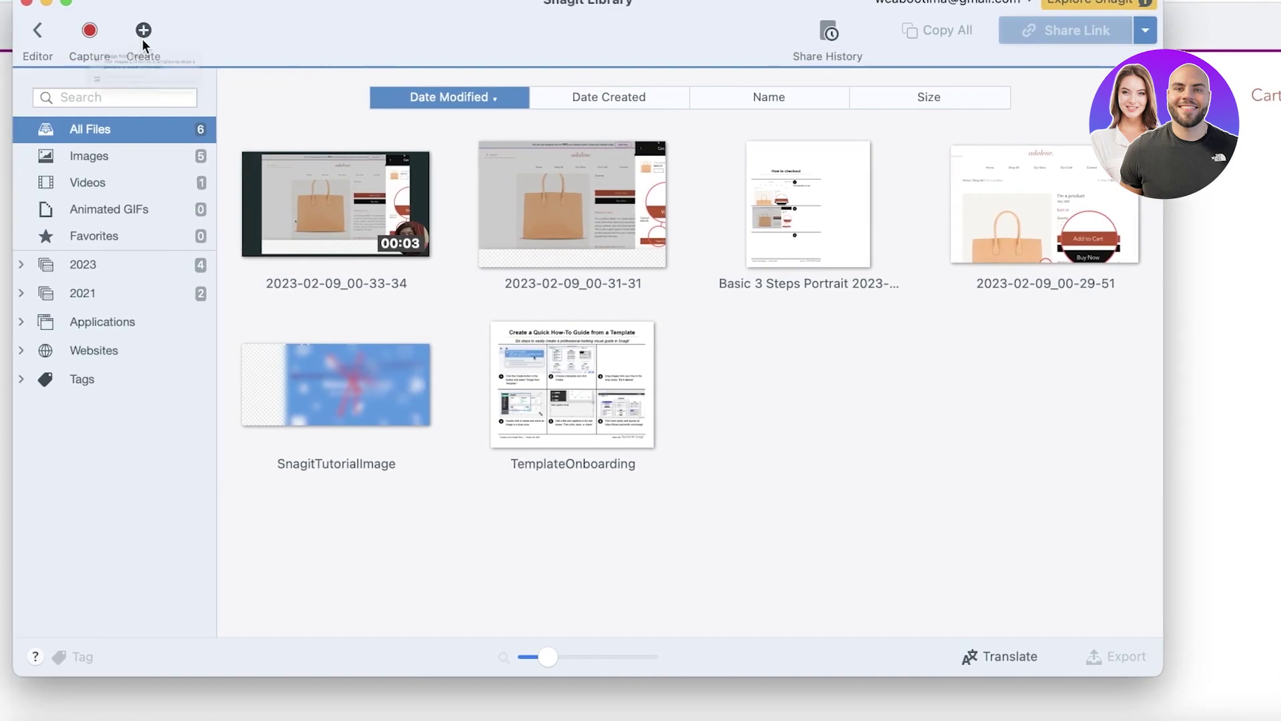
left_click(90, 30)
left_click(70, 44)
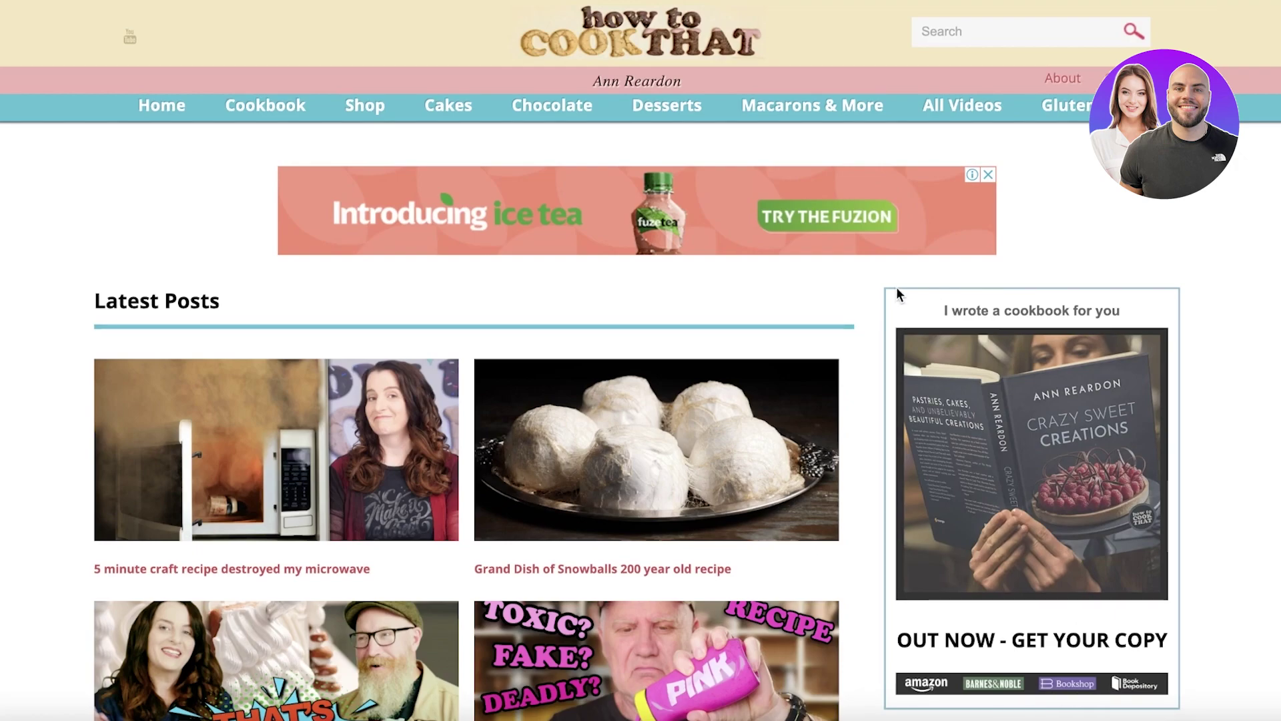
- Enable webcam recording for the video capture, view its placement options, and turn webcam recording back off
scroll(981, 219, "down", 10)
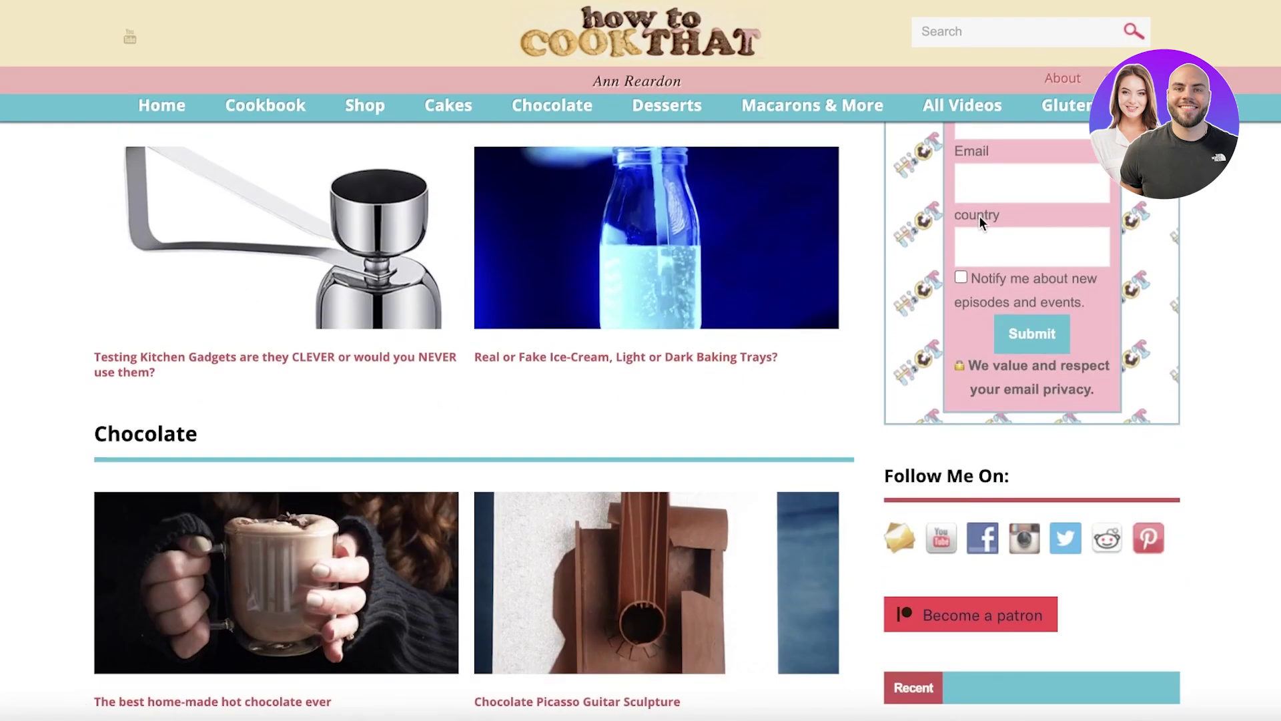
scroll(976, 227, "up", 8)
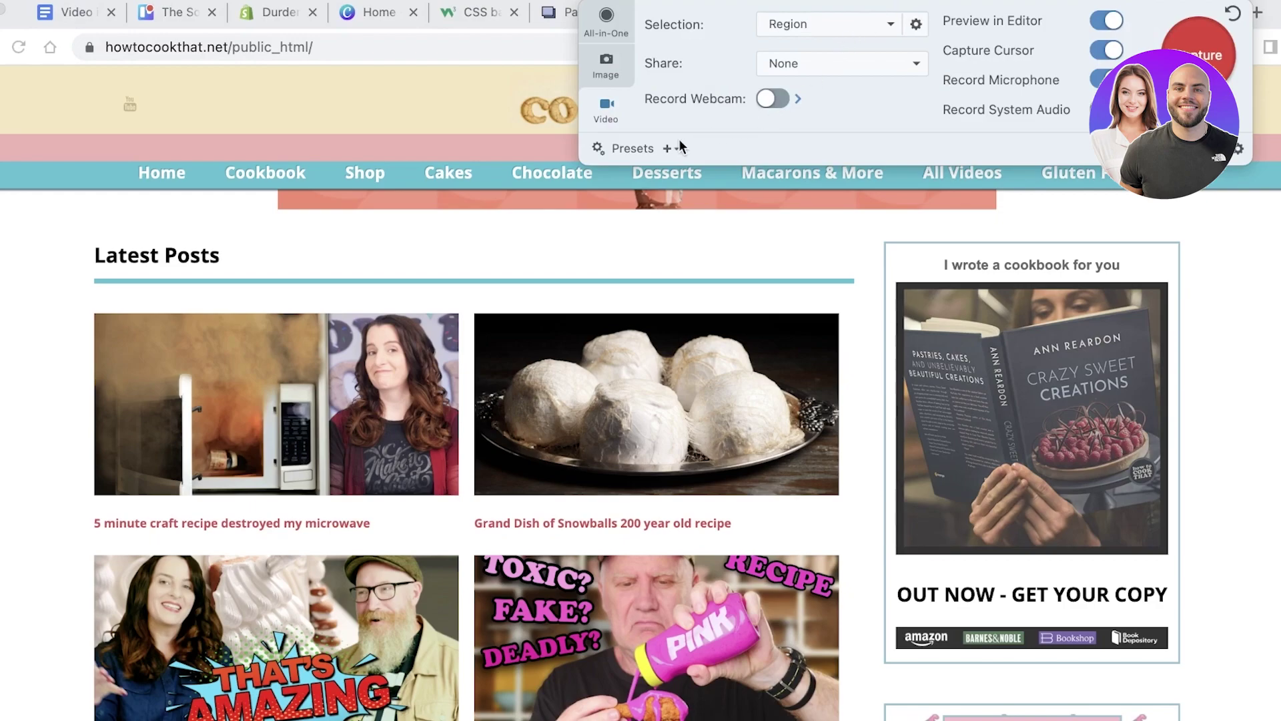
left_click(772, 100)
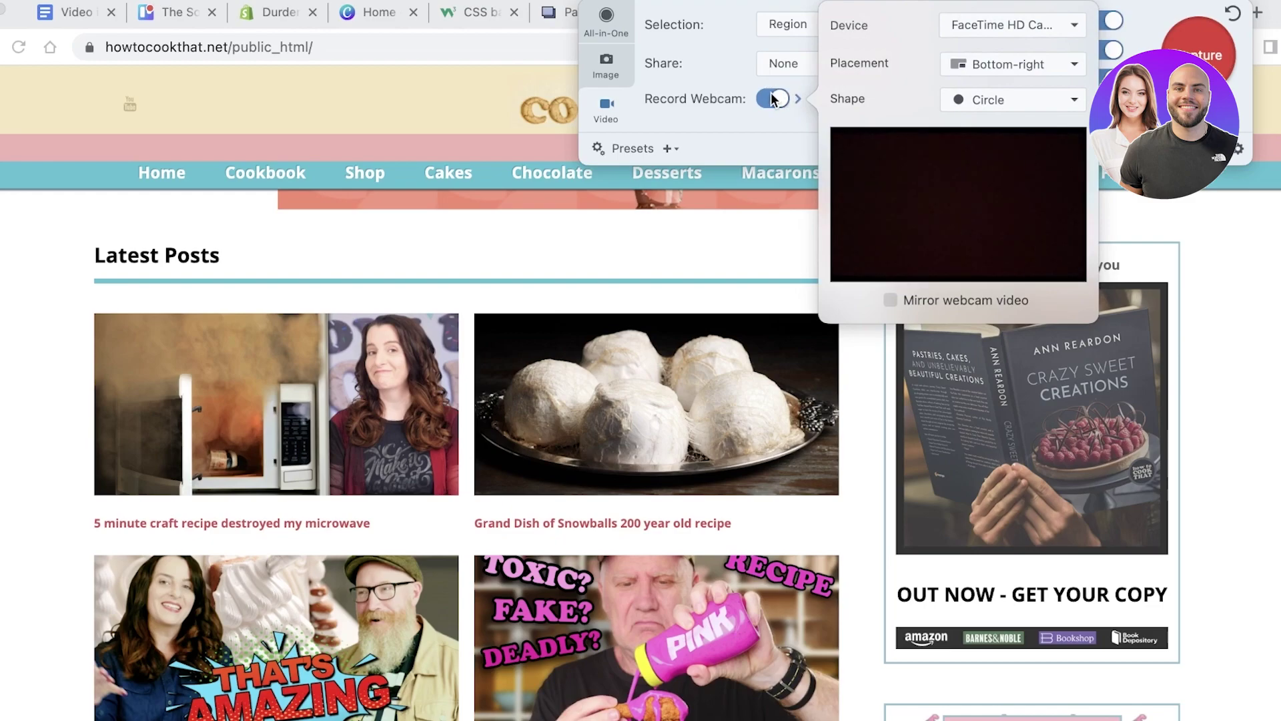
left_click(1000, 64)
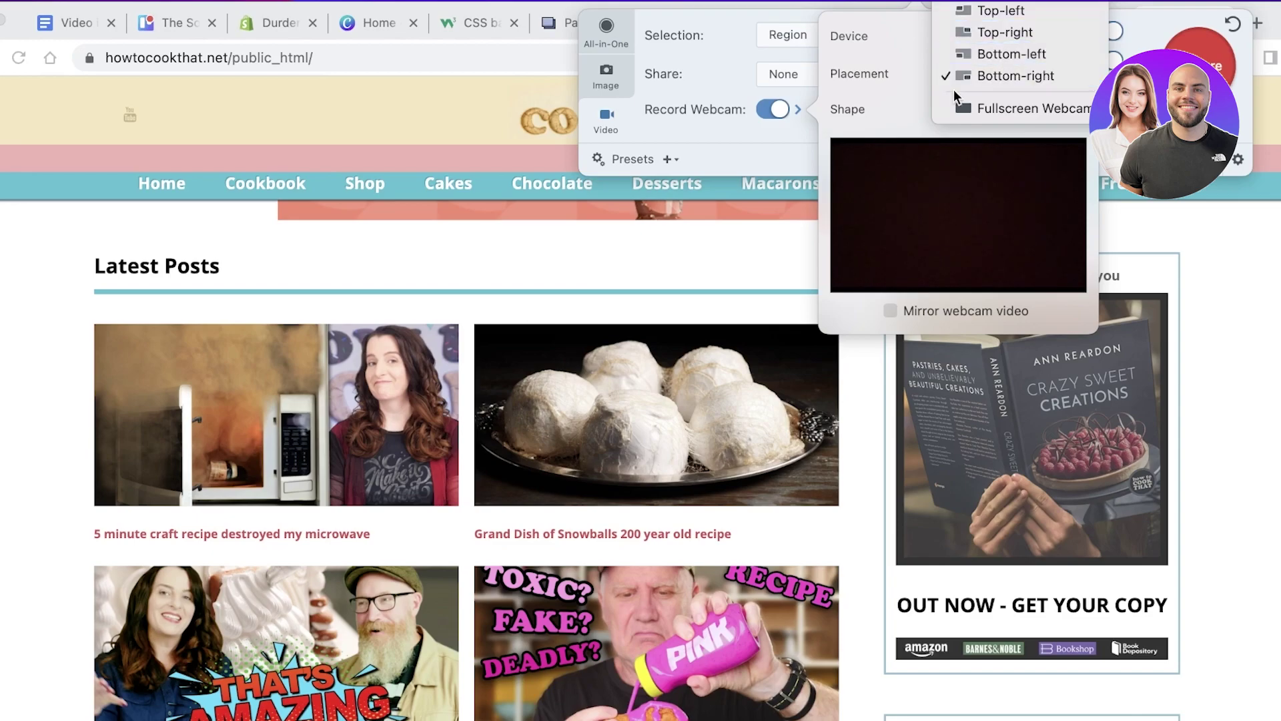
left_click(765, 109)
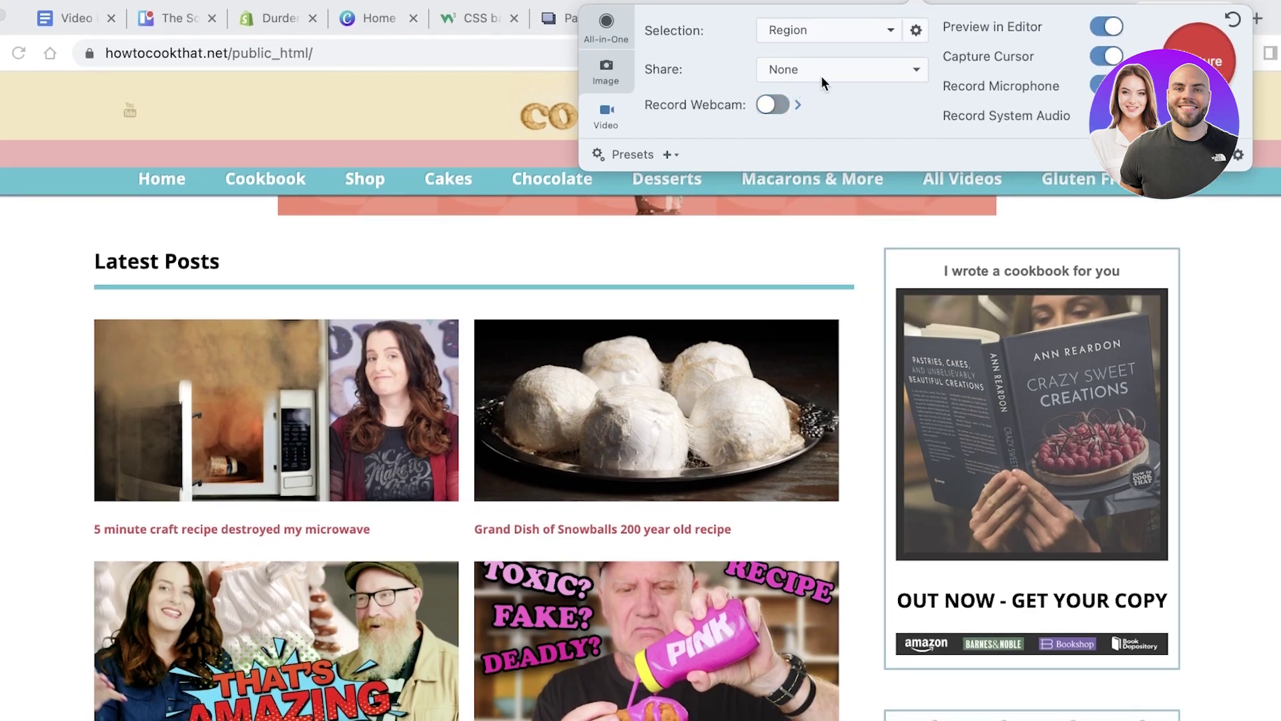
- View the Region and Fullscreen selection choices for the video capture
left_click(821, 75)
left_click(814, 63)
left_click(810, 36)
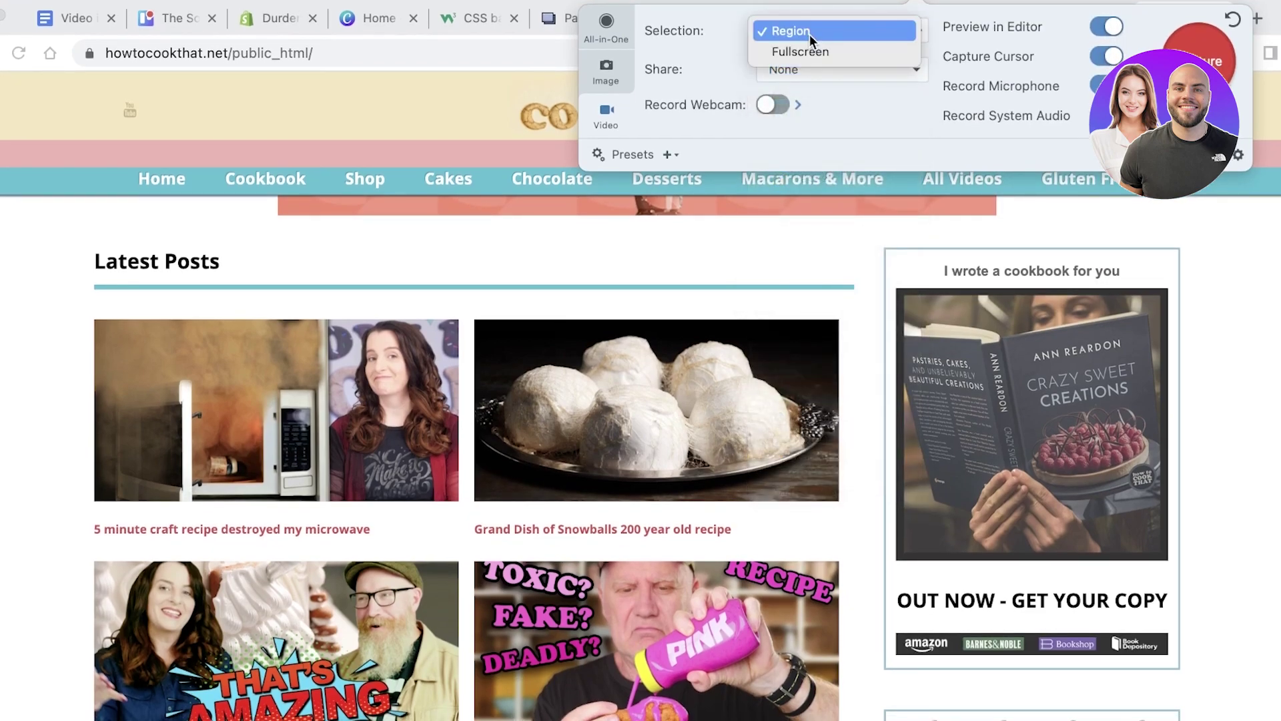
left_click(820, 54)
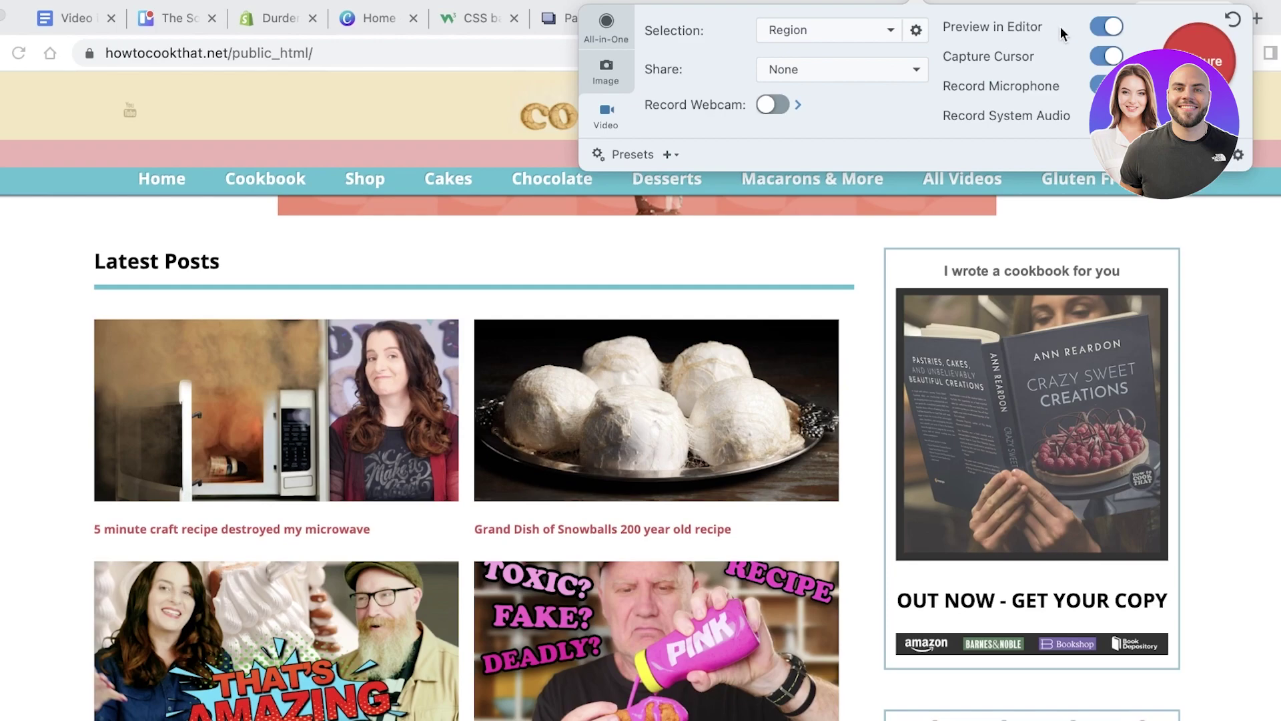
- Turn off Capture Cursor and install the System Audio Plugin for system audio recording, entering the account password to allow it
left_click(1107, 55)
left_click(1107, 116)
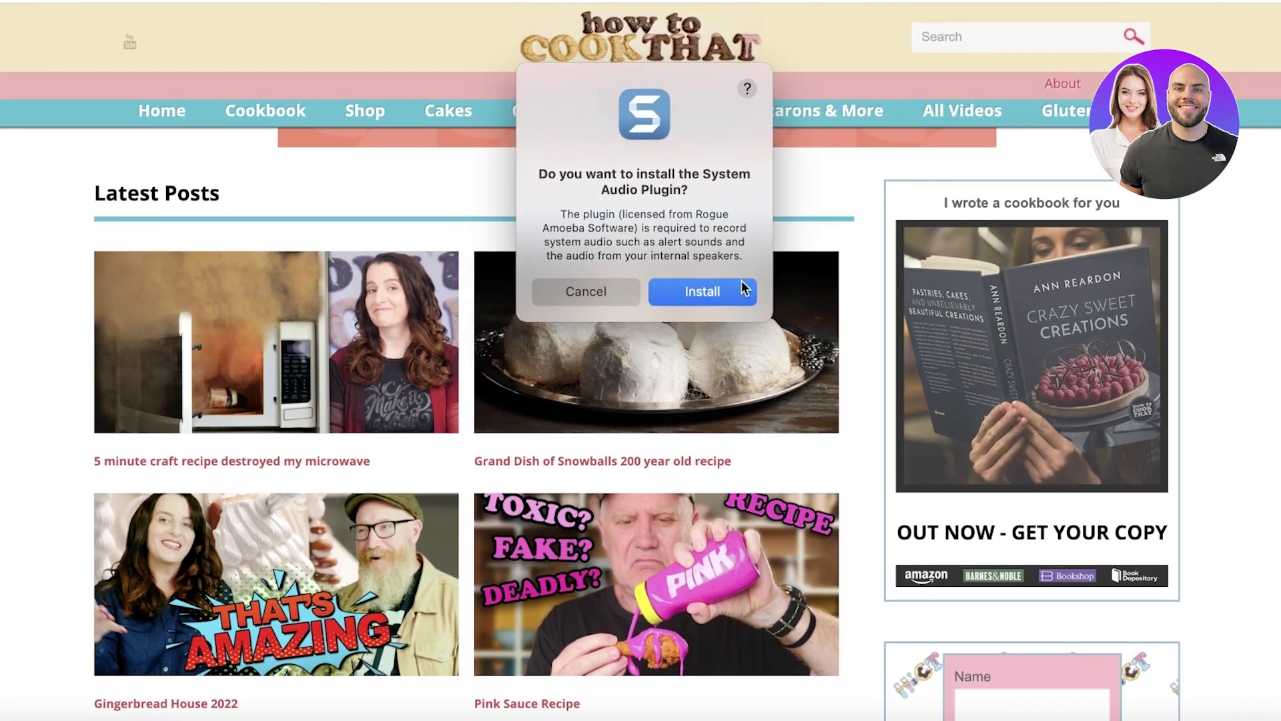
left_click(742, 289)
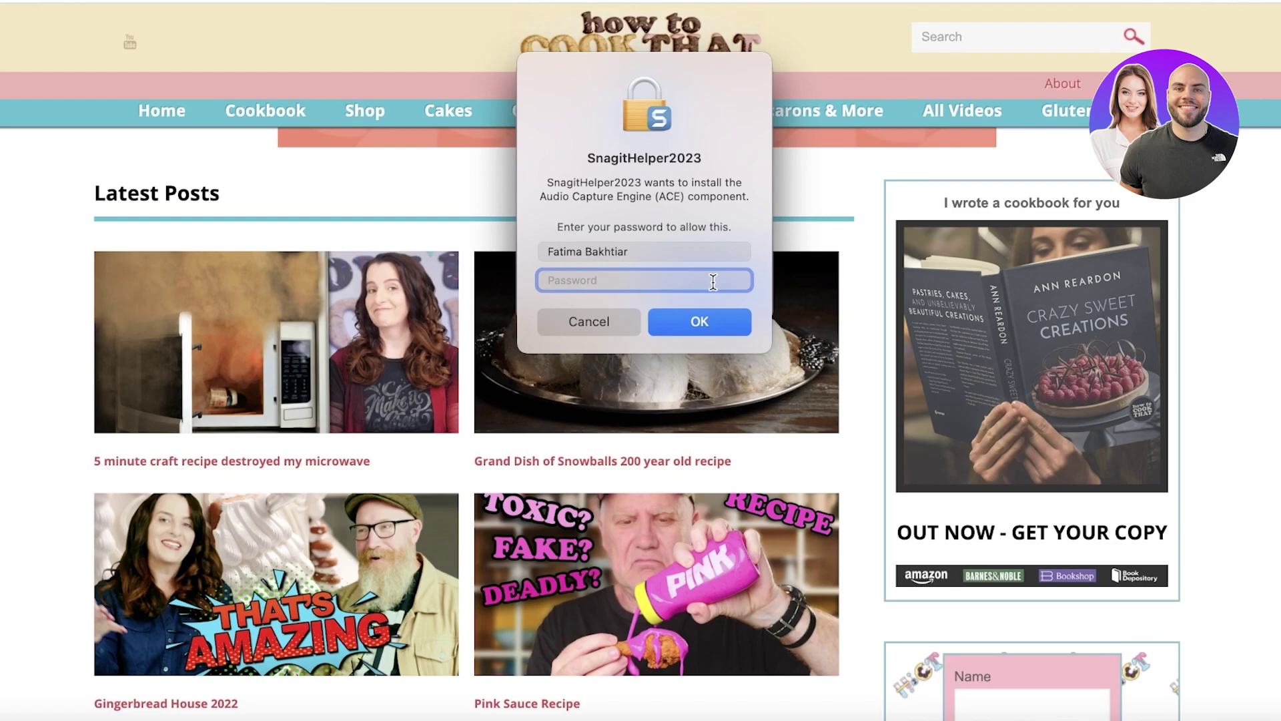
type("••")
key("Return")
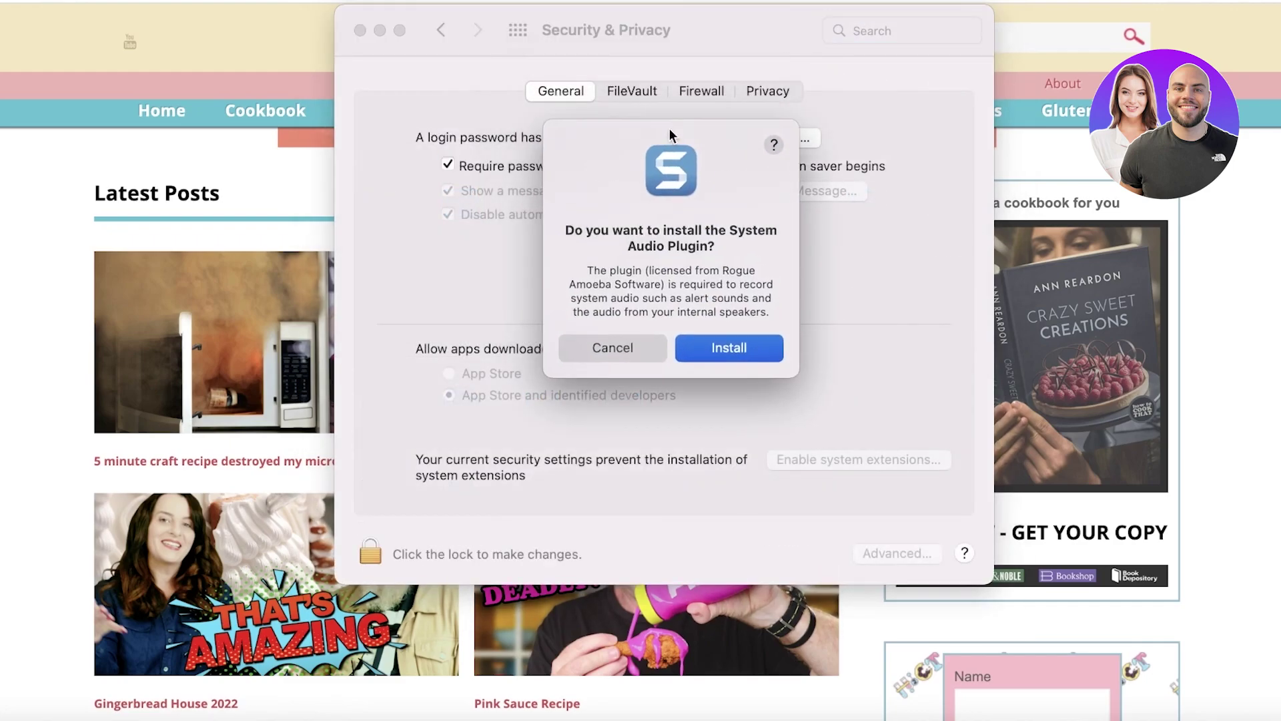
- Try to authorize the system audio plugin in the Security & Privacy settings, unlocking and relocking them before returning to the website
left_click(827, 482)
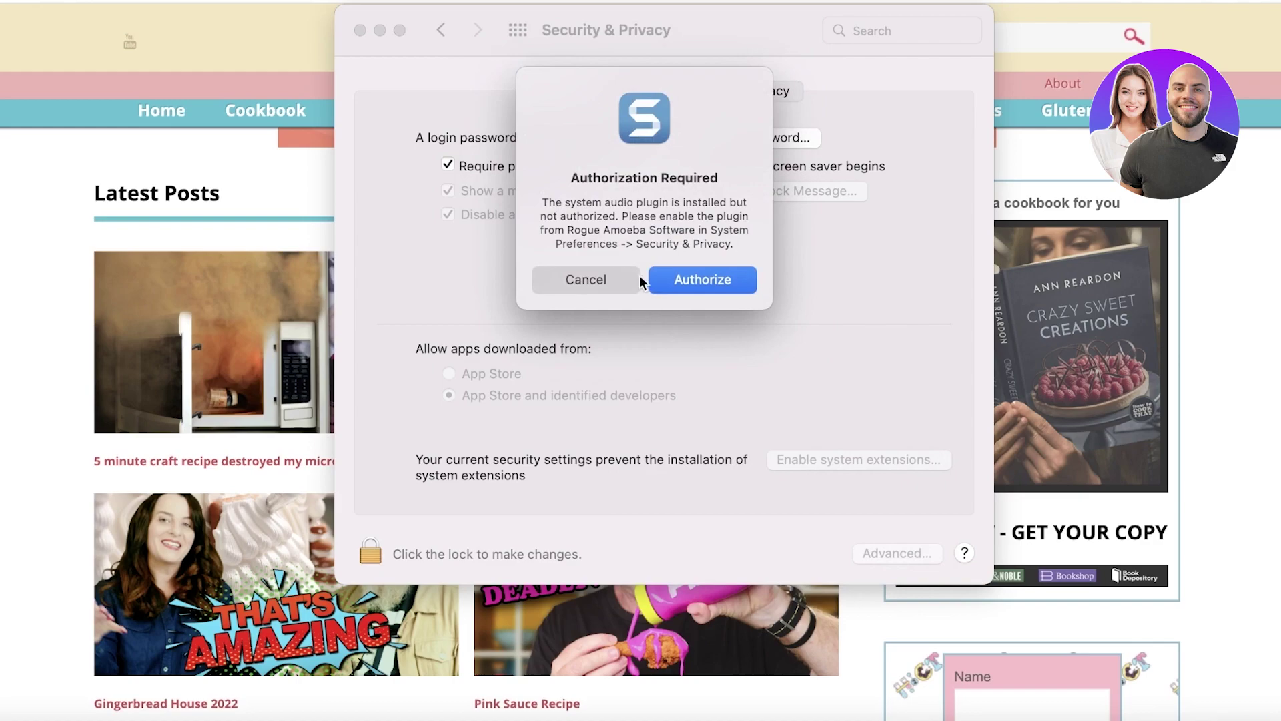
left_click(690, 280)
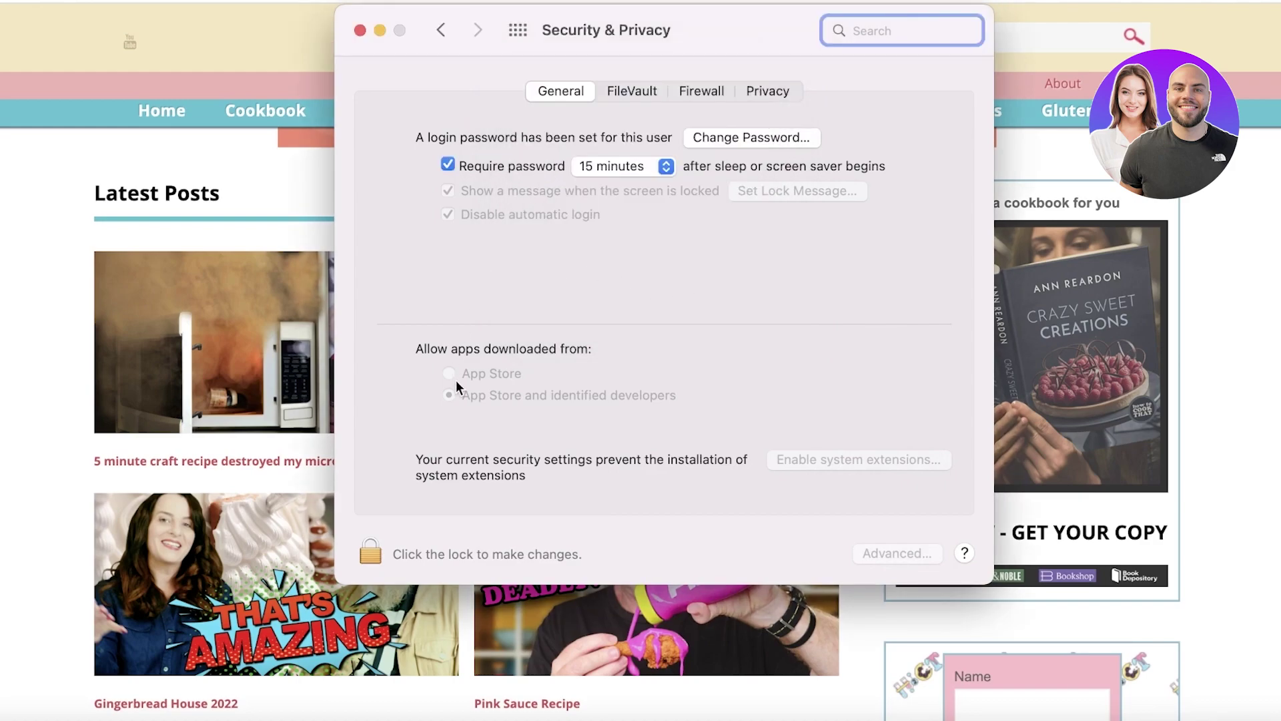
left_click(375, 553)
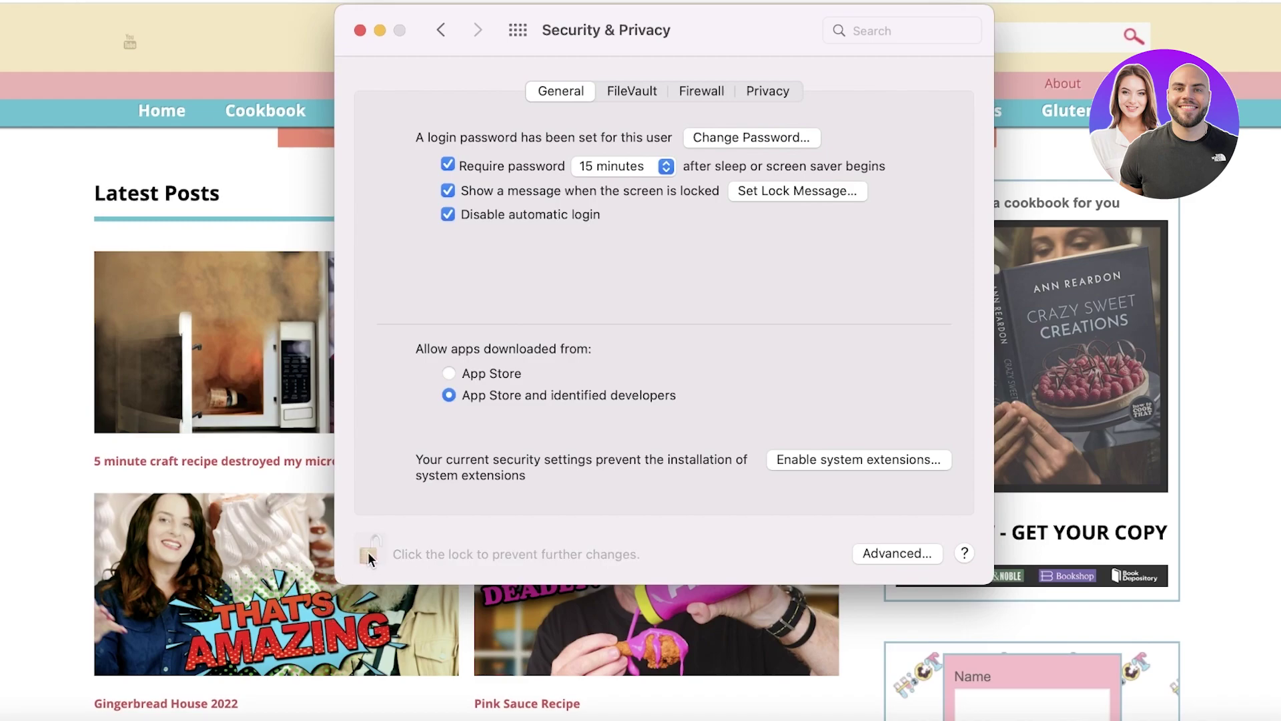
left_click(368, 551)
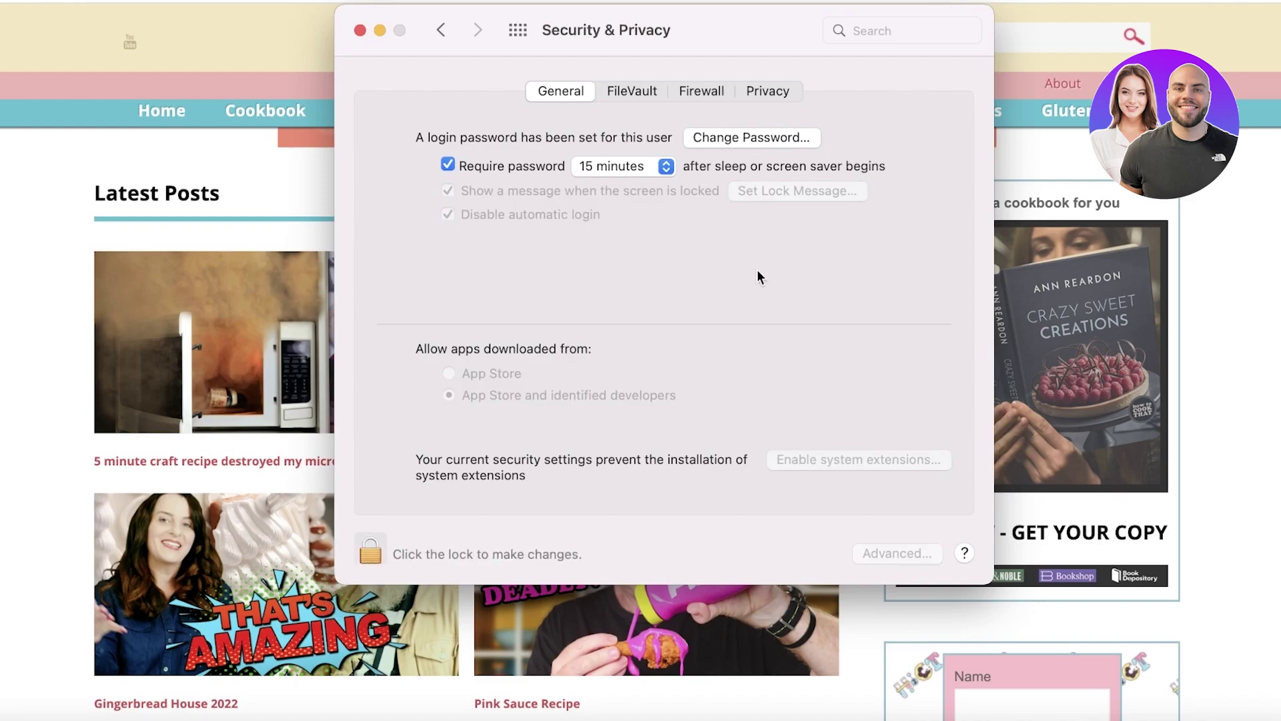
left_click(1036, 171)
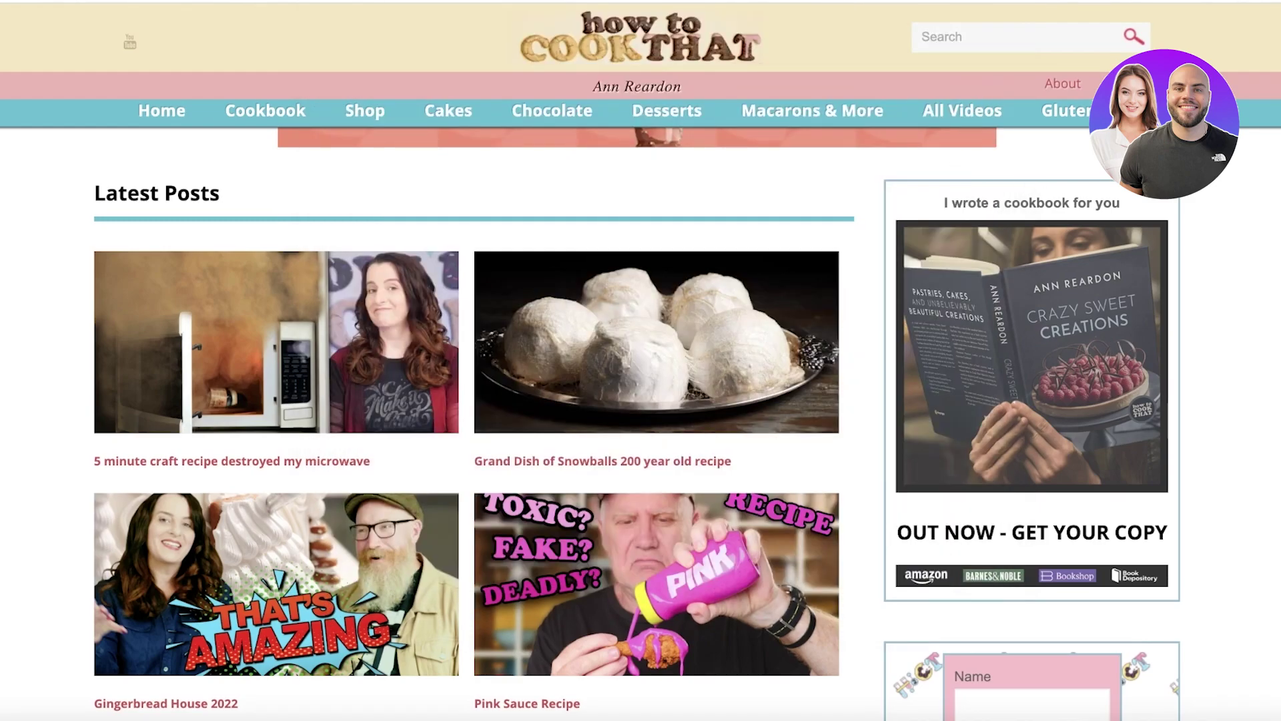
- Reopen the capture settings and view the microphones available for recording
left_click(916, 1)
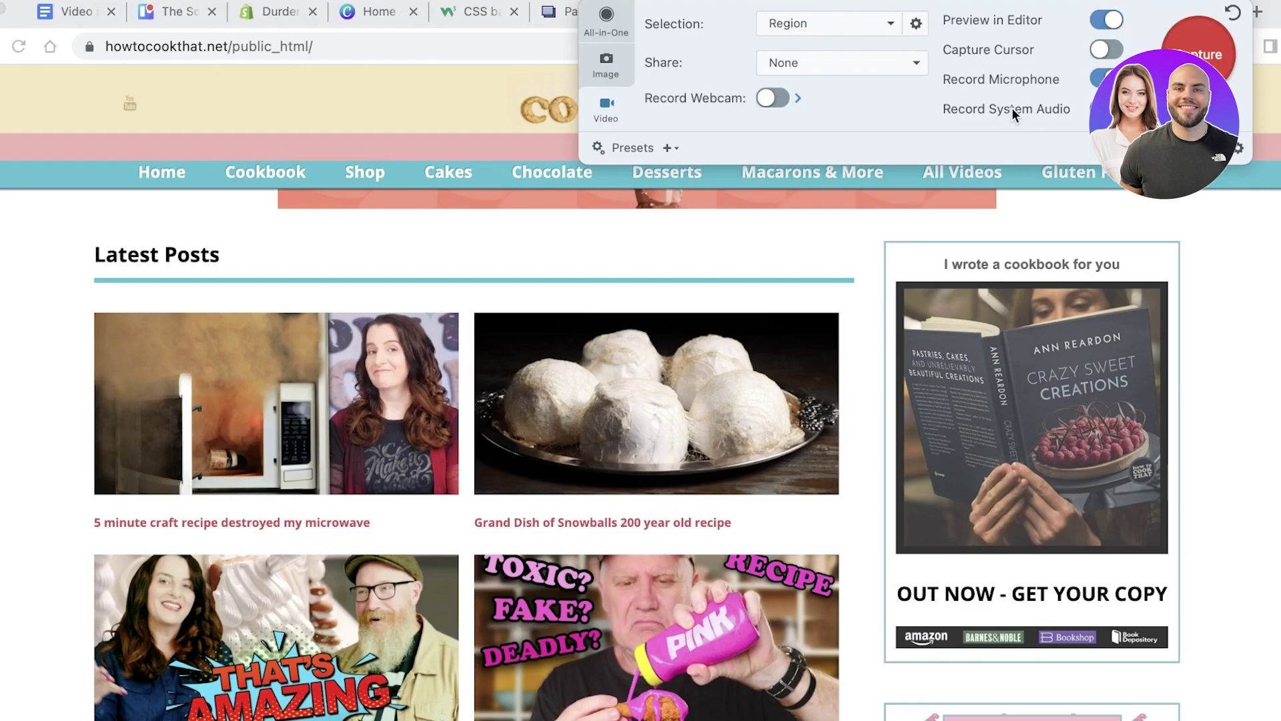
left_click(1054, 80)
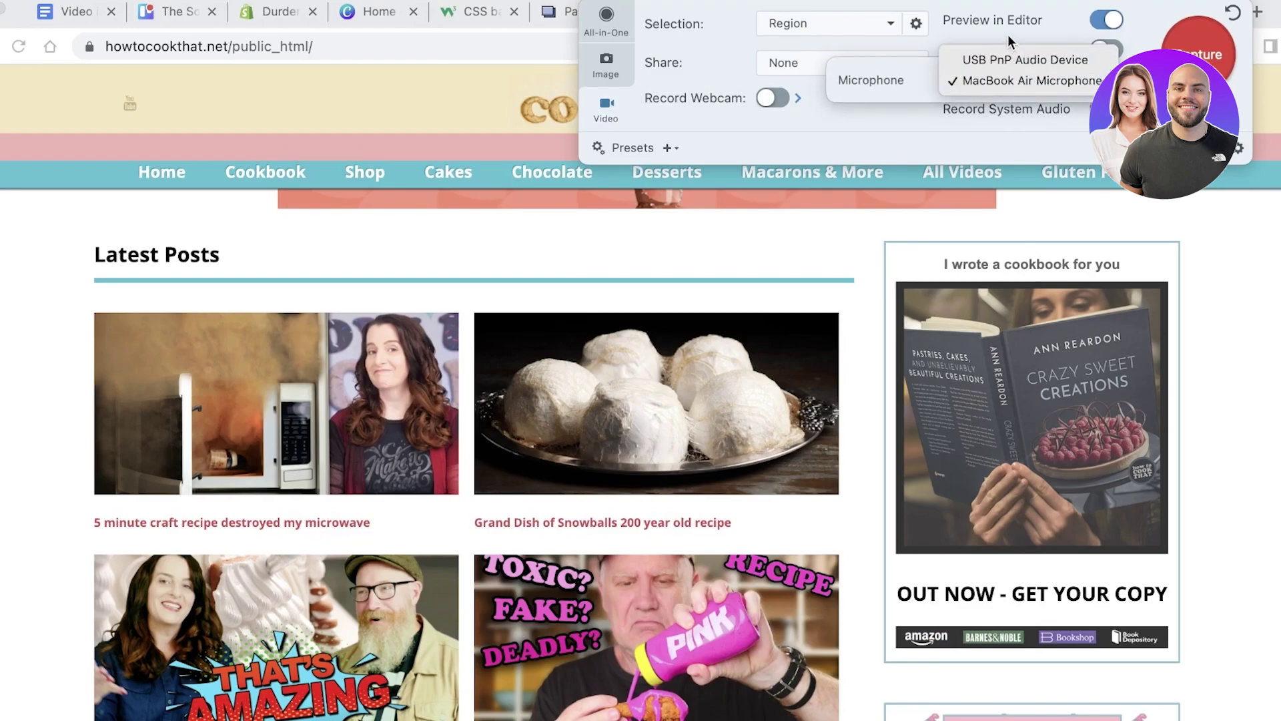
left_click(886, 74)
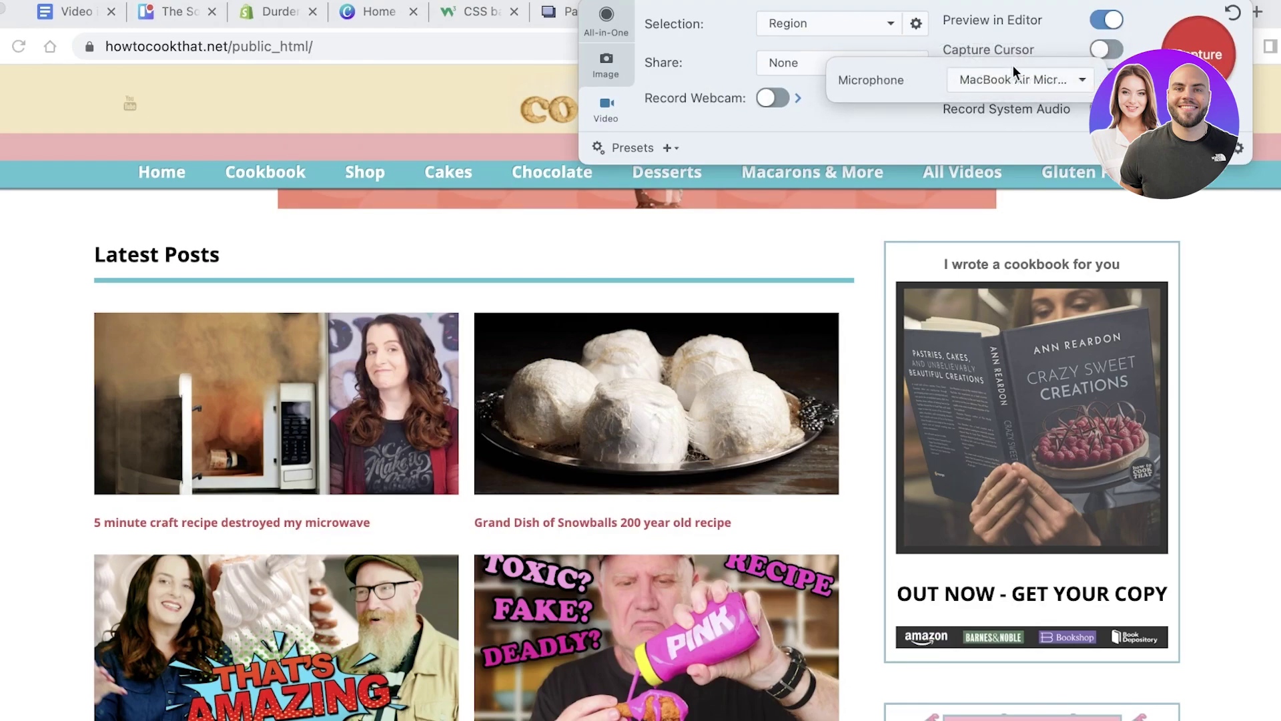
- Try to video-capture a large region of the recipe website, from the address bar down to the screen's lower edge
left_click(1197, 55)
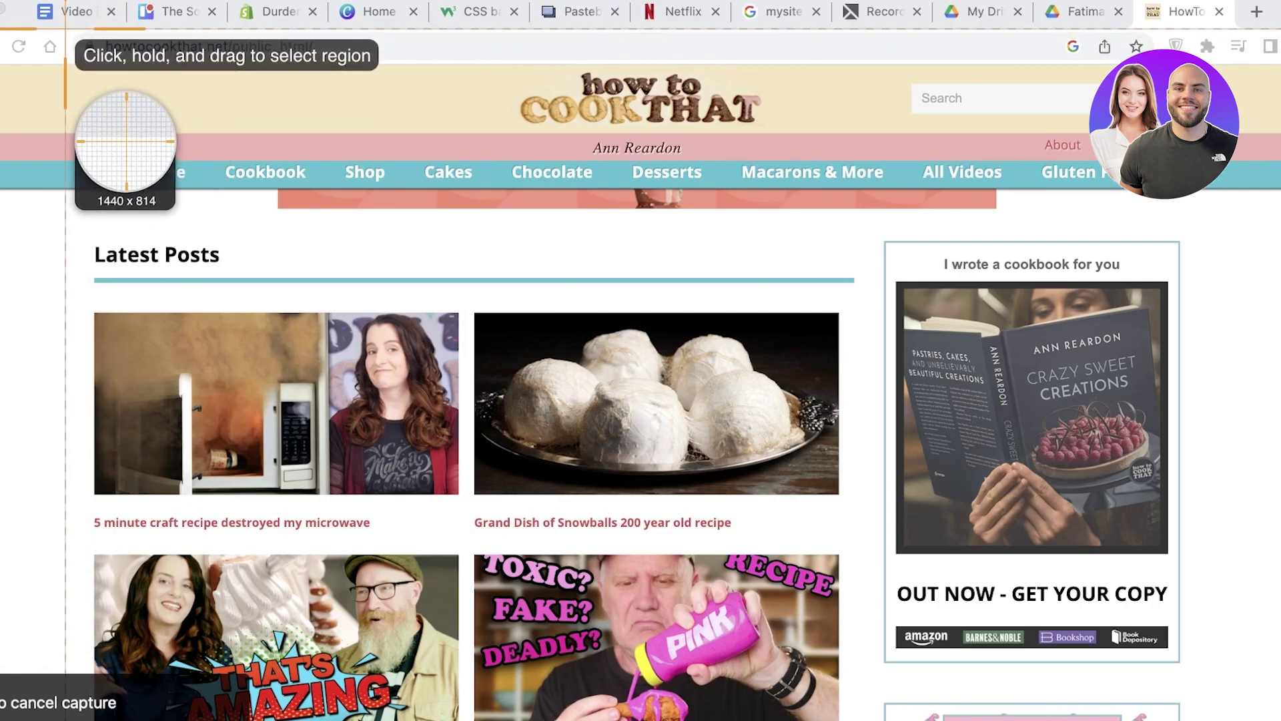
left_click_drag(65, 28, 1205, 720)
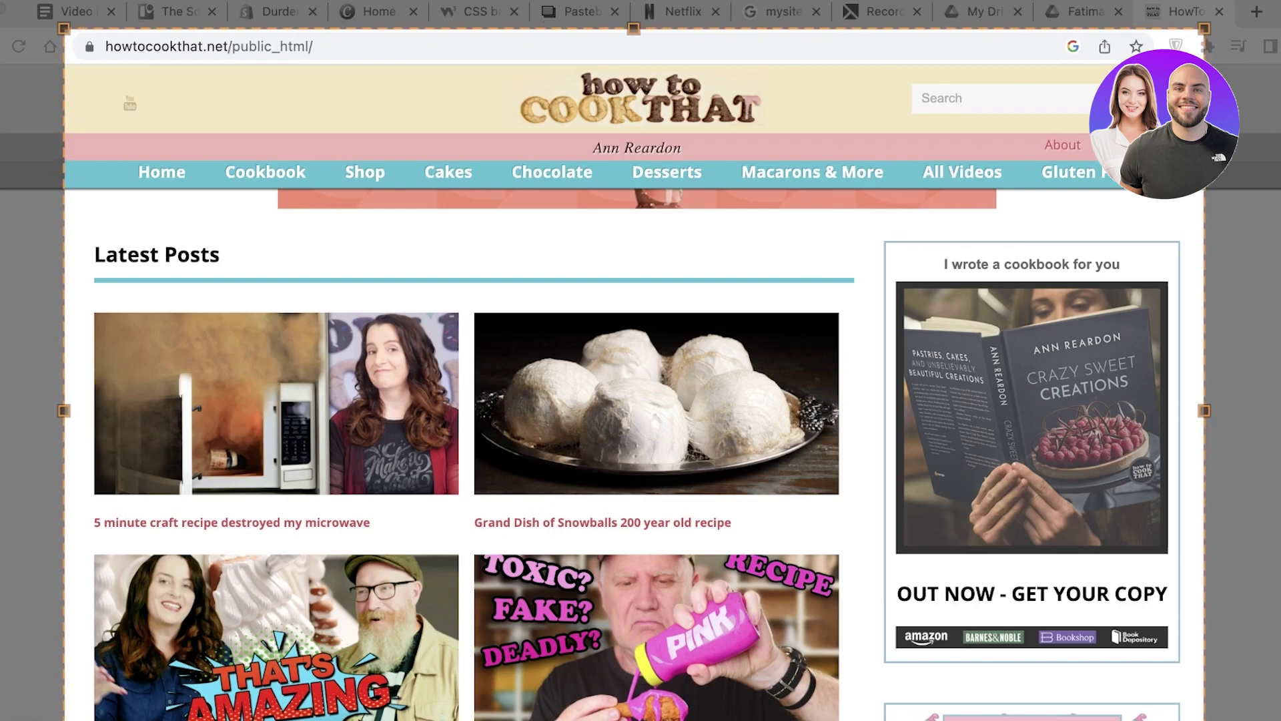
key("Escape")
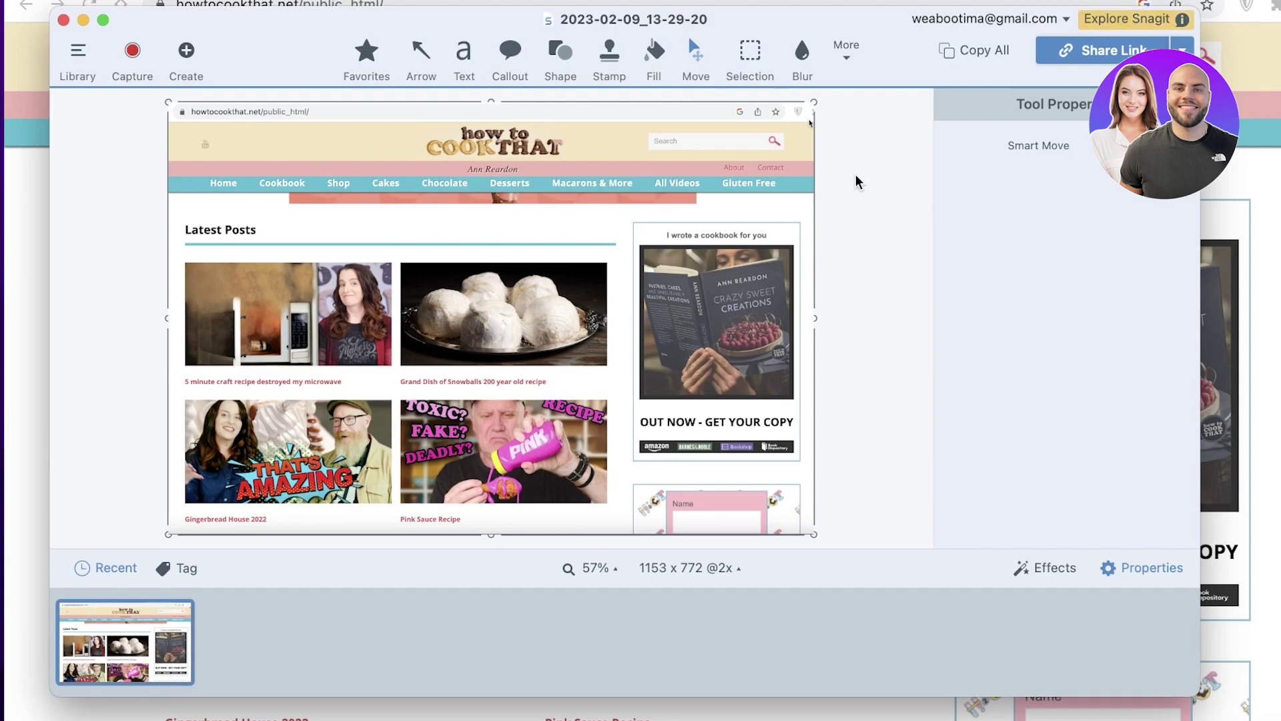
- Blur the cookbook sidebar of the captured web page at intensity 25 and trim the extra canvas below the capture
left_click(801, 58)
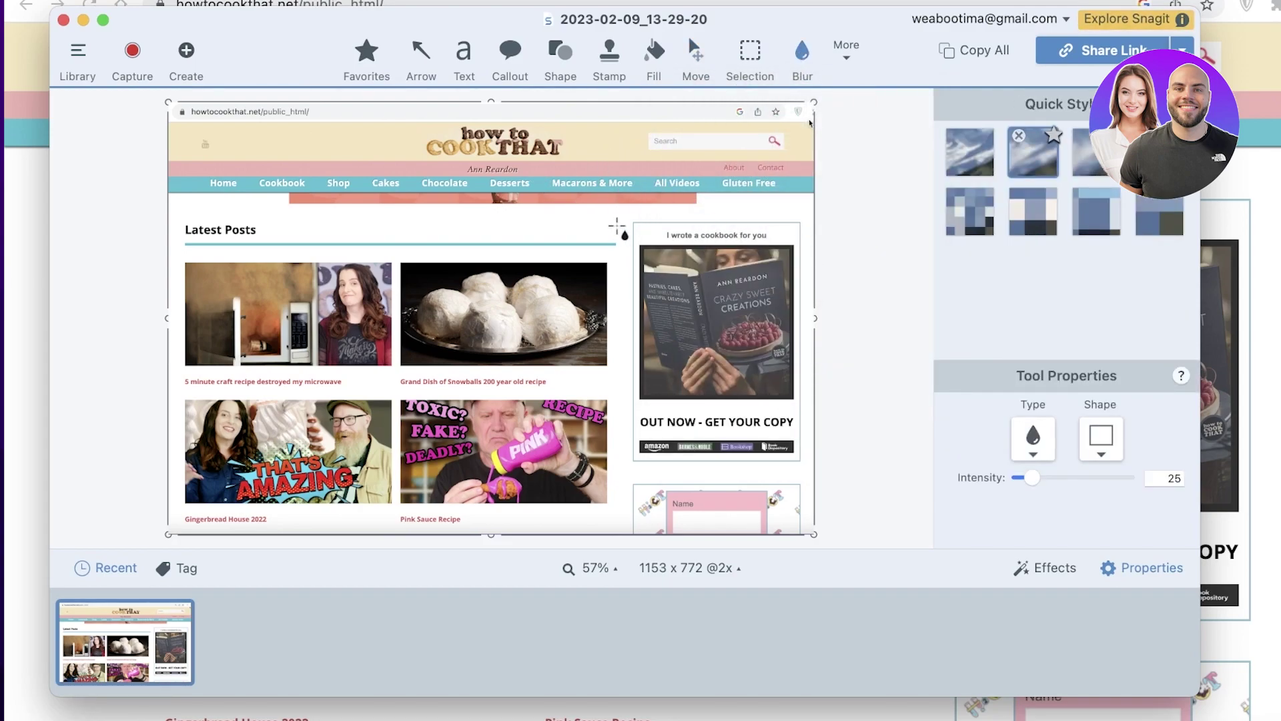
left_click_drag(633, 218, 794, 542)
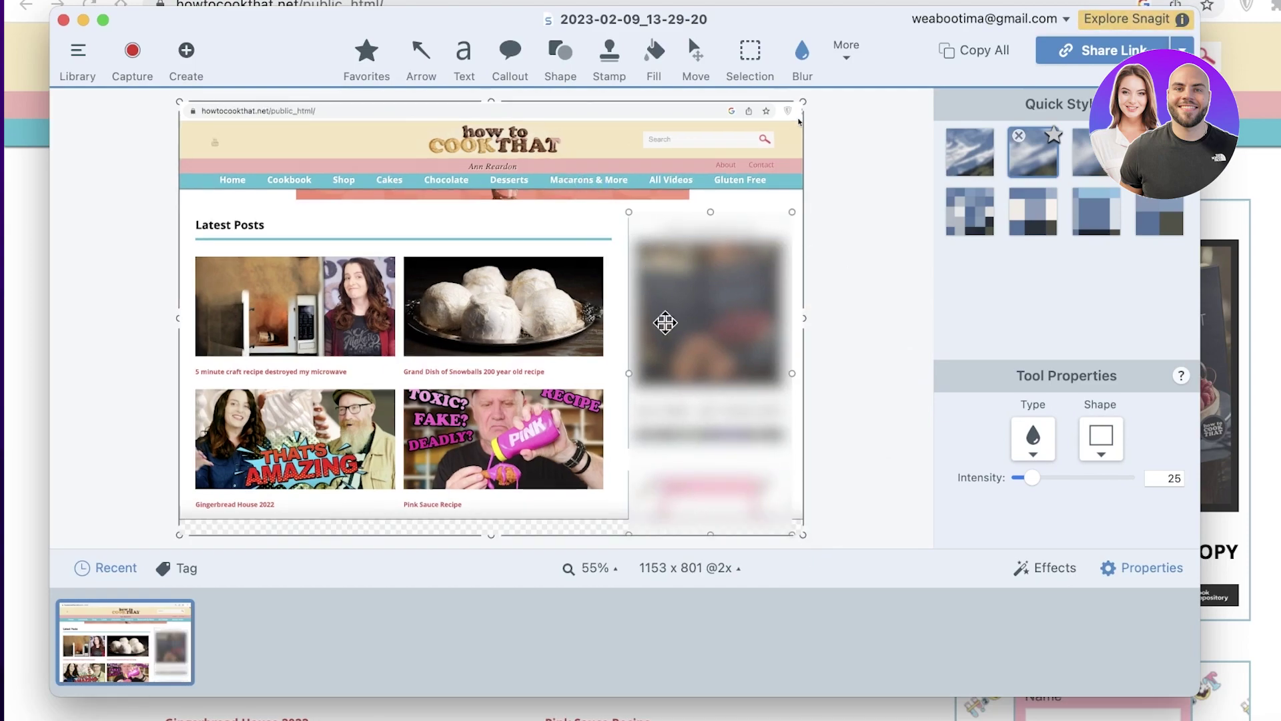
left_click_drag(710, 534, 710, 511)
left_click_drag(495, 534, 493, 513)
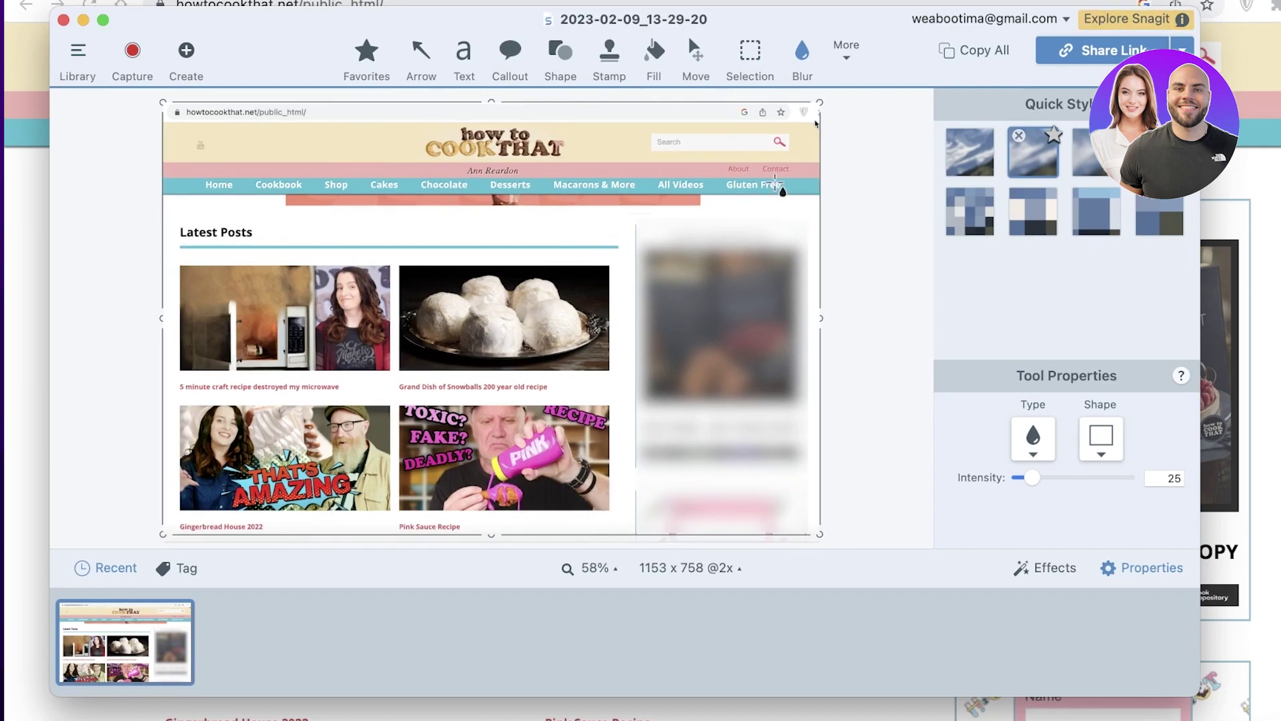
- Try a pixelated blur style over the cookbook sidebar and delete the added pixelation
left_click(1018, 214)
left_click_drag(624, 220, 824, 511)
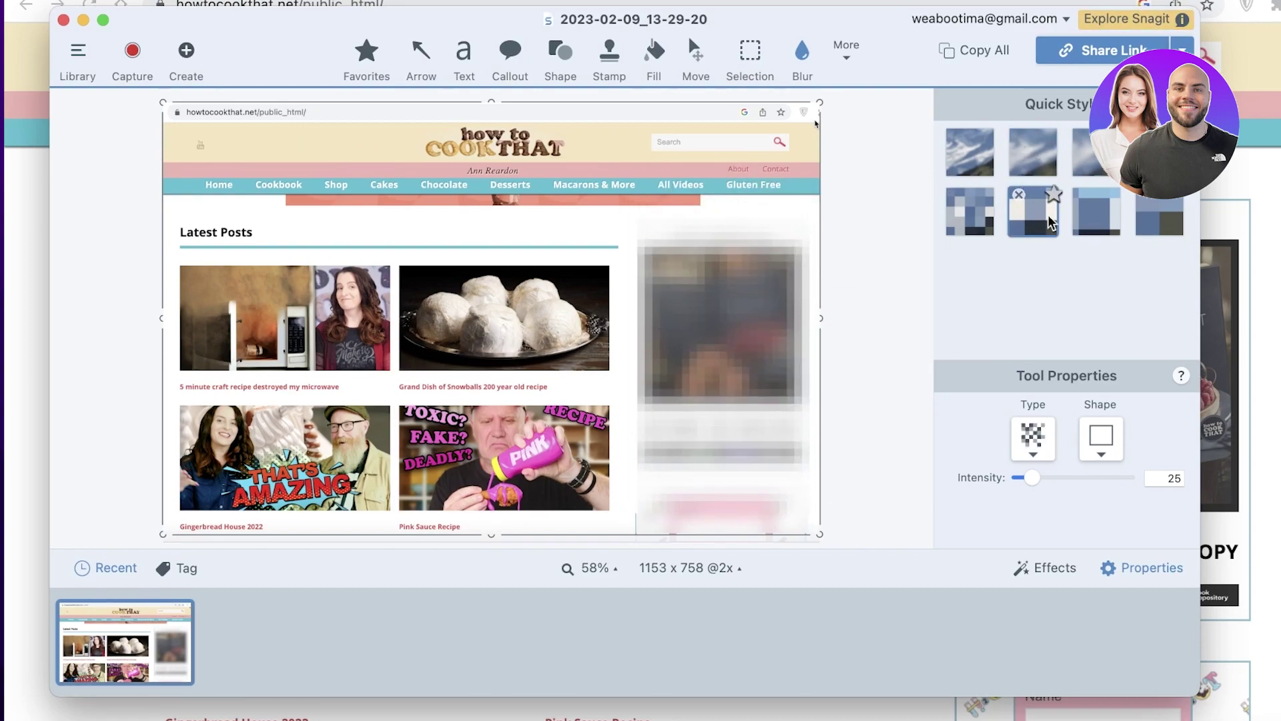
left_click(1095, 213)
left_click_drag(649, 245, 680, 262)
key("Delete")
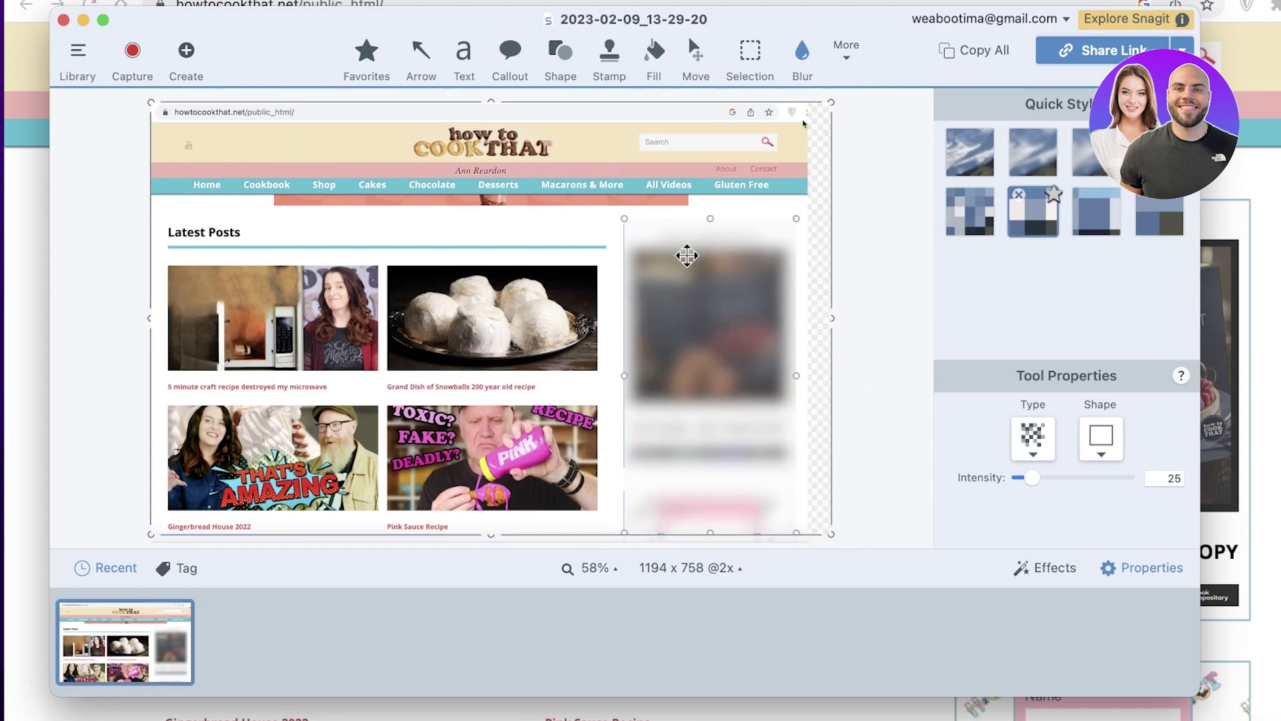
- Remove the smooth blur from the cookbook sidebar and trim the empty canvas below the capture
left_click(990, 160)
left_click(1042, 160)
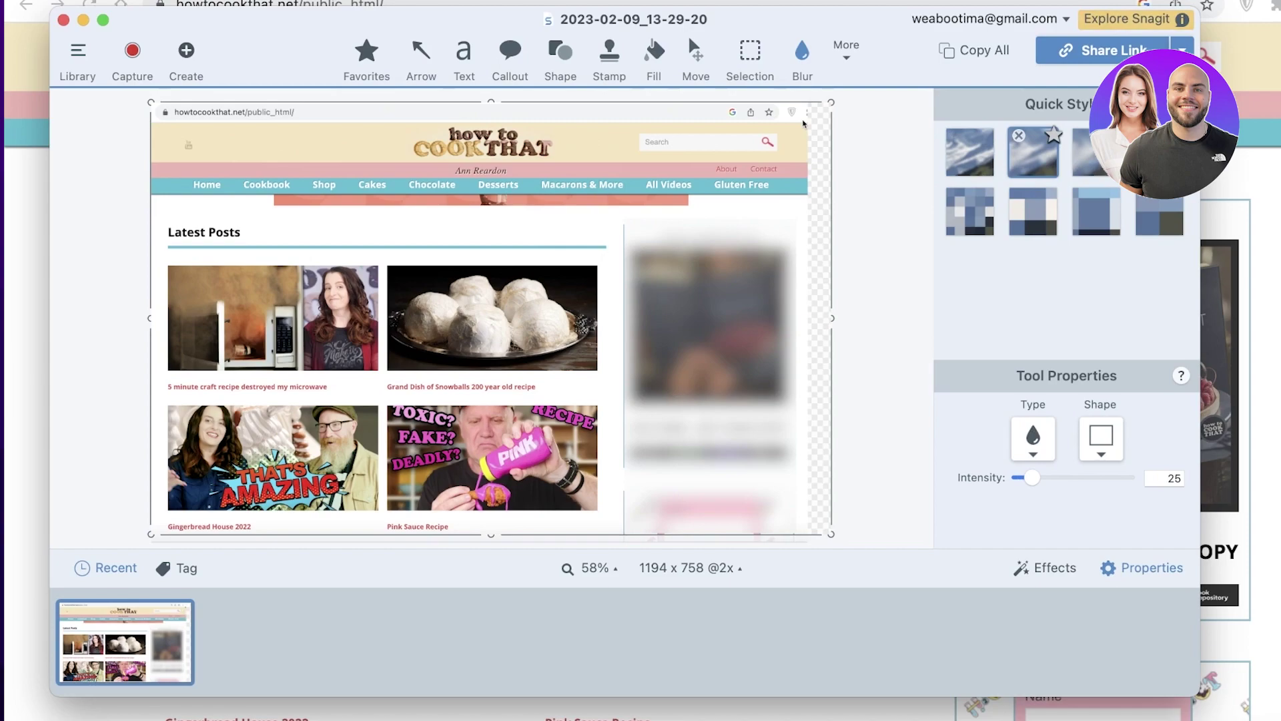
left_click(1096, 158)
left_click(1153, 157)
left_click_drag(767, 232, 744, 291)
key("Delete")
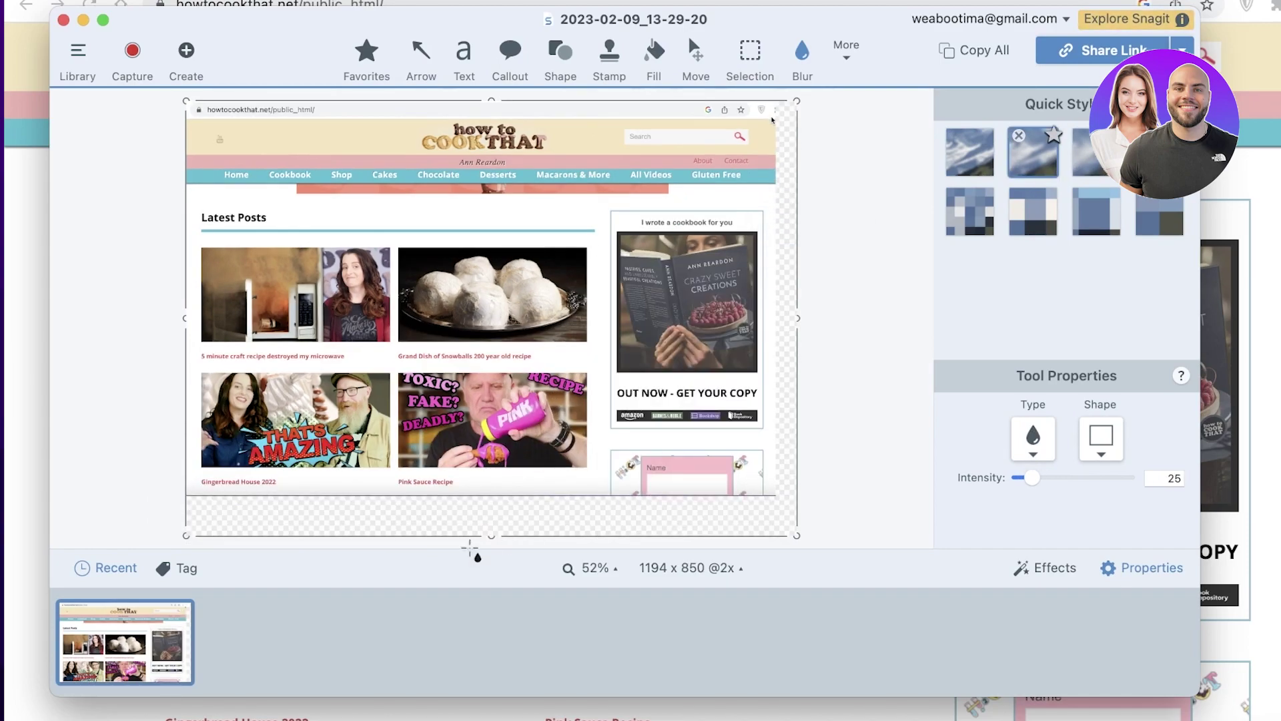
left_click_drag(486, 535, 489, 484)
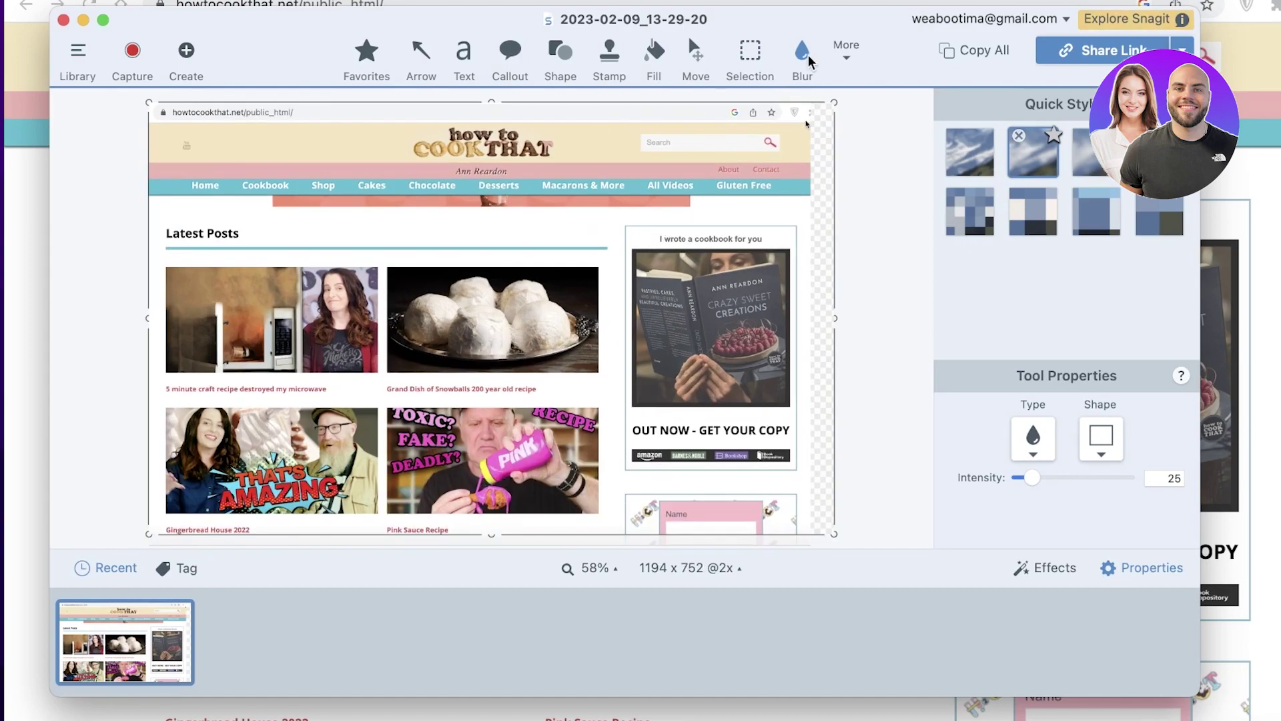
- Switch to the Magic Wand tool for the web page capture
left_click(846, 56)
left_click(918, 143)
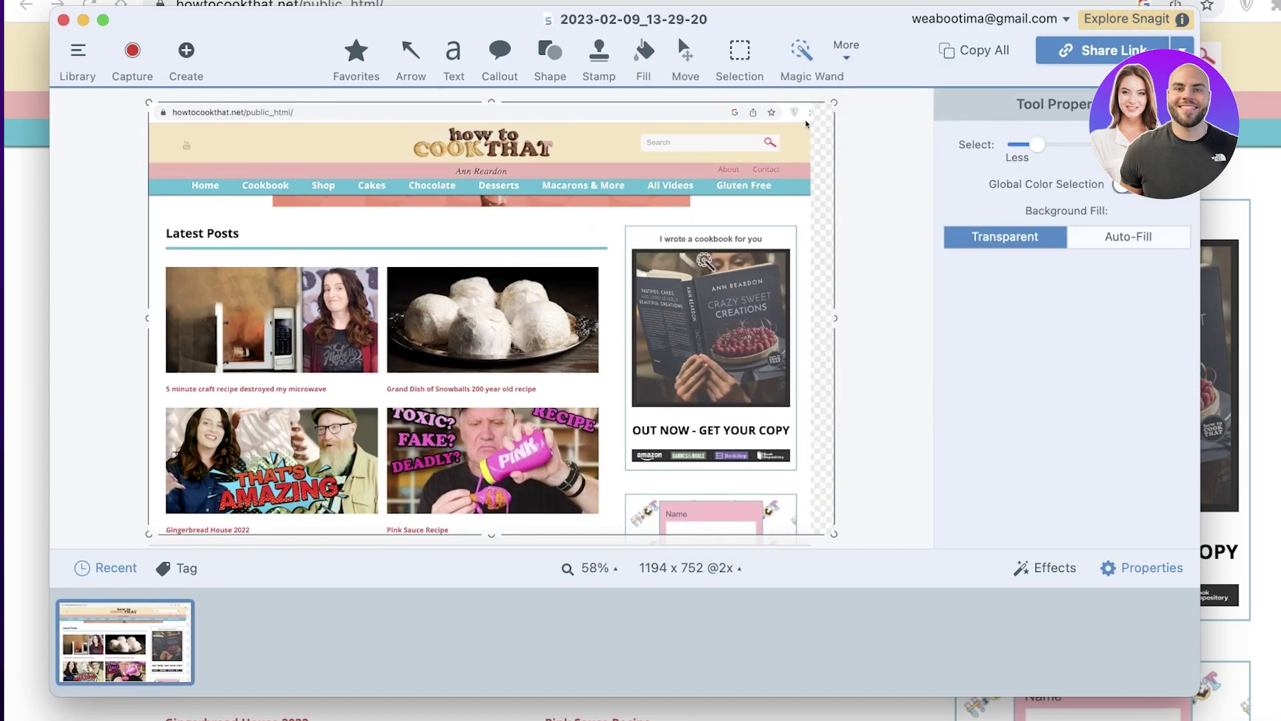